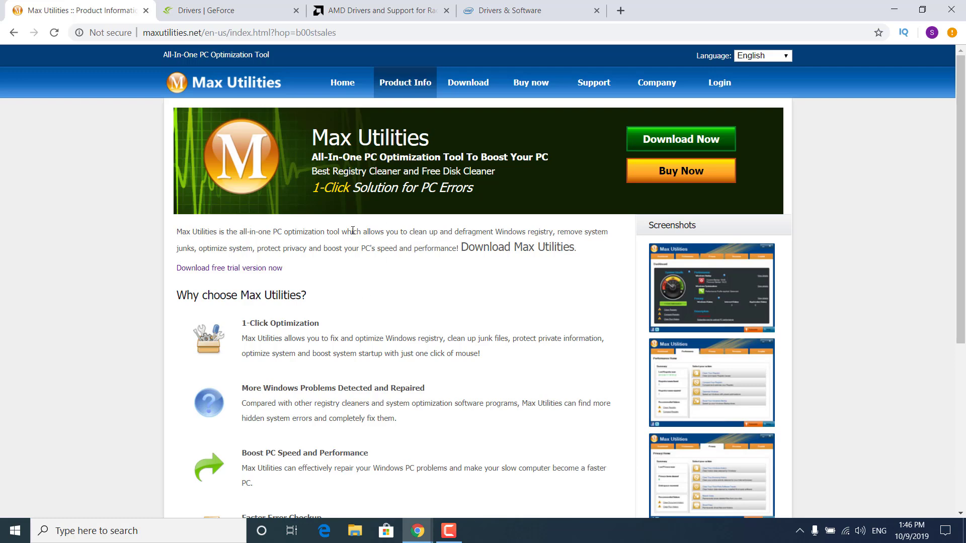
Download MaxUtilities_Setup.exe from the Max Utilities website and run the installer, allowing it past the security warning.
left_click(655, 144)
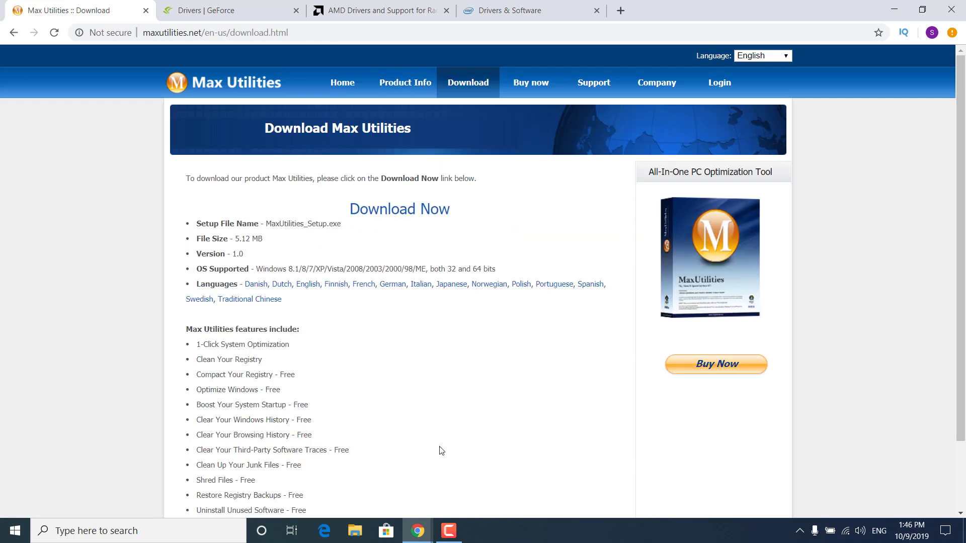
left_click(409, 212)
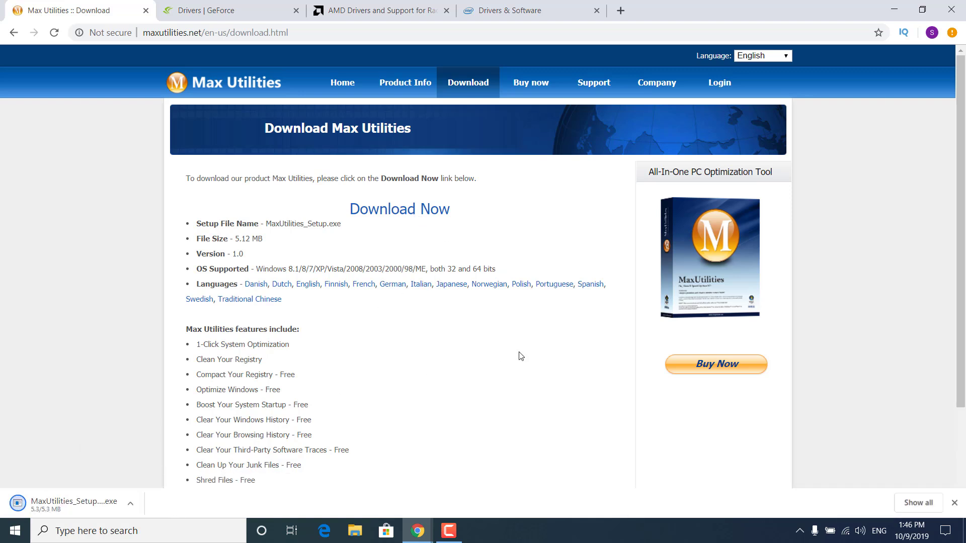
left_click(46, 507)
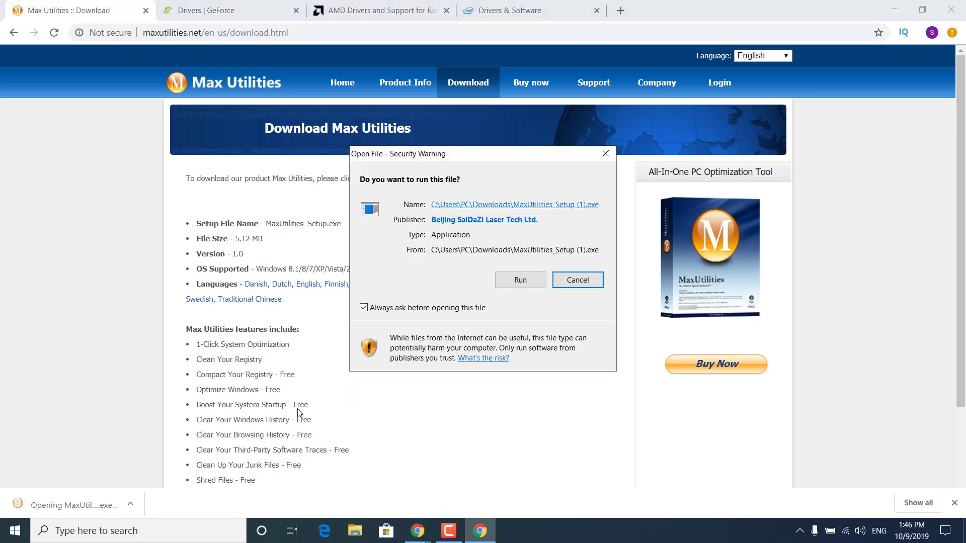
left_click(518, 282)
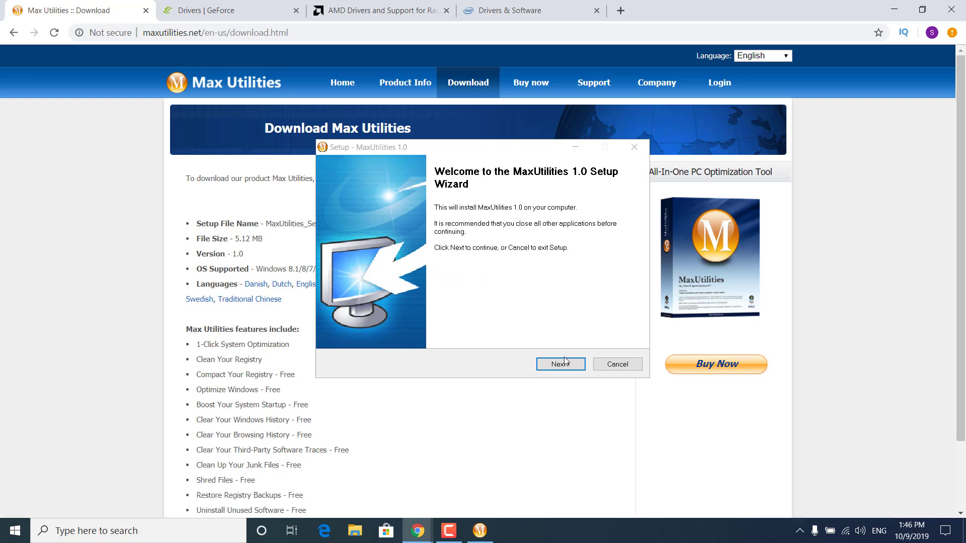
Install MaxUtilities 1.0 with the license accepted, the existing folder reused and a desktop icon created, then finish setup with the program launching.
left_click(565, 364)
left_click(382, 326)
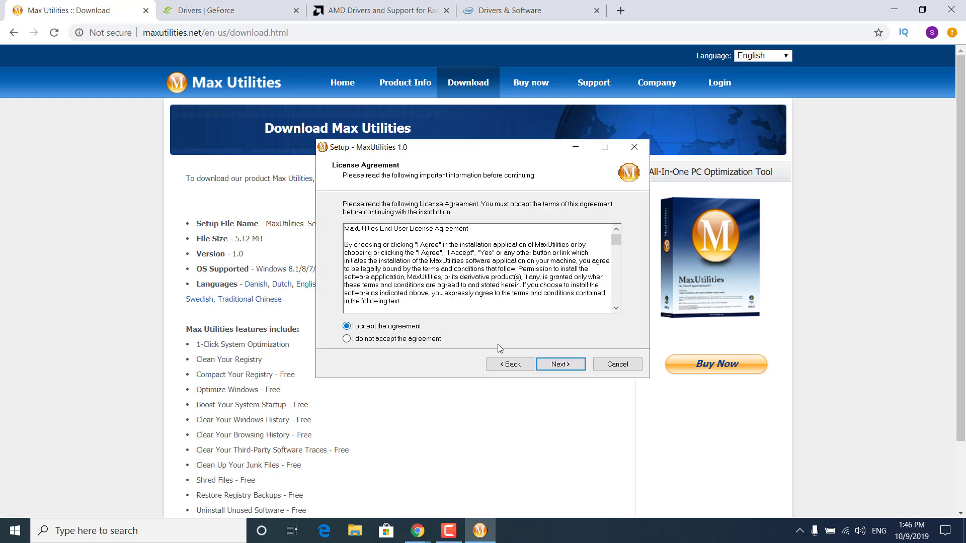
left_click(558, 365)
left_click(579, 369)
left_click(579, 366)
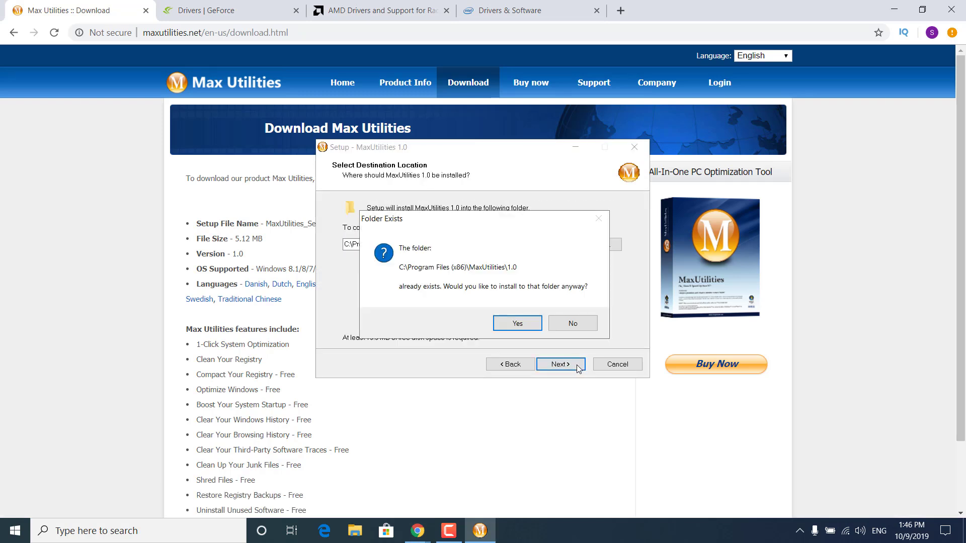
left_click(519, 330)
left_click(557, 366)
left_click(567, 366)
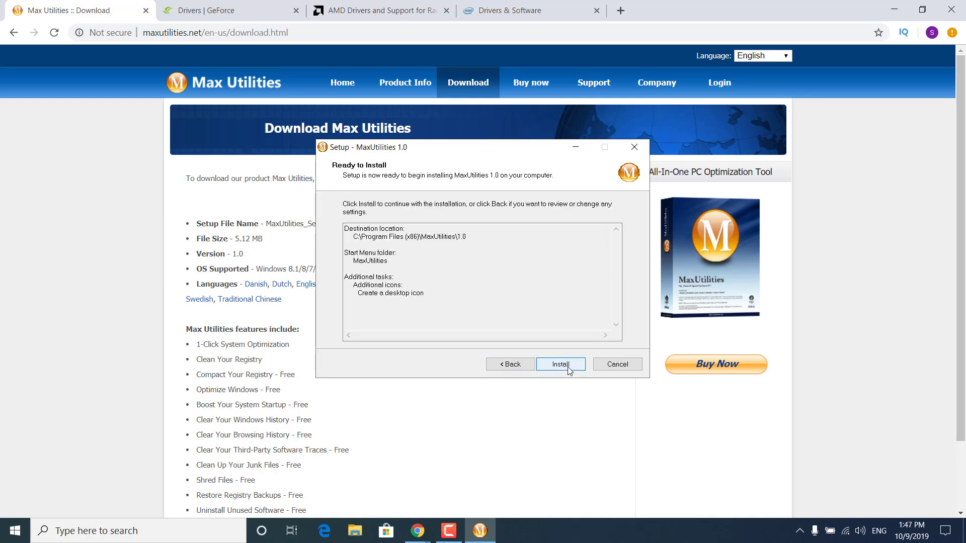
left_click(560, 364)
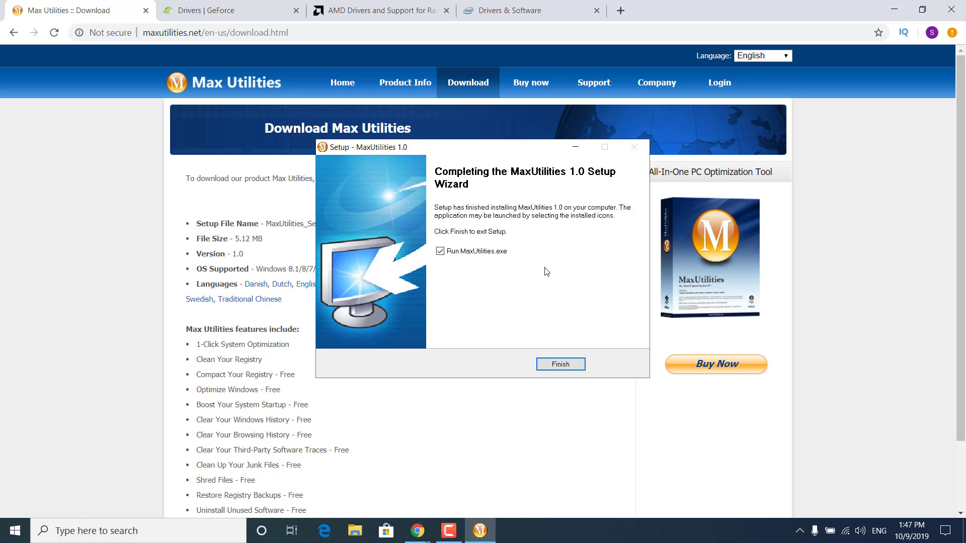
left_click(560, 365)
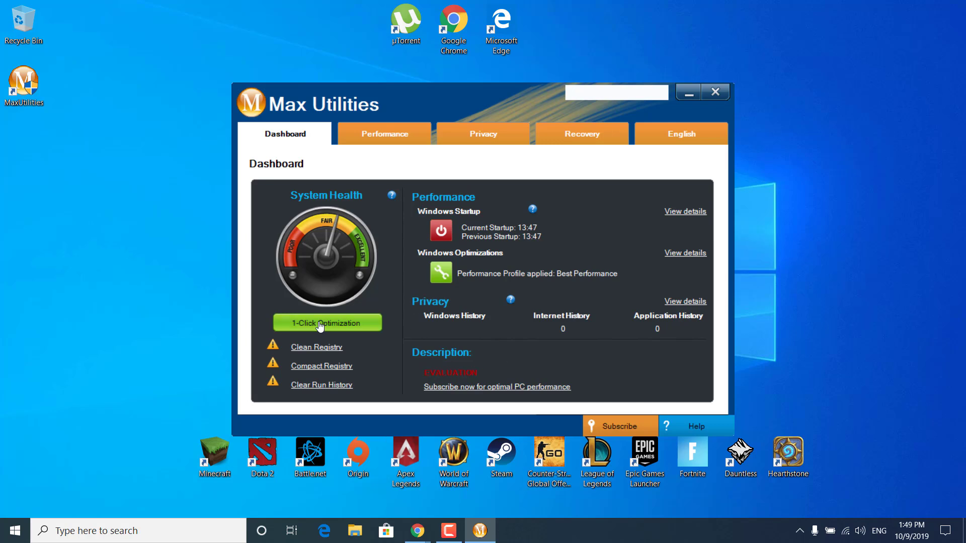
Run the 1-Click Optimization and check the performance profiles under Optimize Windows.
left_click(297, 323)
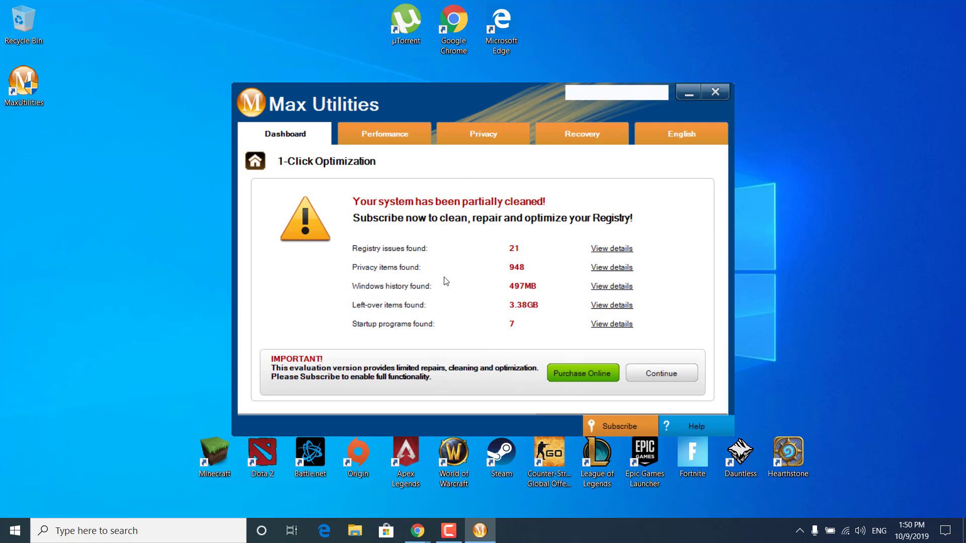
left_click(378, 135)
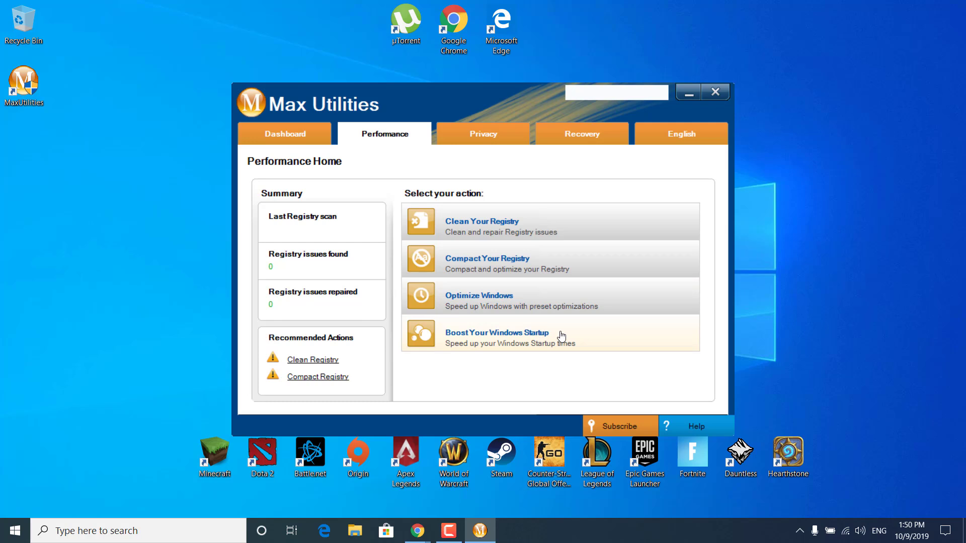
left_click(478, 300)
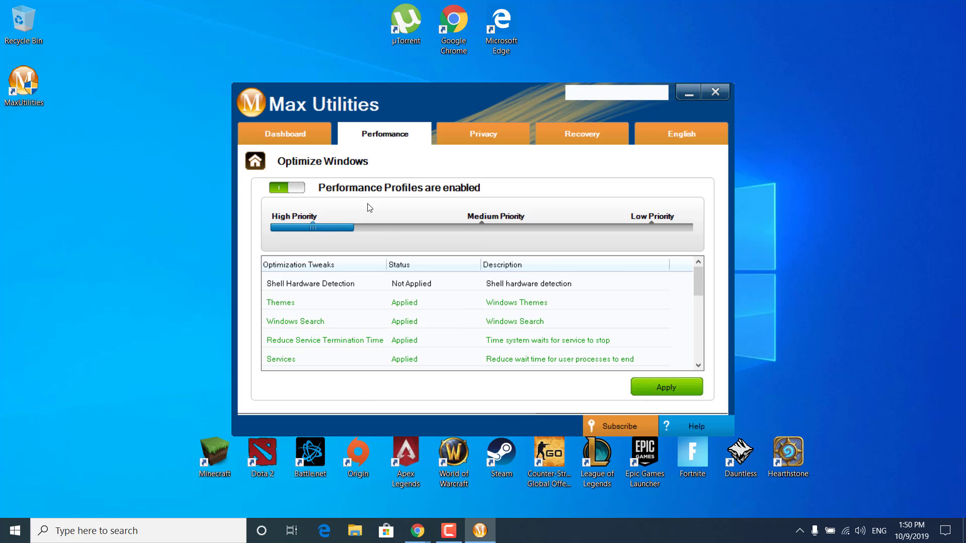
left_click(255, 161)
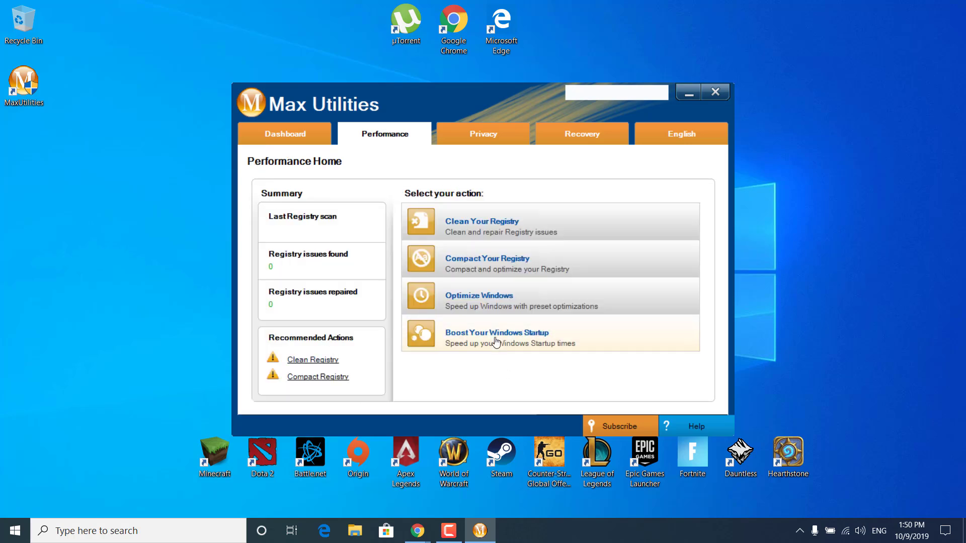
Turn Adobe Creative Cloud's automatic startup on and back off in Boost Your Windows Startup.
left_click(529, 346)
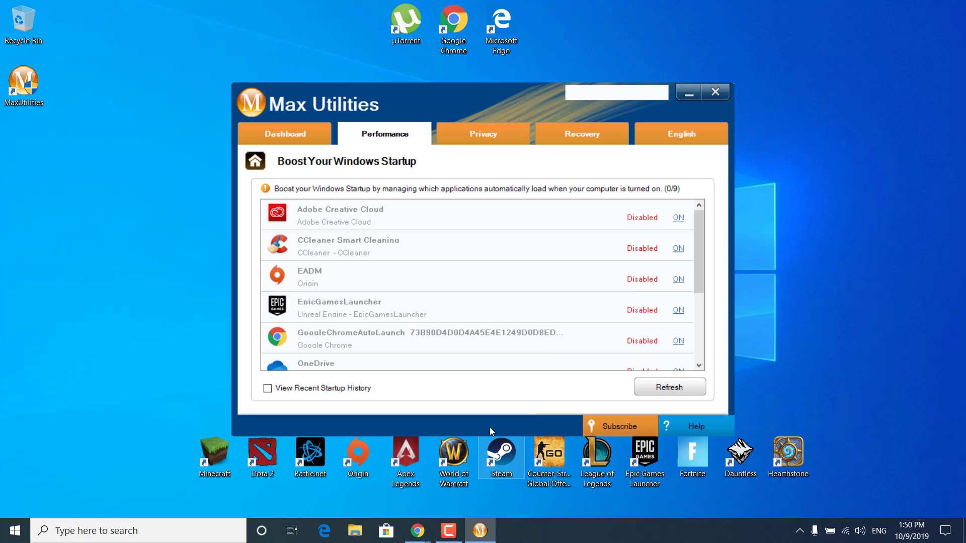
scroll(649, 244, "down", 3)
scroll(467, 279, "up", 3)
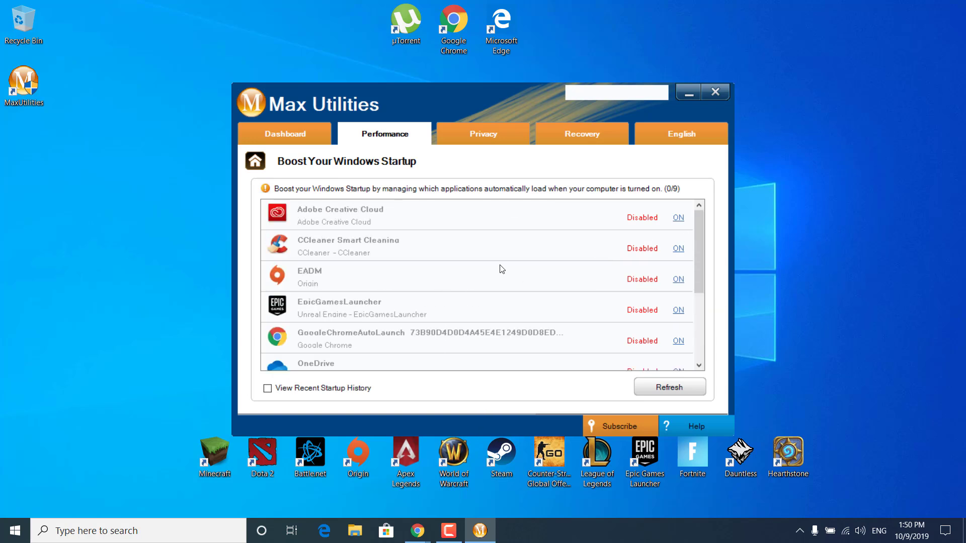
left_click(679, 218)
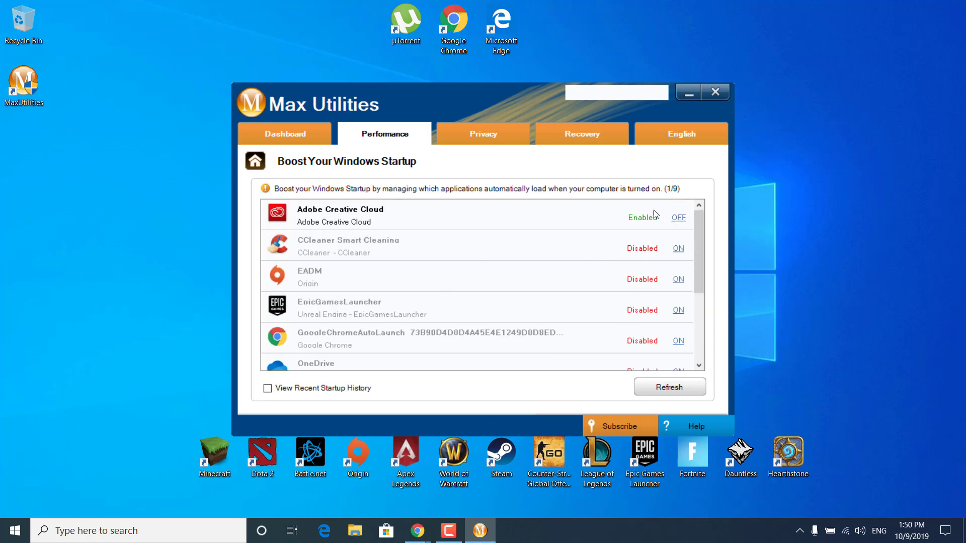
left_click(679, 217)
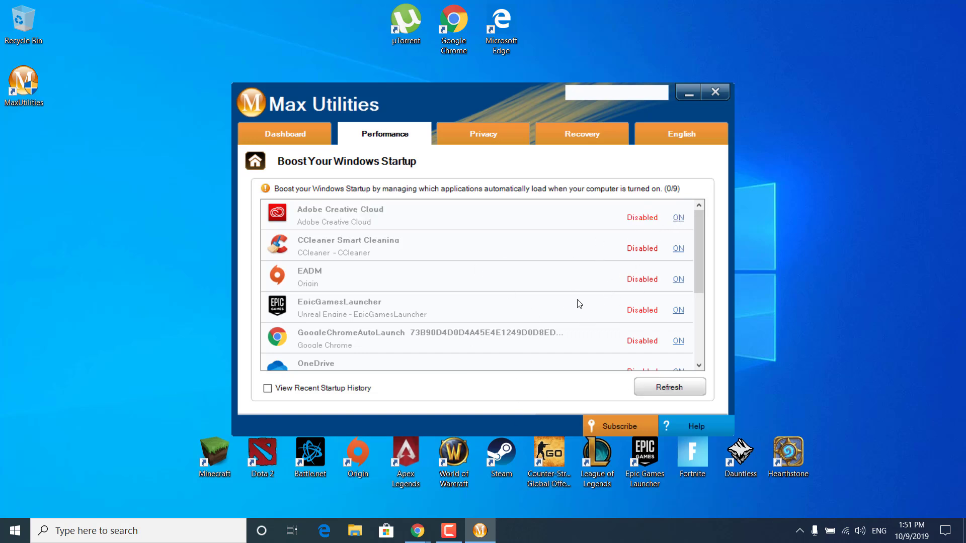
Review the Privacy and Recovery tools and the main Dashboard, and close Max Utilities.
left_click(495, 133)
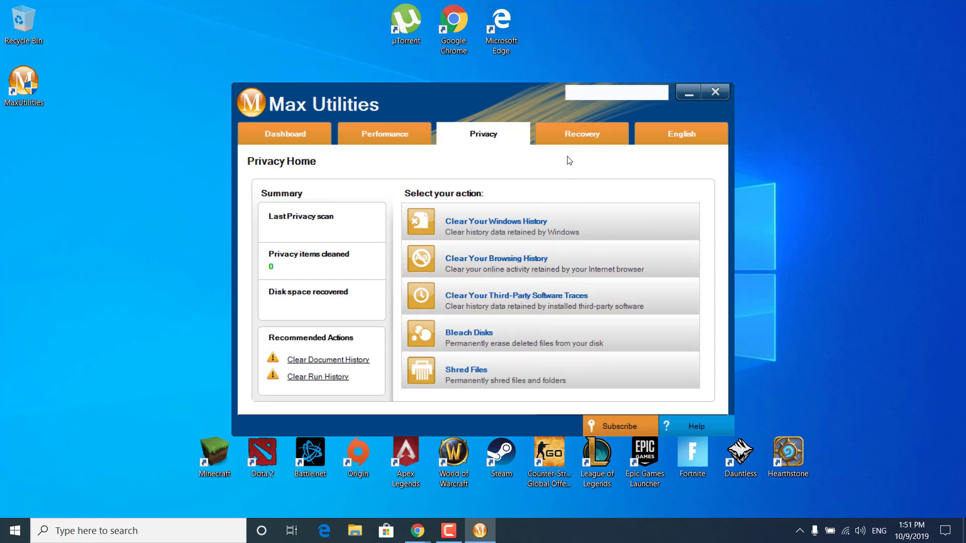
left_click(566, 137)
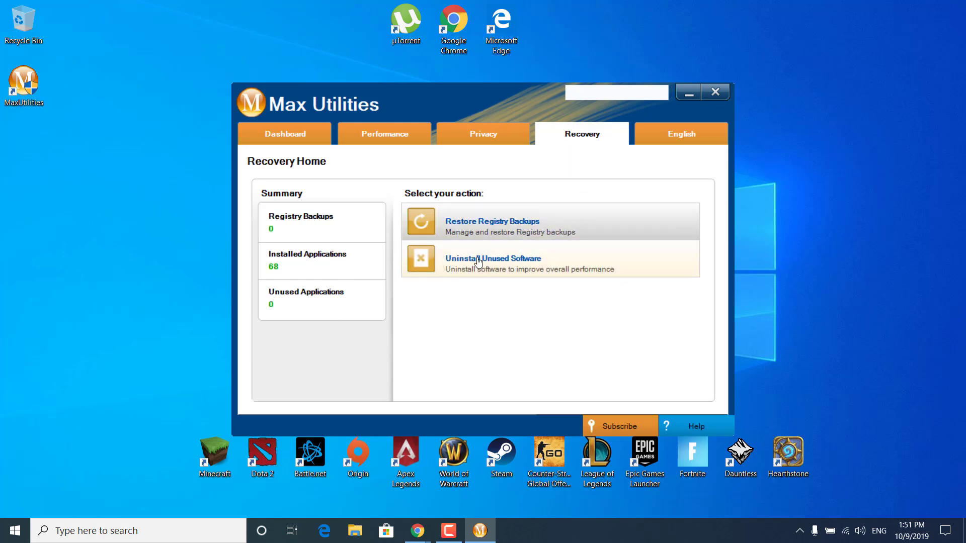
left_click(311, 139)
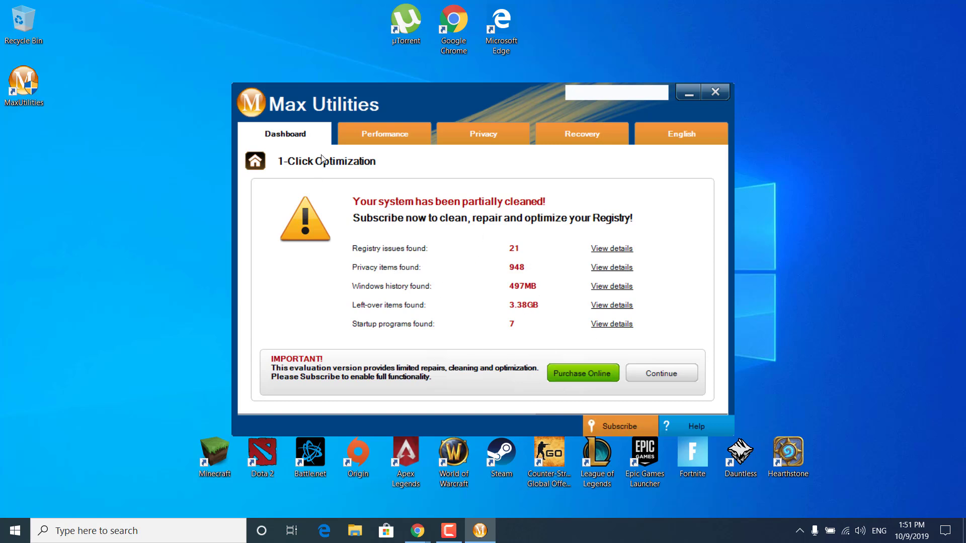
left_click(255, 170)
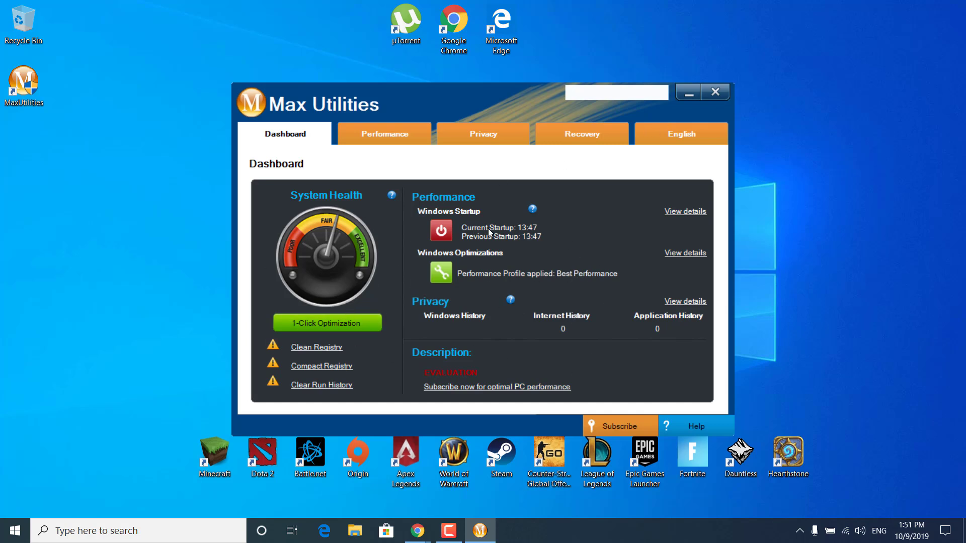
left_click(716, 95)
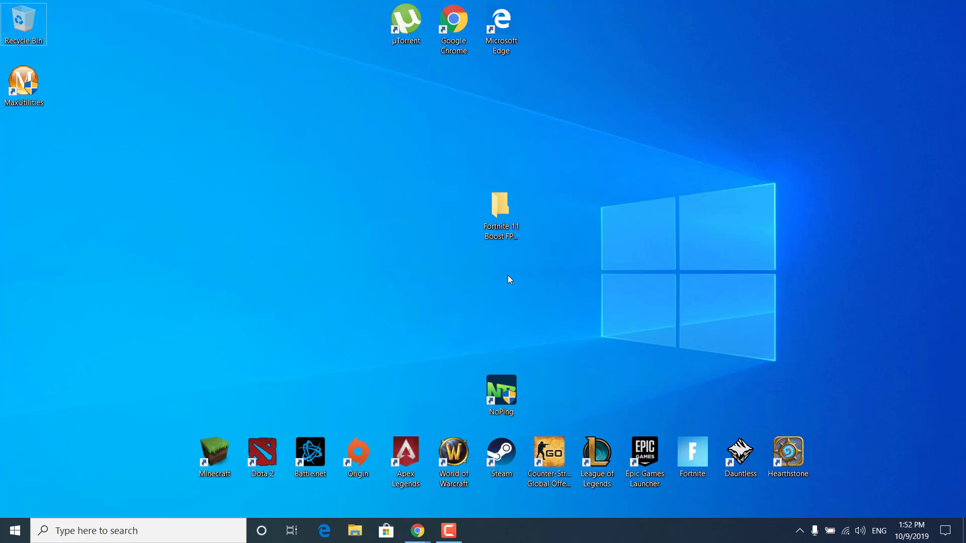
left_click(513, 242)
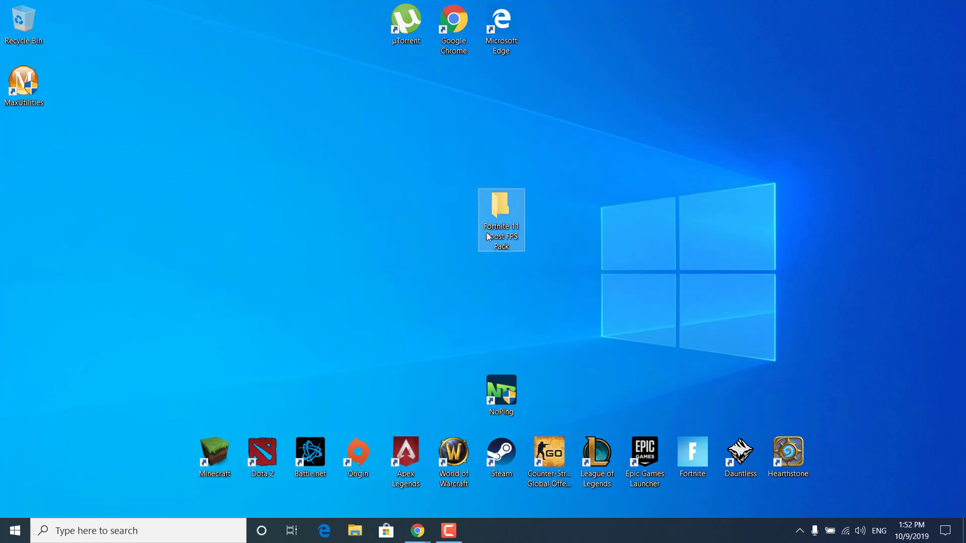
left_click(557, 167)
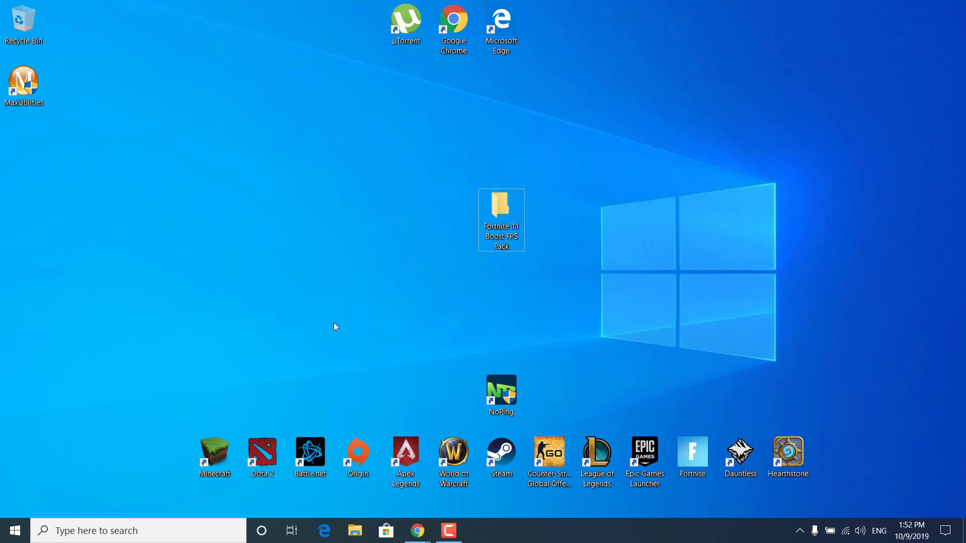
Find %appdata% with the Windows search and go up from the Roaming folder to AppData.
left_click(157, 520)
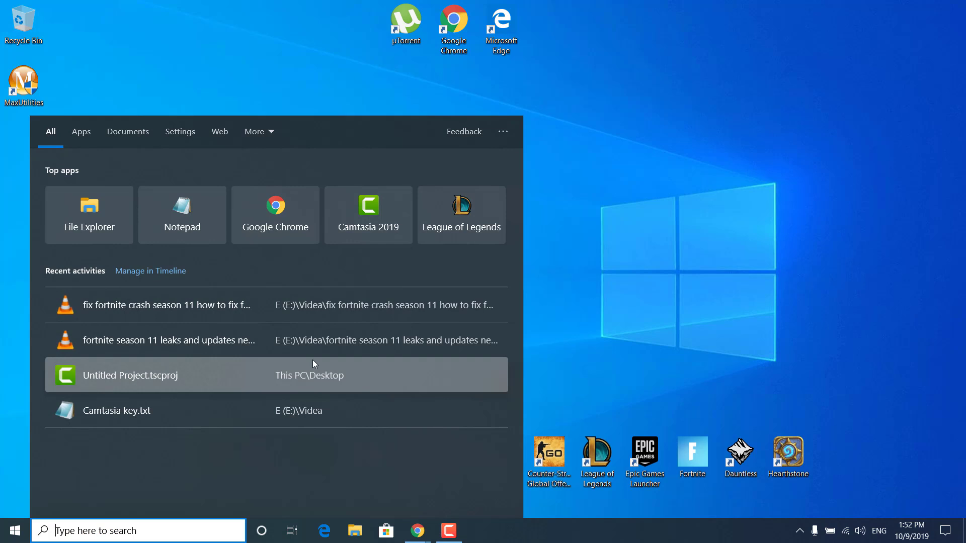
type("%appdata%")
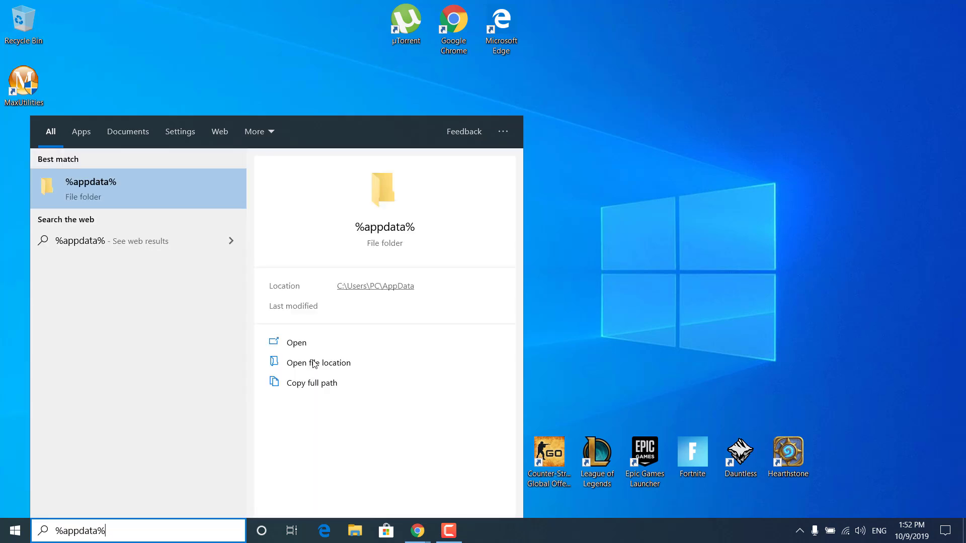
left_click(193, 198)
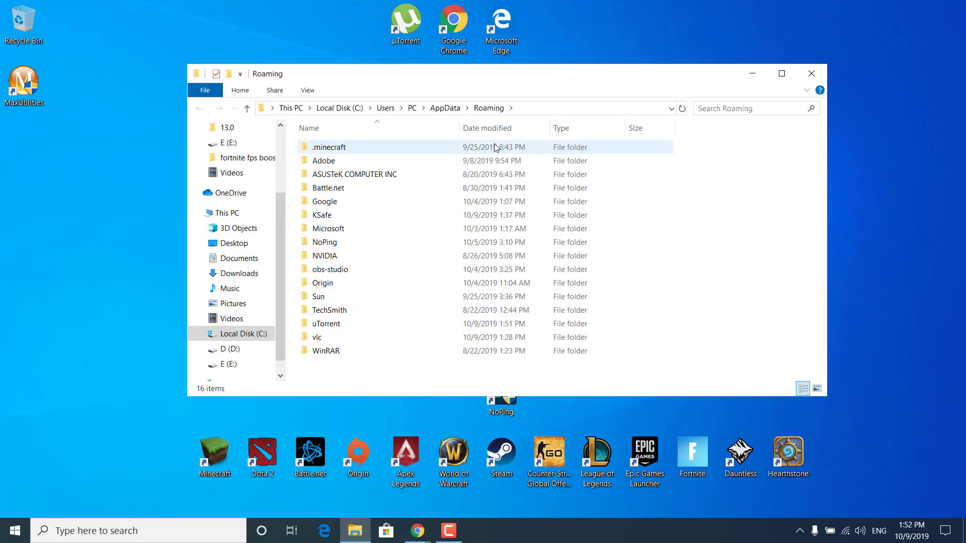
left_click(452, 111)
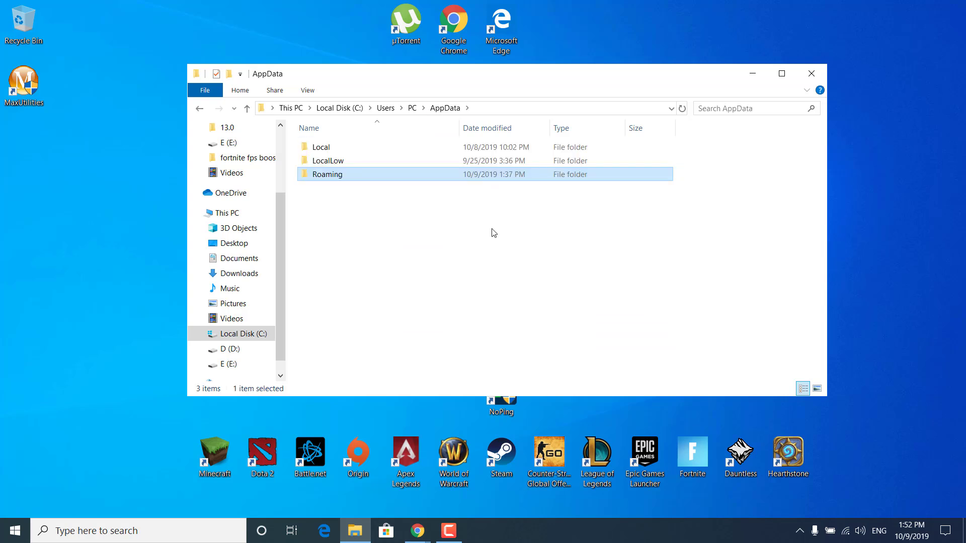
Open Fortnite's WindowsClient configuration folder at Local\FortniteGame\Saved\Config.
double_click(349, 146)
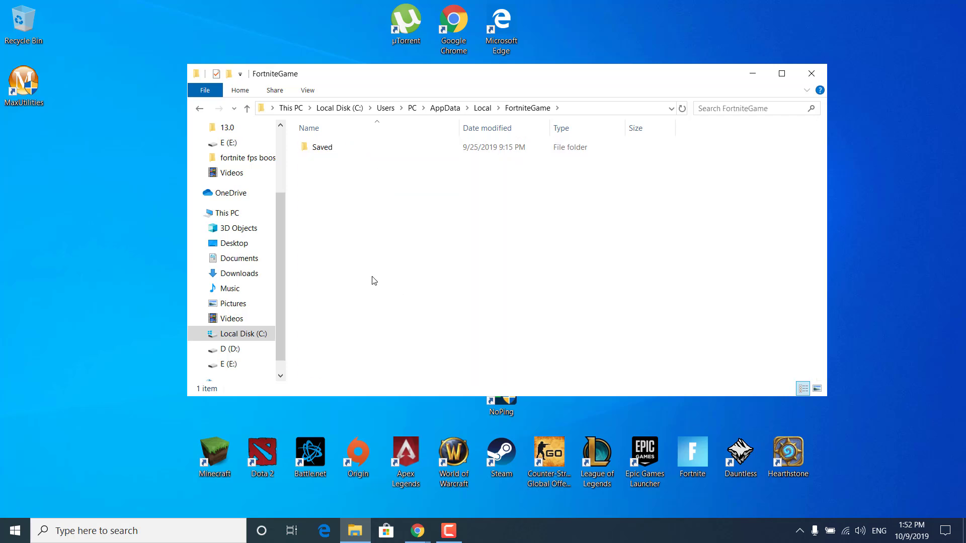
double_click(330, 148)
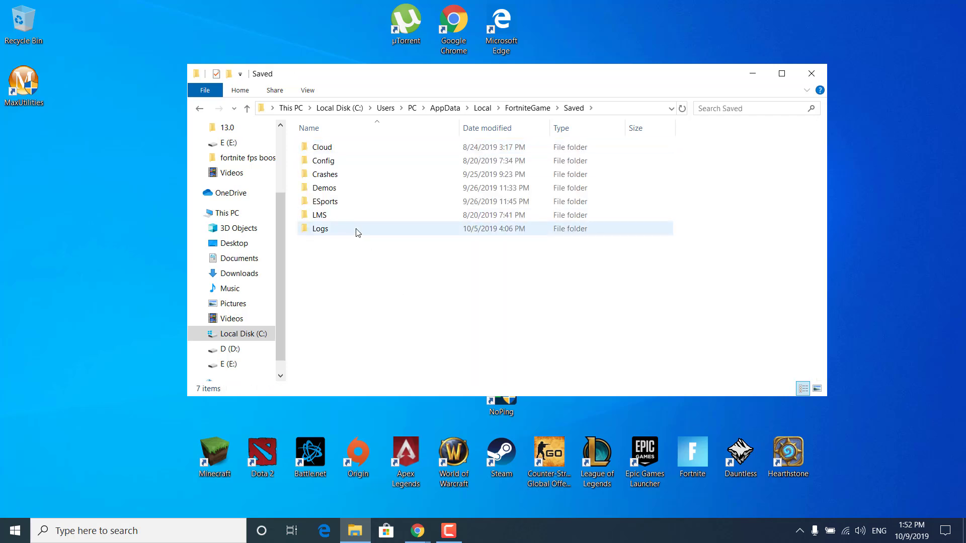
double_click(360, 164)
left_click(363, 161)
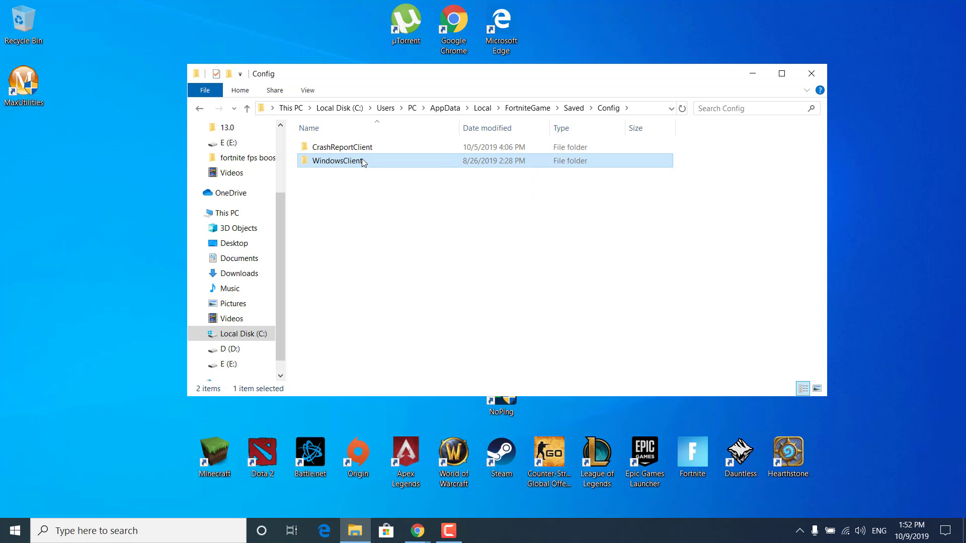
double_click(363, 162)
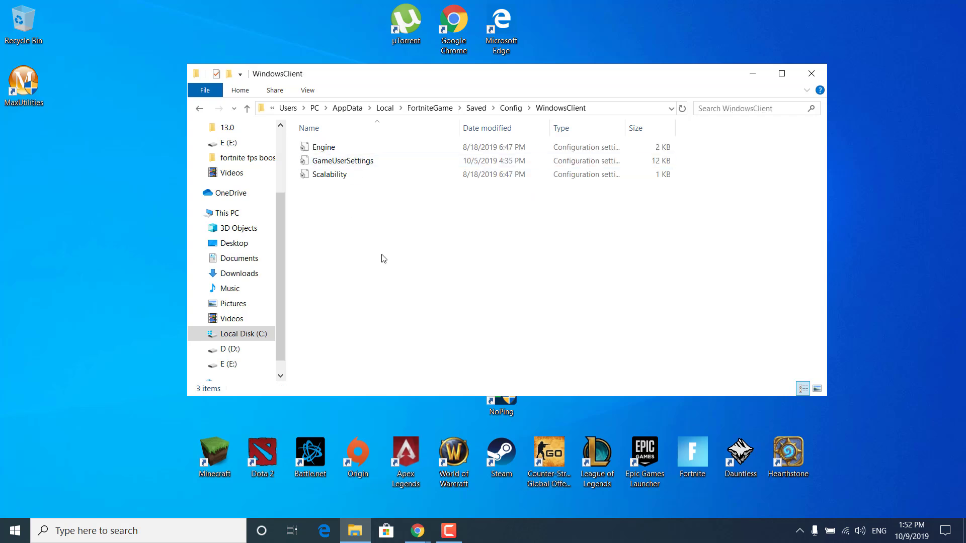
Move the WindowsClient window aside and open the Low end config folder from the desktop's Fortnite 11 Boost FPS Pack.
left_click_drag(438, 65, 428, 29)
double_click(502, 201)
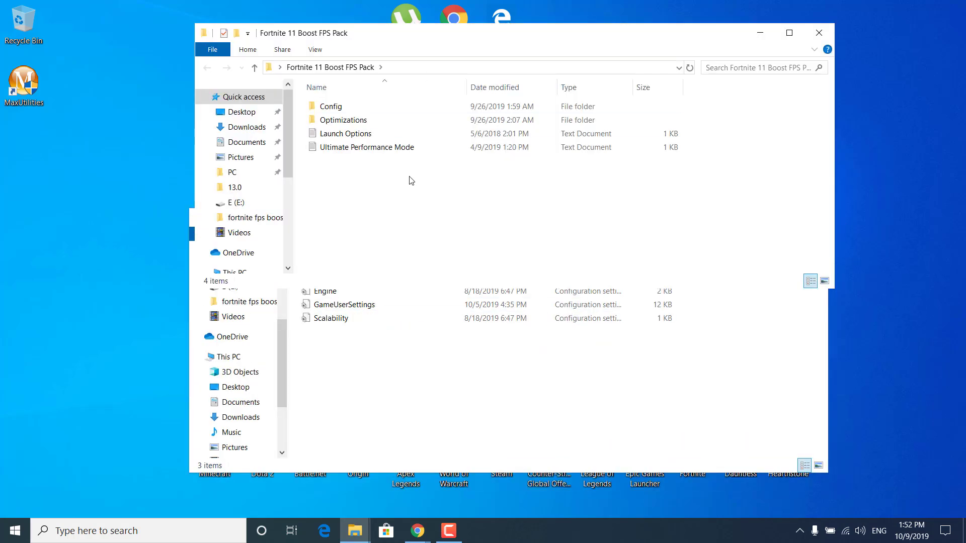
double_click(366, 109)
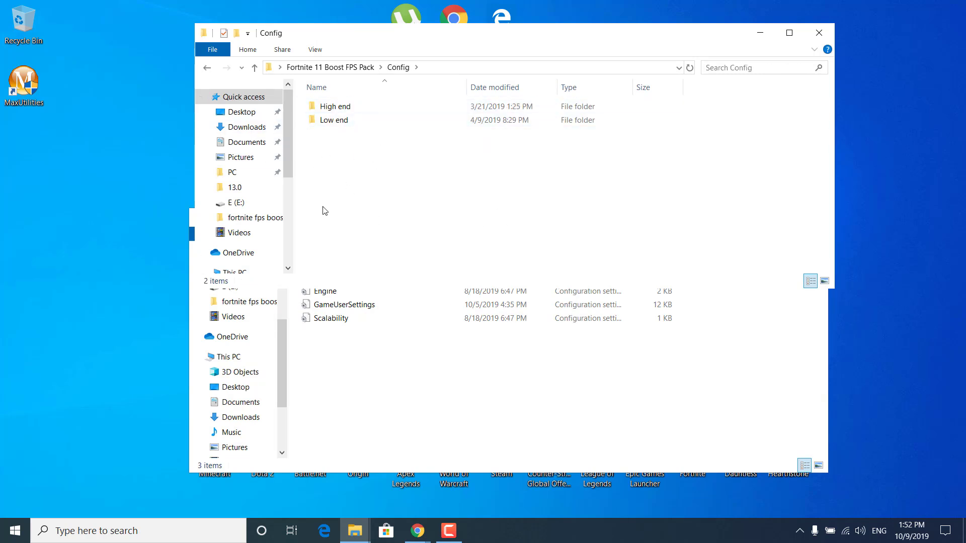
double_click(334, 120)
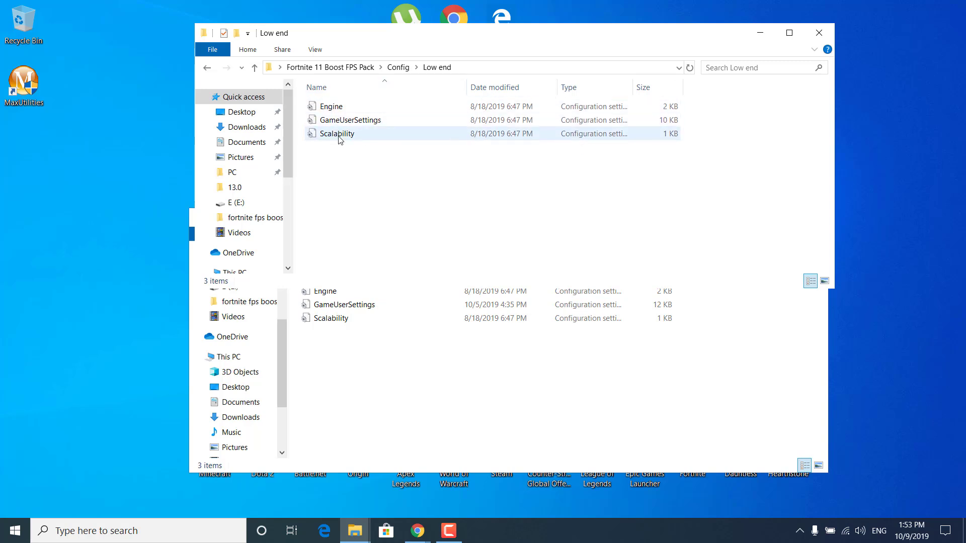
Copy the Engine, GameUserSettings and Scalability files from Low end into WindowsClient, replacing the existing files, and close the WindowsClient window.
left_click_drag(354, 233, 332, 95)
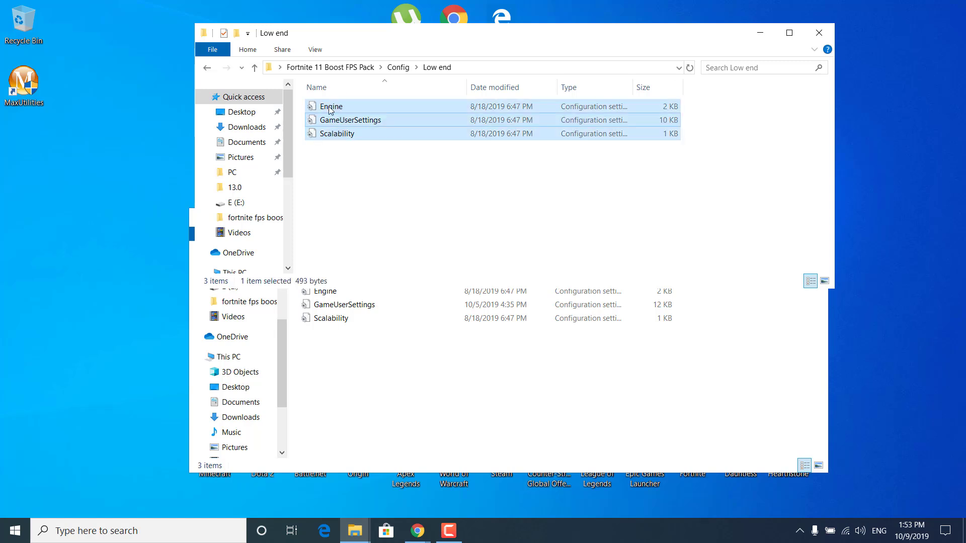
right_click(340, 122)
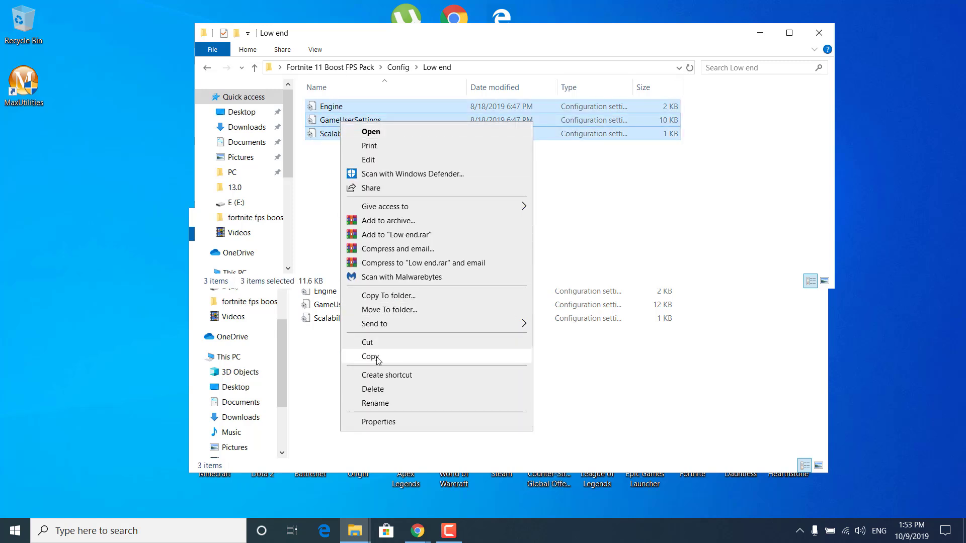
left_click(361, 358)
left_click(381, 371)
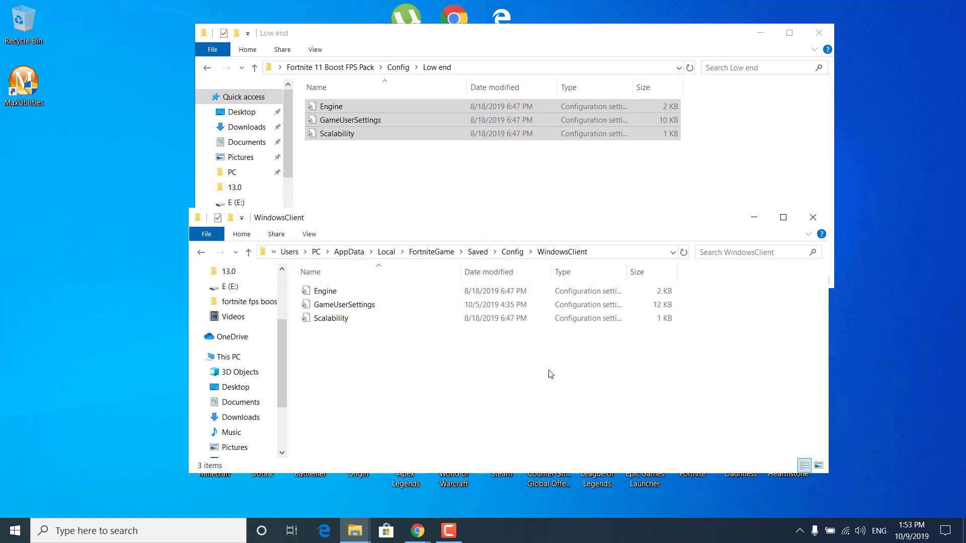
right_click(495, 355)
left_click(554, 273)
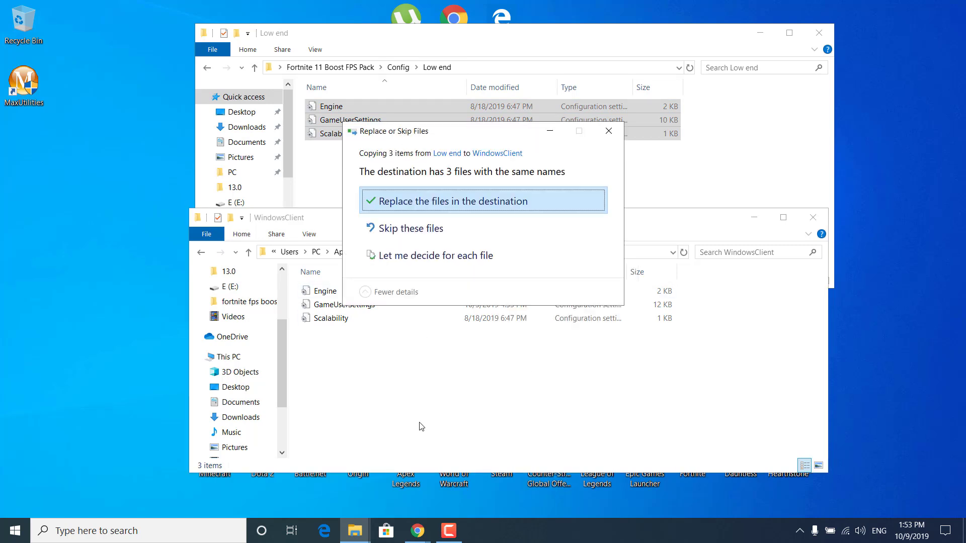
left_click(395, 193)
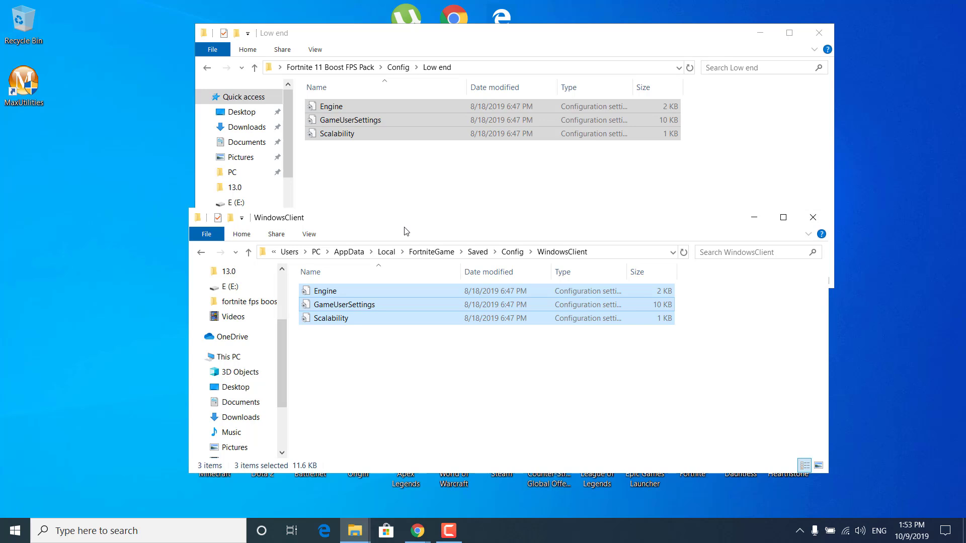
left_click(814, 218)
left_click(579, 217)
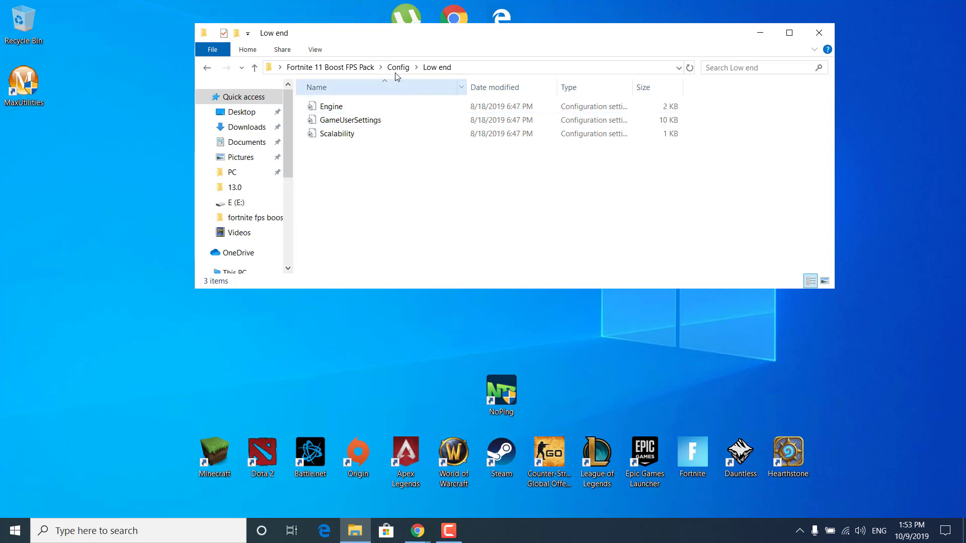
Merge FortniteHighPriority from the pack's Optimizations\Fortnite Priority folder into the Windows registry.
left_click(354, 73)
left_click(401, 208)
double_click(347, 119)
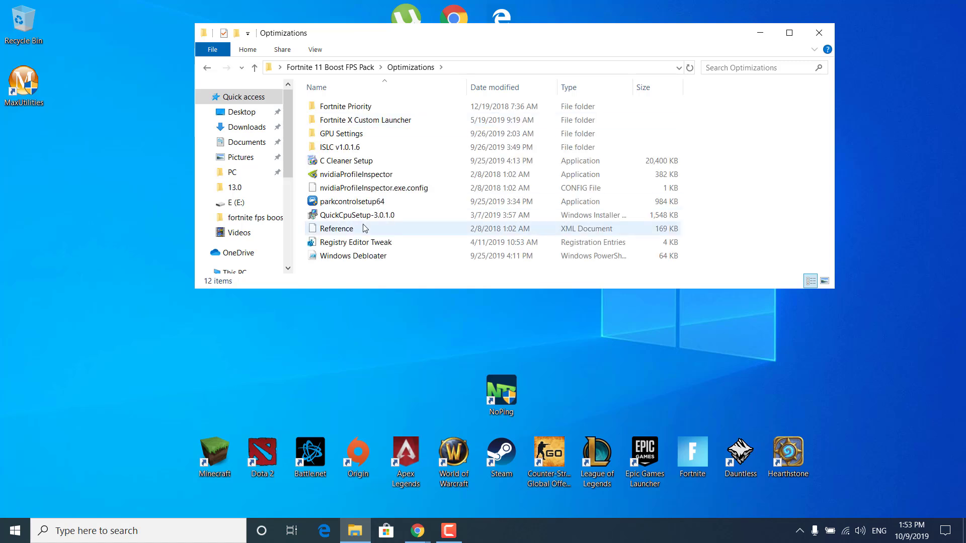
double_click(366, 108)
left_click_drag(835, 287, 848, 407)
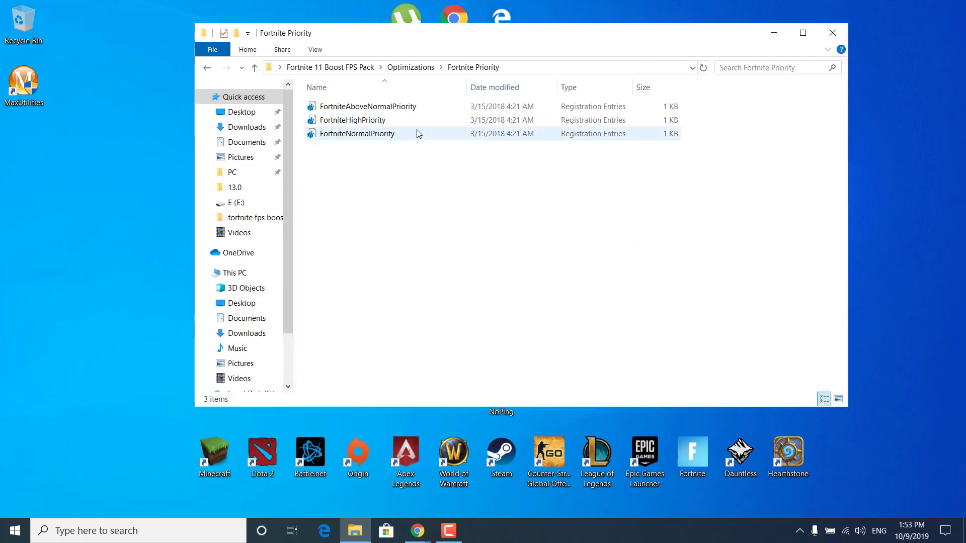
double_click(385, 121)
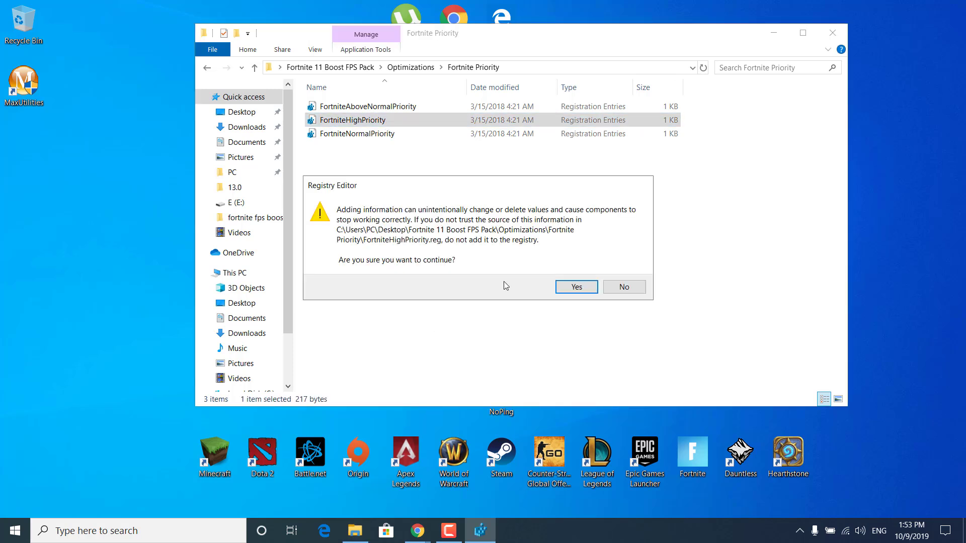
left_click(571, 286)
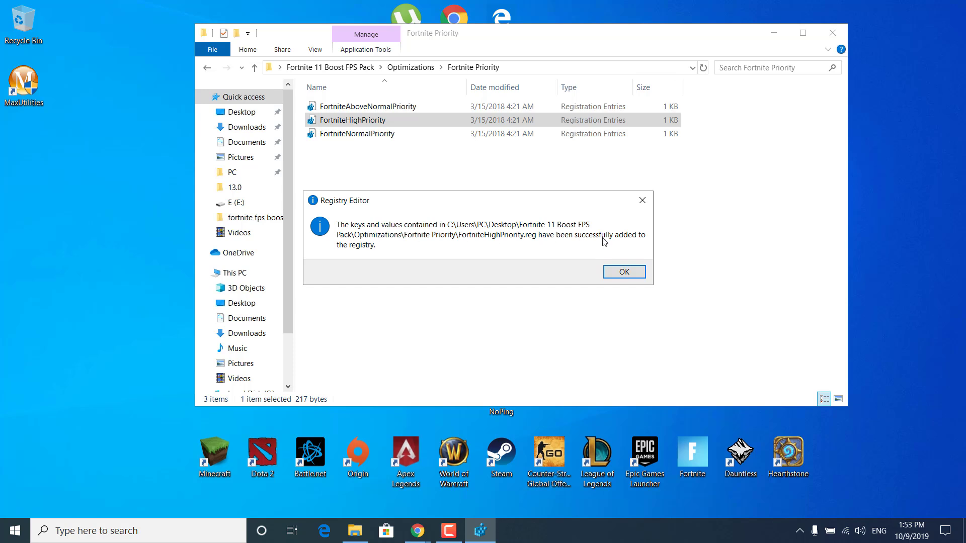
left_click(624, 272)
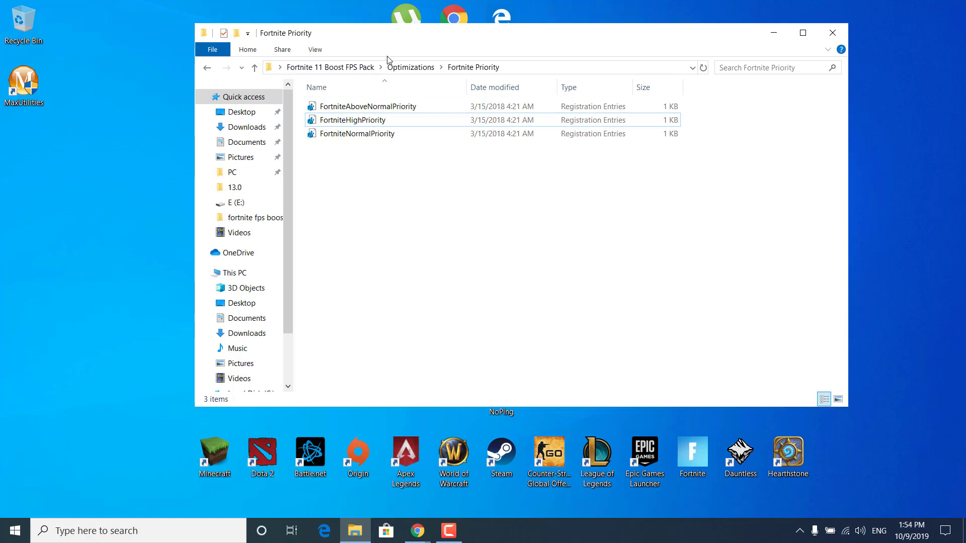
Go back to Optimizations and open the D drive install folder inside Fortnite X Custom Launcher.
left_click(410, 67)
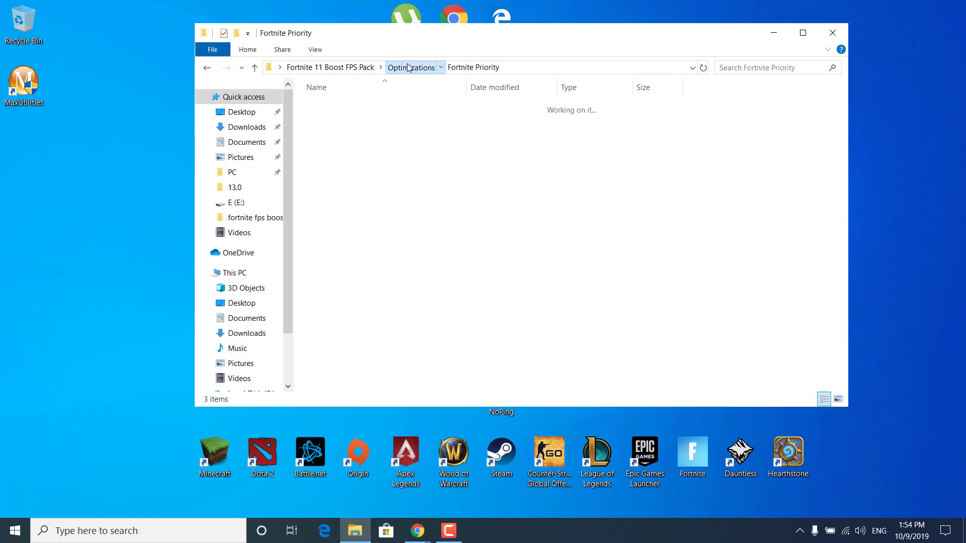
left_click(406, 301)
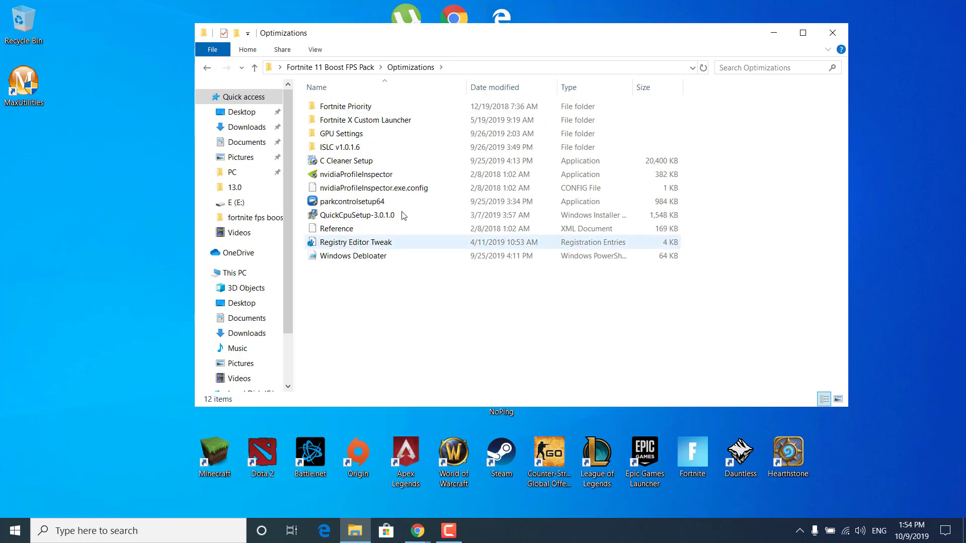
double_click(361, 122)
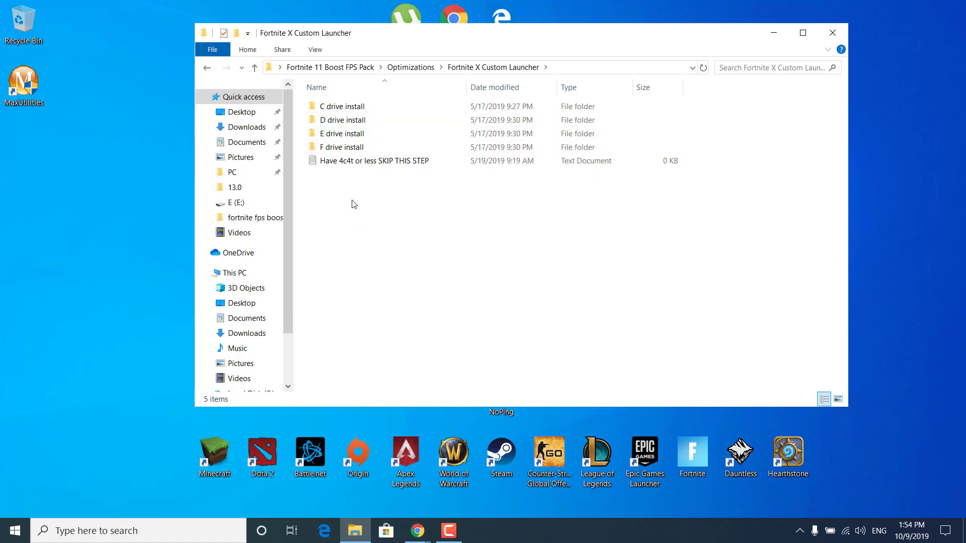
double_click(333, 121)
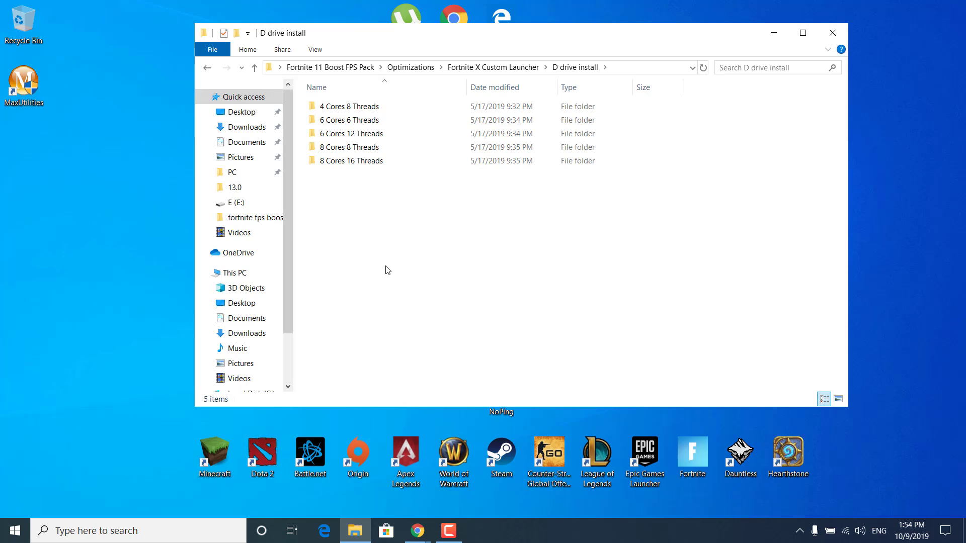
Check the CPU's core and logical processor counts in Task Manager, keeping the launcher folders visible beside it.
right_click(522, 534)
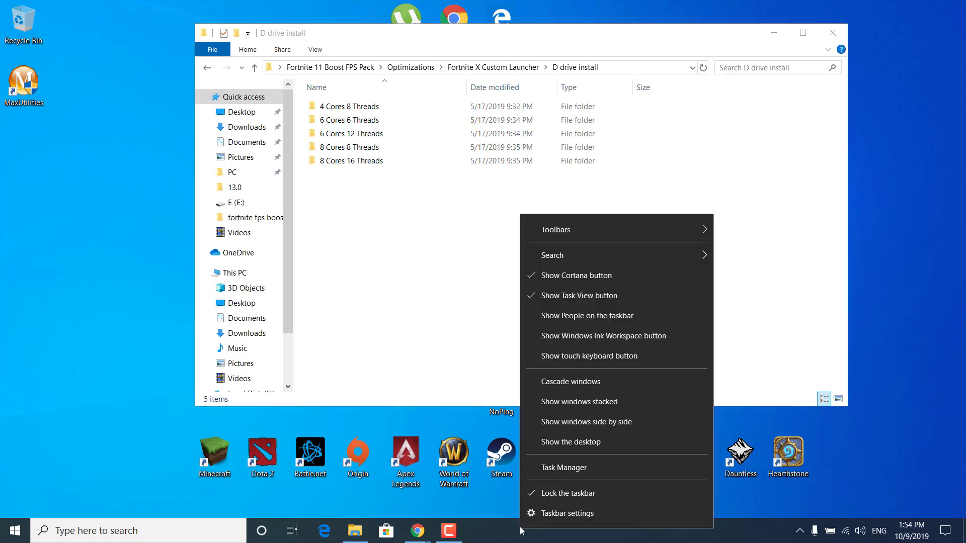
left_click(568, 468)
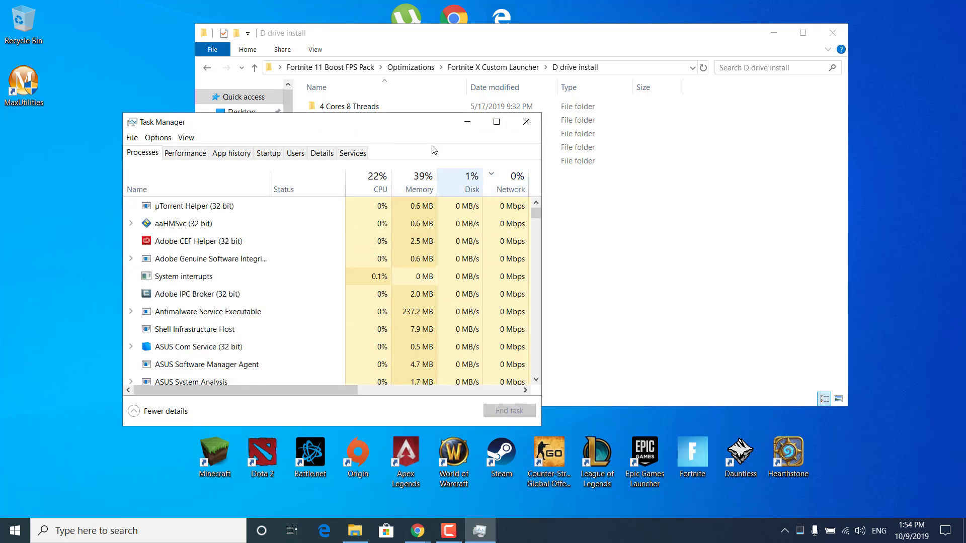
left_click(320, 161)
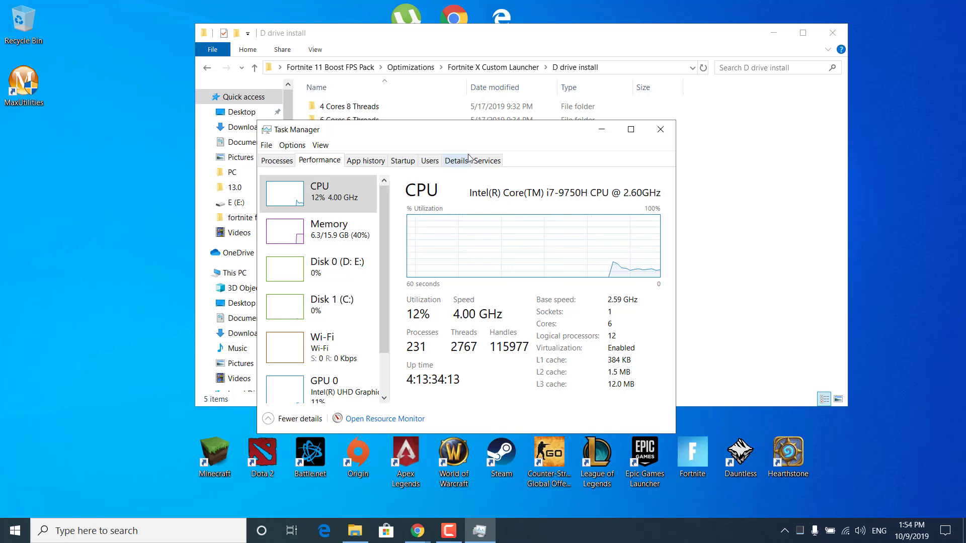
left_click_drag(442, 136, 443, 230)
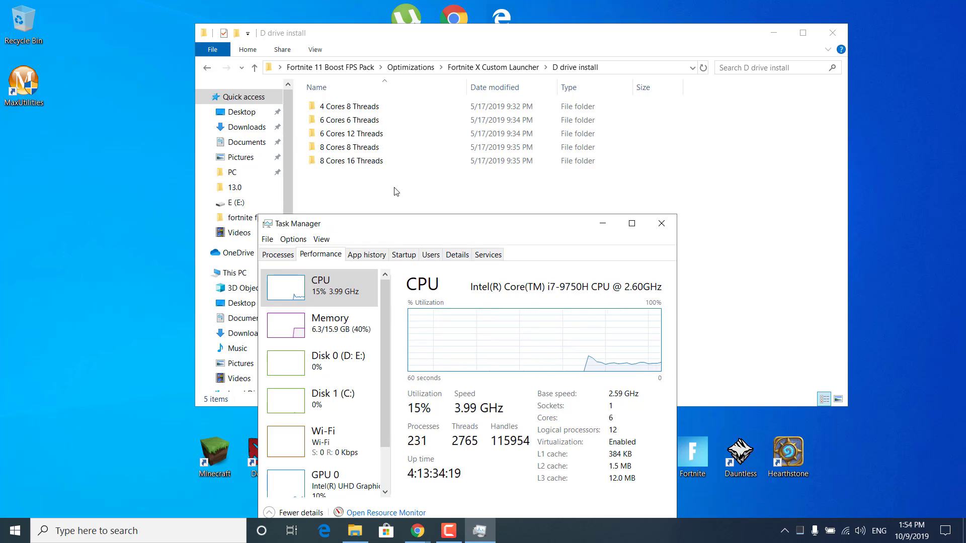
Copy the Fortnite 6c12t shortcut from the 6 Cores 12 Threads folder to the desktop and close Task Manager.
double_click(317, 134)
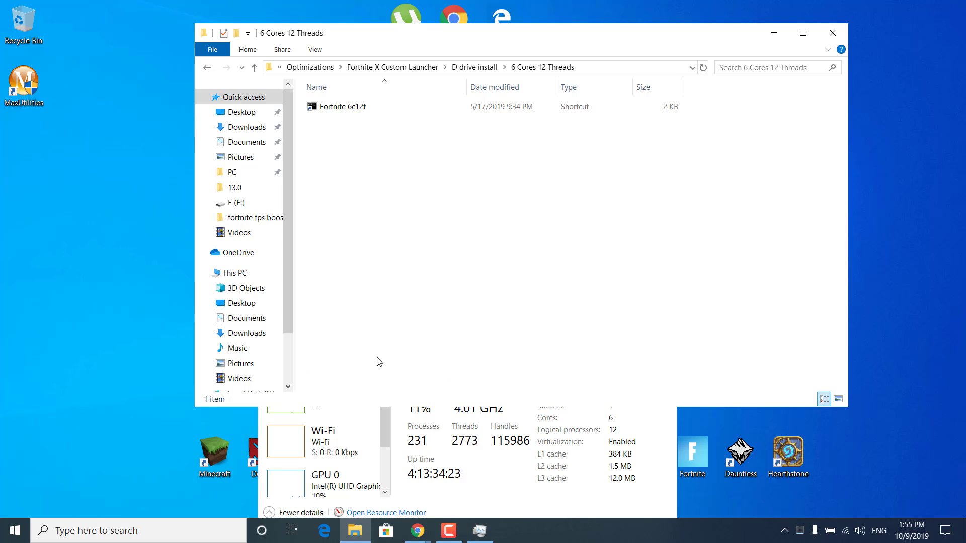
left_click(332, 108)
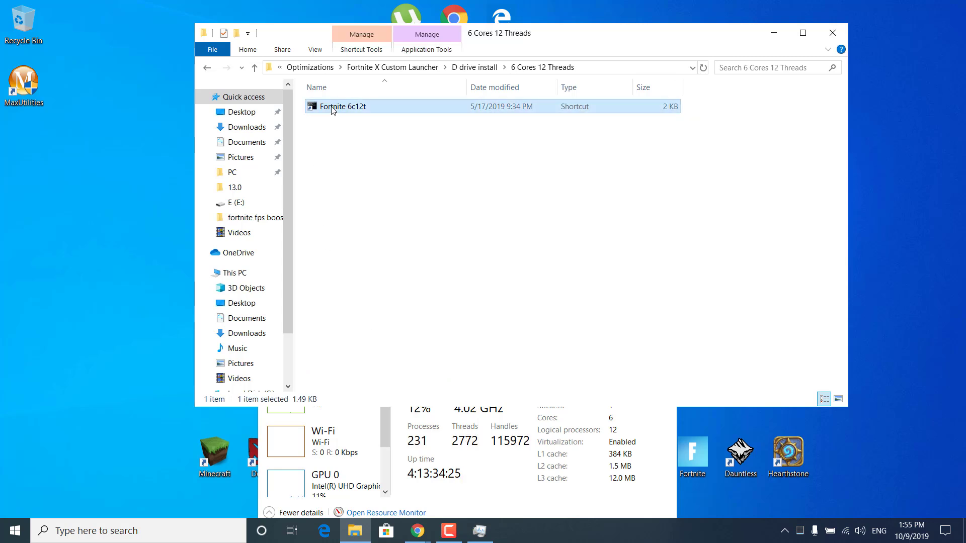
right_click(332, 107)
left_click(370, 370)
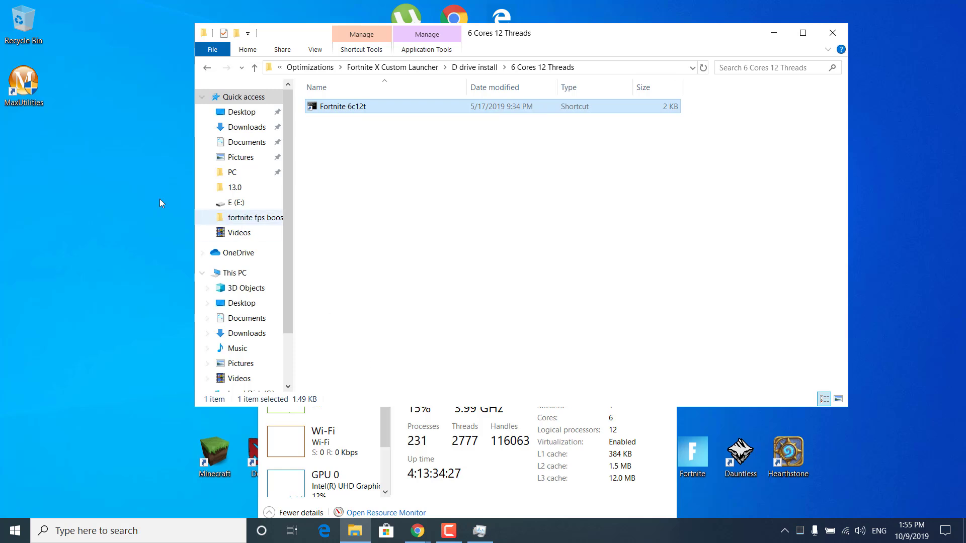
right_click(94, 197)
left_click(139, 268)
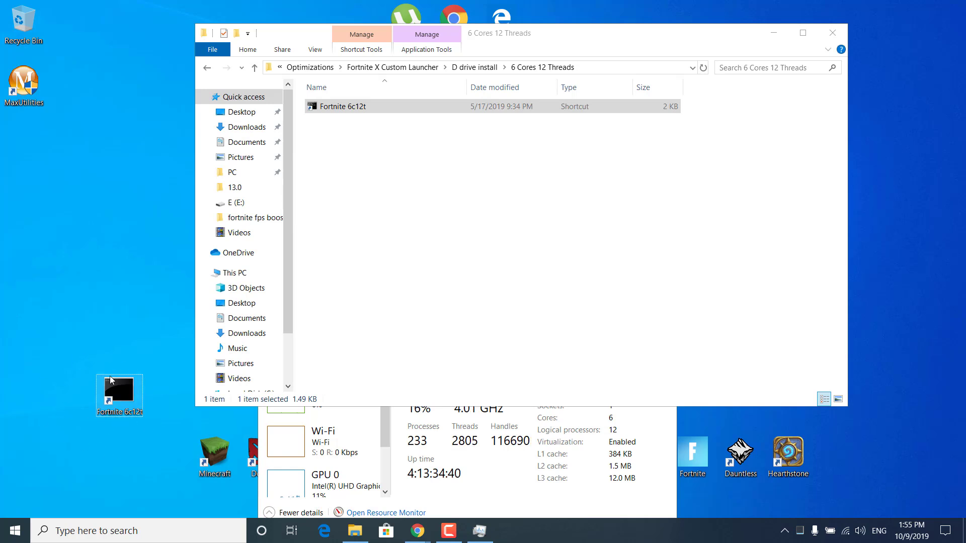
left_click(475, 492)
left_click(659, 230)
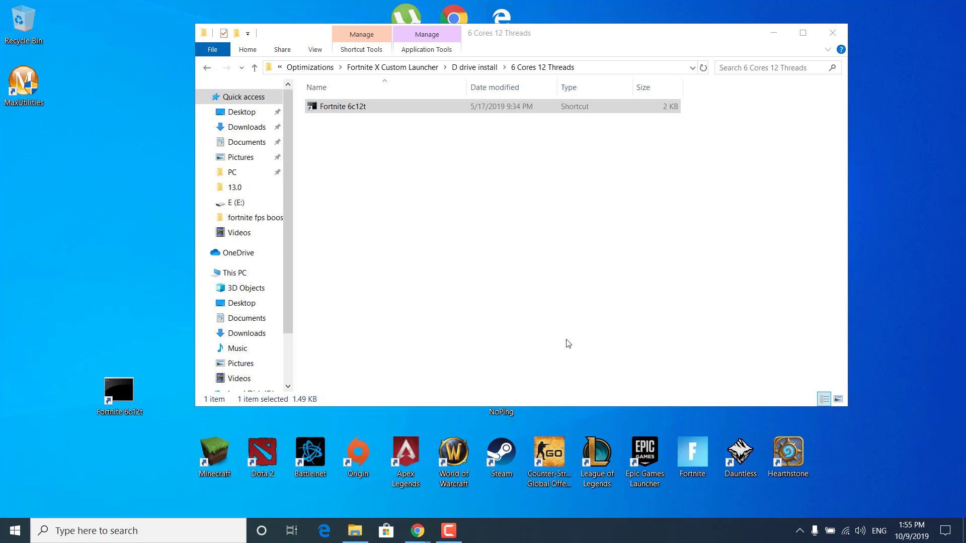
Open the Optimizations\GPU Settings folder and bring up Manage 3D settings in the NVIDIA Control Panel.
left_click(310, 68)
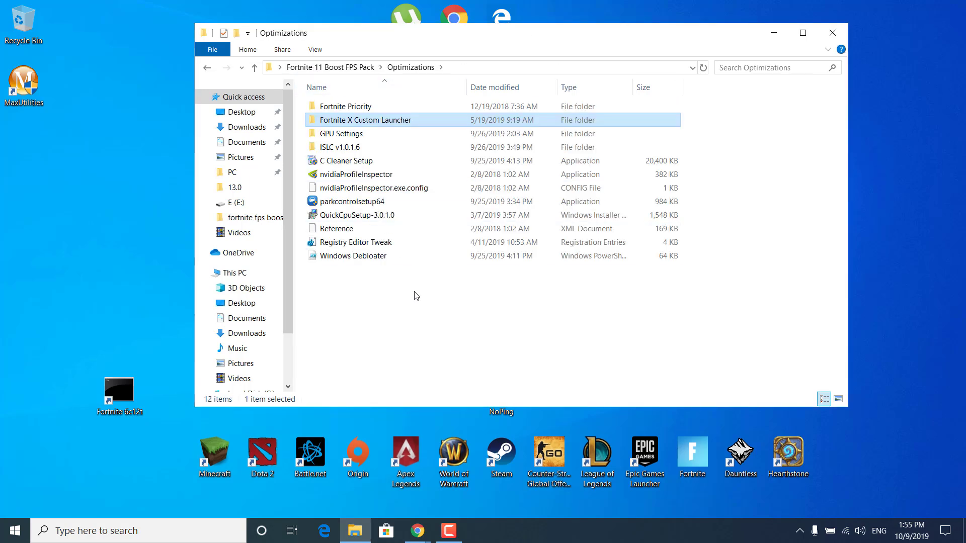
double_click(342, 134)
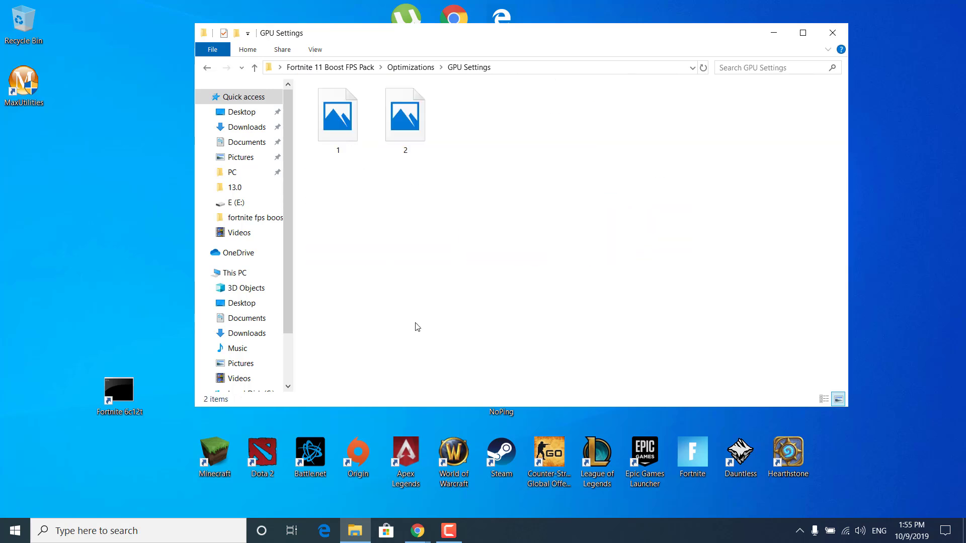
right_click(116, 191)
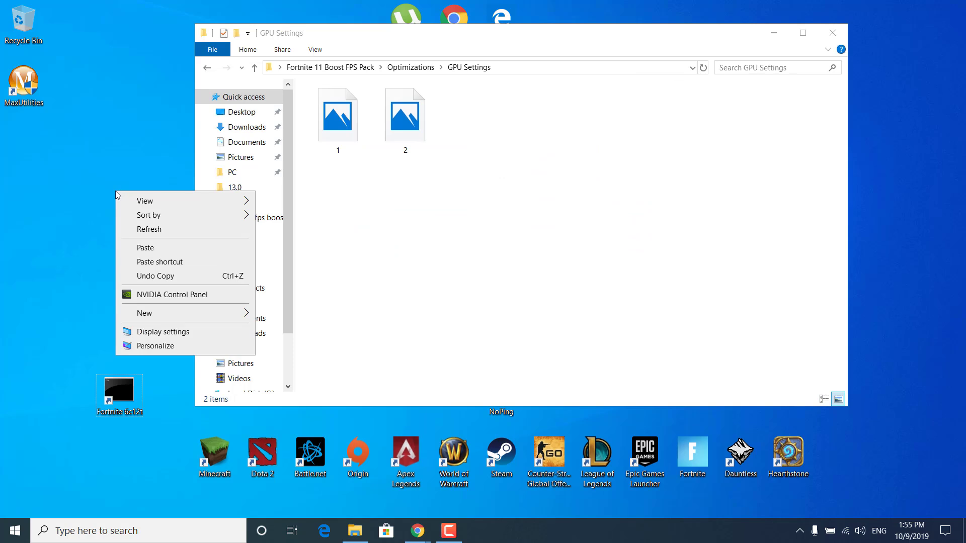
left_click(160, 296)
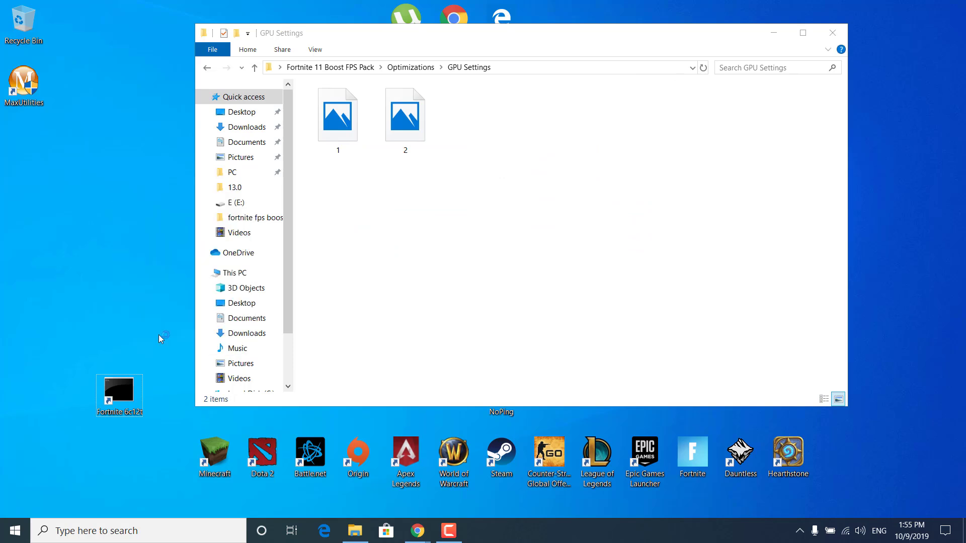
left_click(59, 103)
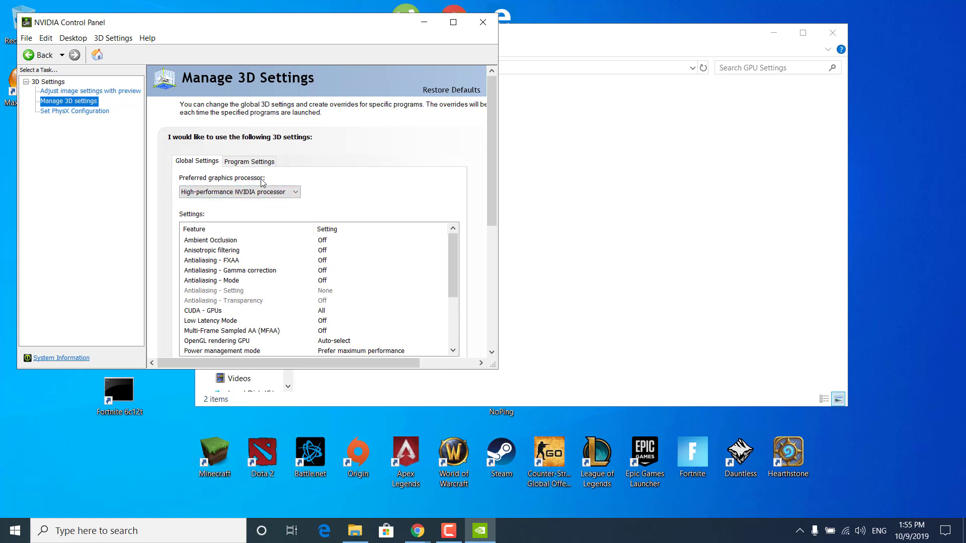
Open reference image 1 from the GPU Settings folder to view the recommended NVIDIA 3D settings.
scroll(277, 178, "down", 2)
left_click(559, 252)
left_click(321, 131)
double_click(321, 131)
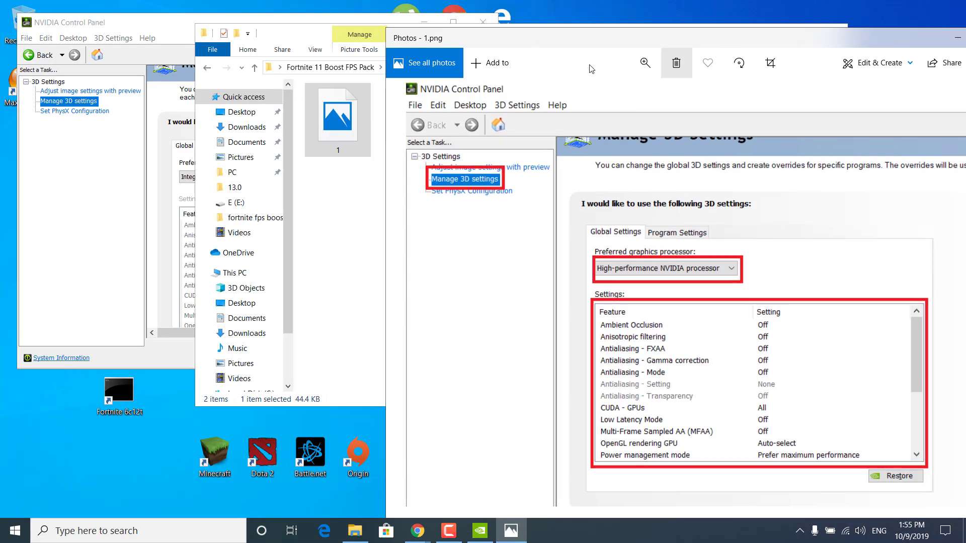
Set the preferred graphics processor in the NVIDIA global 3D settings to High-performance NVIDIA processor.
left_click(161, 31)
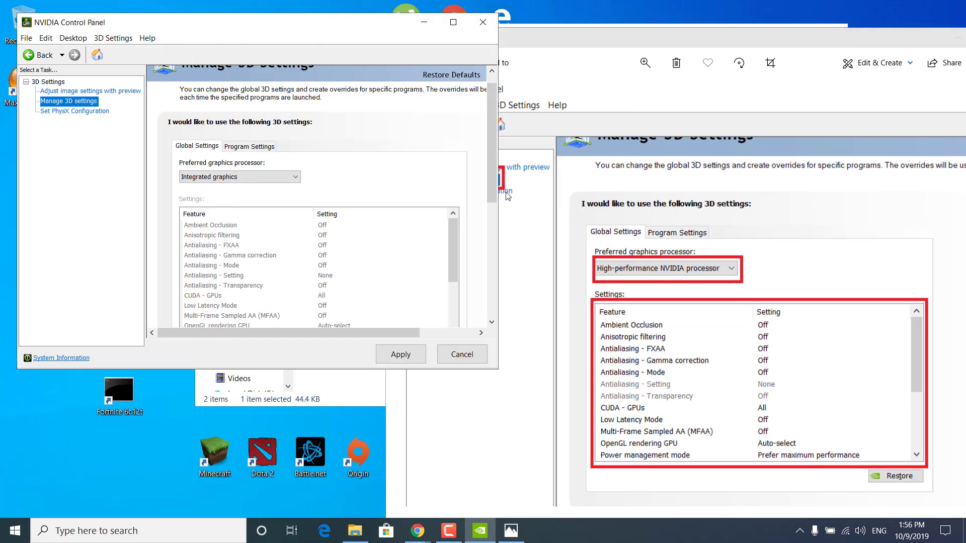
scroll(438, 174, "down", 2)
left_click(263, 148)
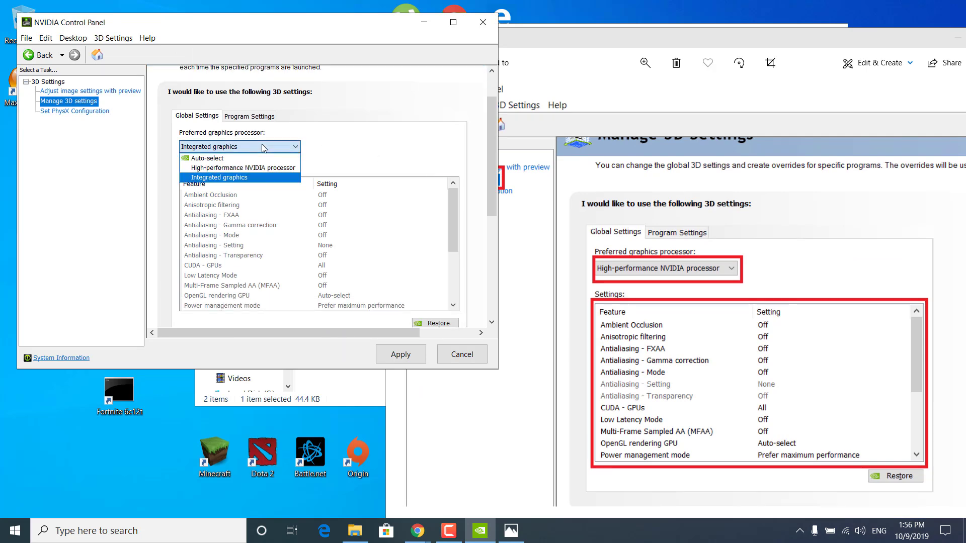
left_click(242, 167)
Compare the NVIDIA global 3D settings list with the reference image, close it, and open reference image 2.
scroll(802, 372, "down", 1)
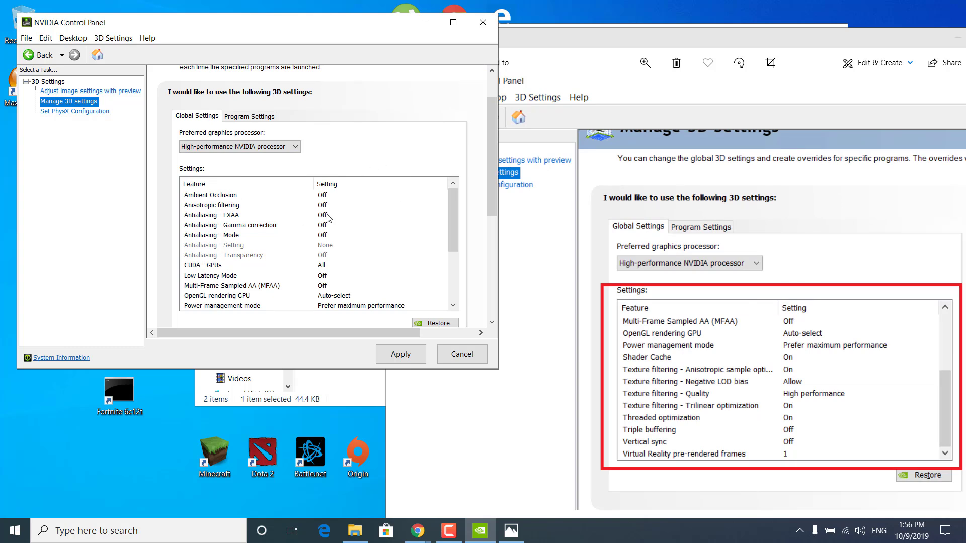
scroll(309, 243, "down", 4)
scroll(342, 251, "up", 4)
left_click(709, 42)
key("alt+F4")
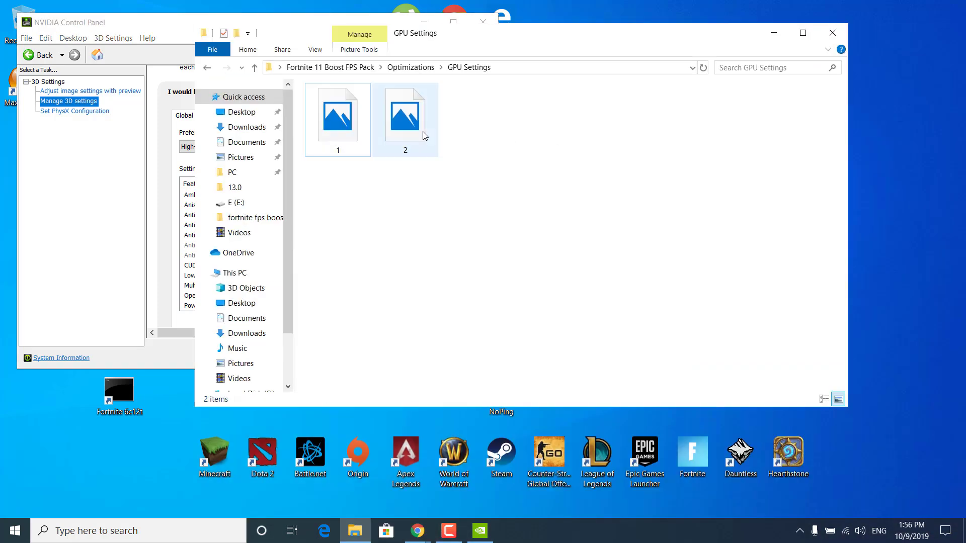
double_click(426, 135)
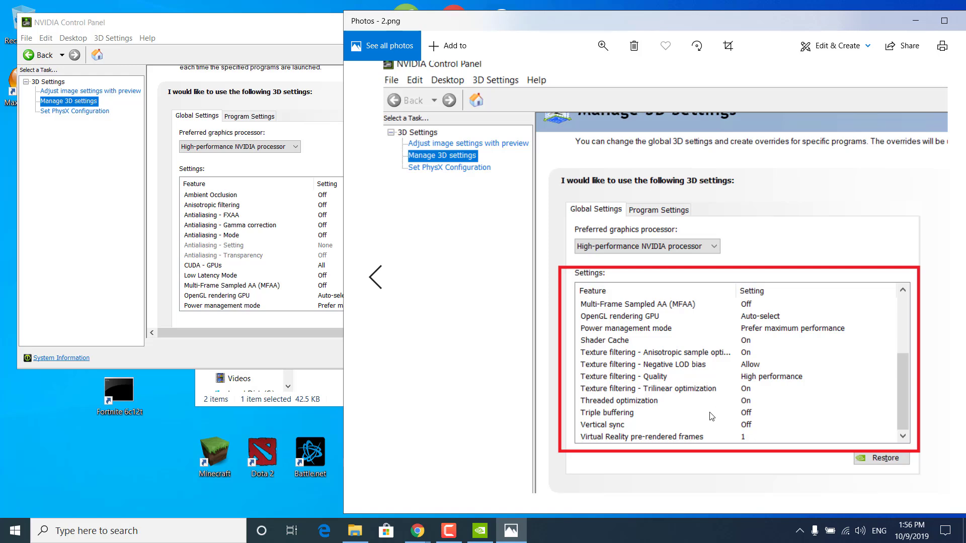
Close the reference image, apply the NVIDIA 3D settings and close the NVIDIA Control Panel.
left_click(945, 21)
left_click(952, 12)
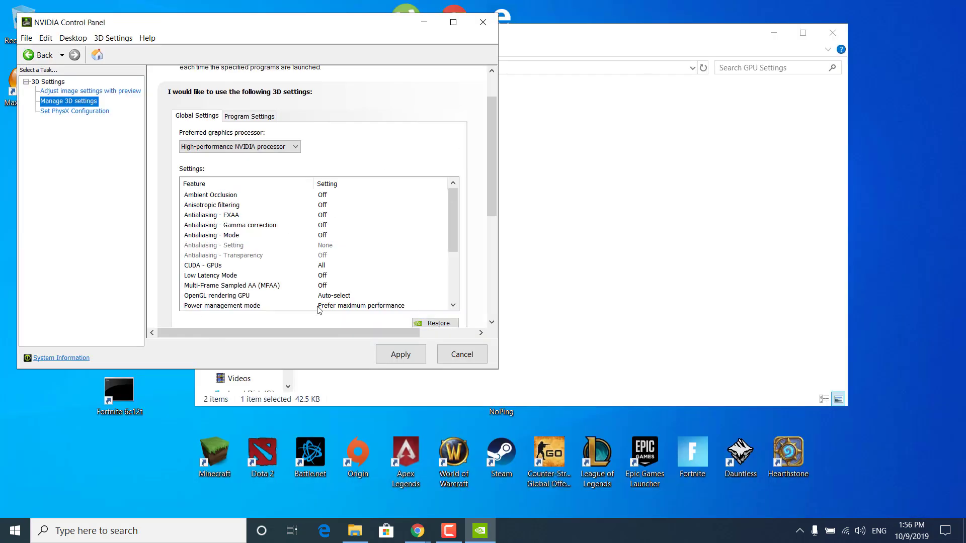
left_click(401, 355)
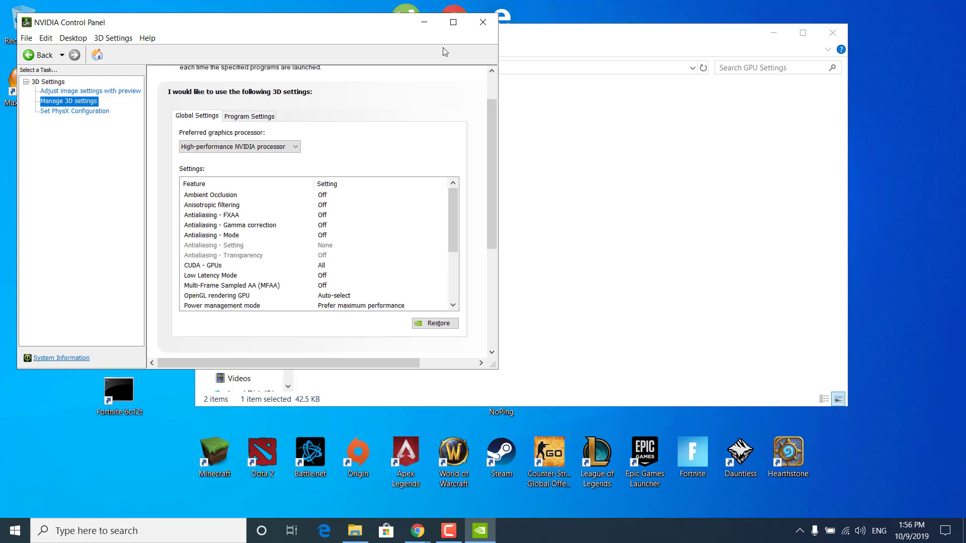
left_click(483, 22)
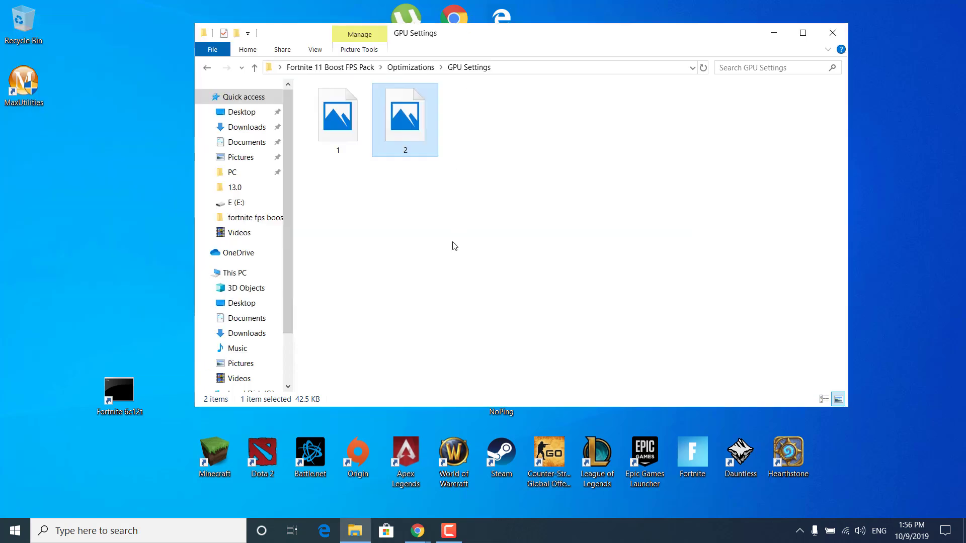
left_click(449, 268)
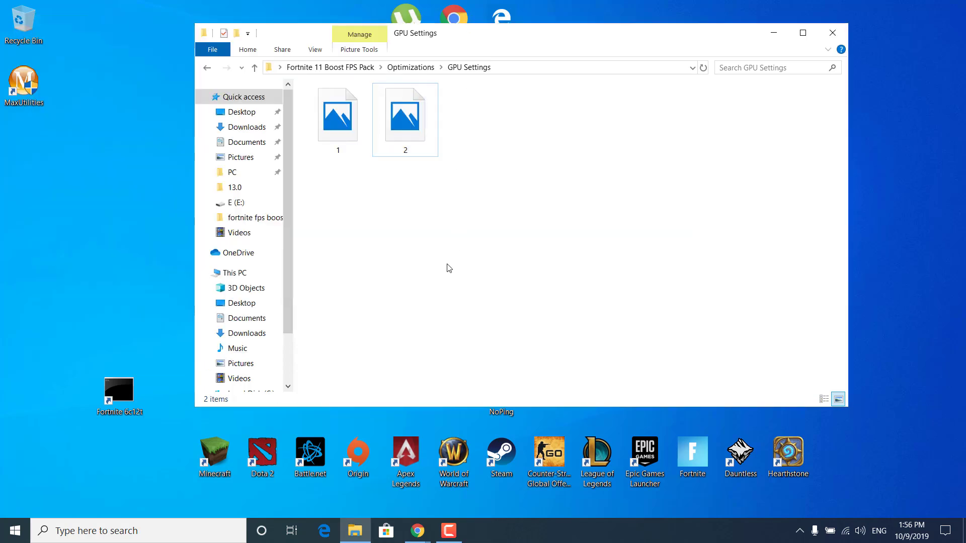
Launch Intelligent standby list cleaner ISLC from the Optimizations\ISLC v1.0.1.6 folder and bring its window onto the desktop.
left_click(410, 68)
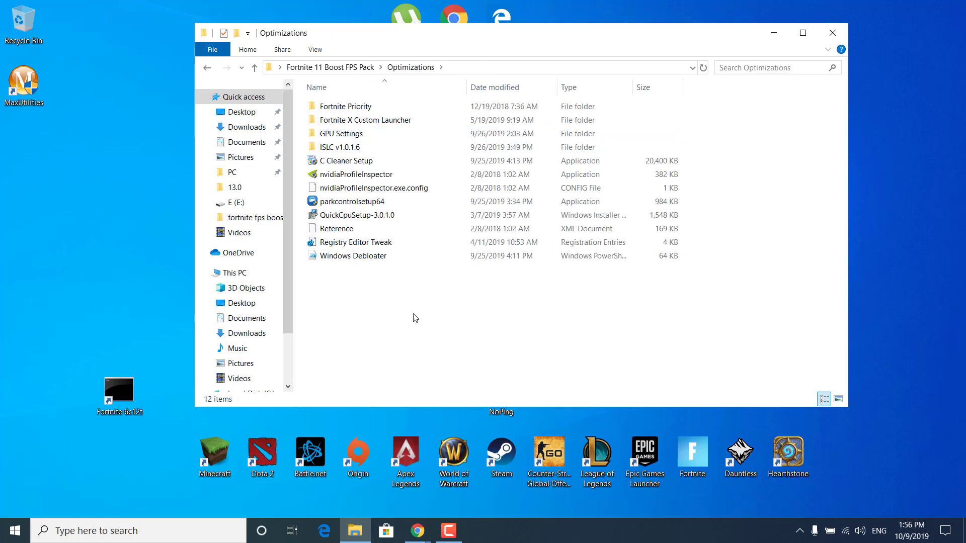
left_click(332, 148)
double_click(331, 148)
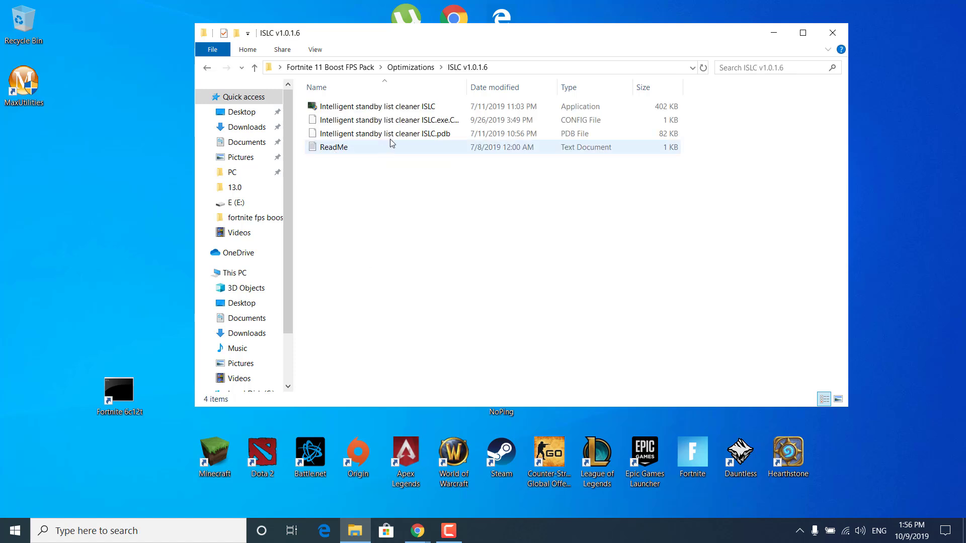
left_click(402, 107)
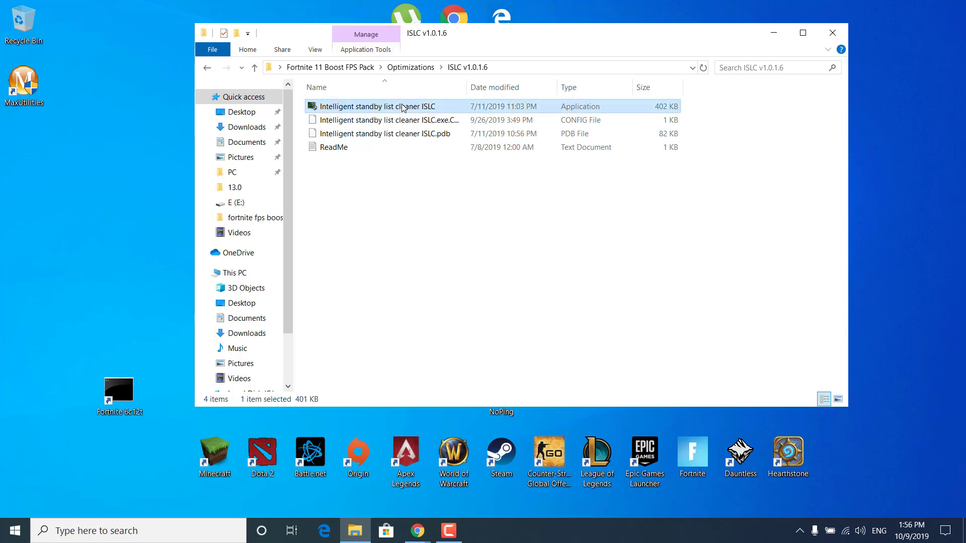
left_click(403, 107)
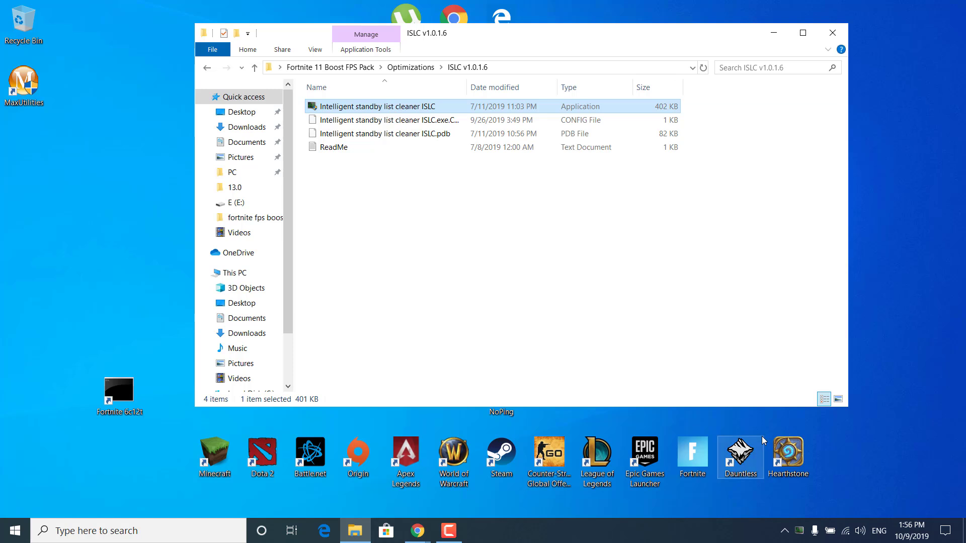
left_click(800, 530)
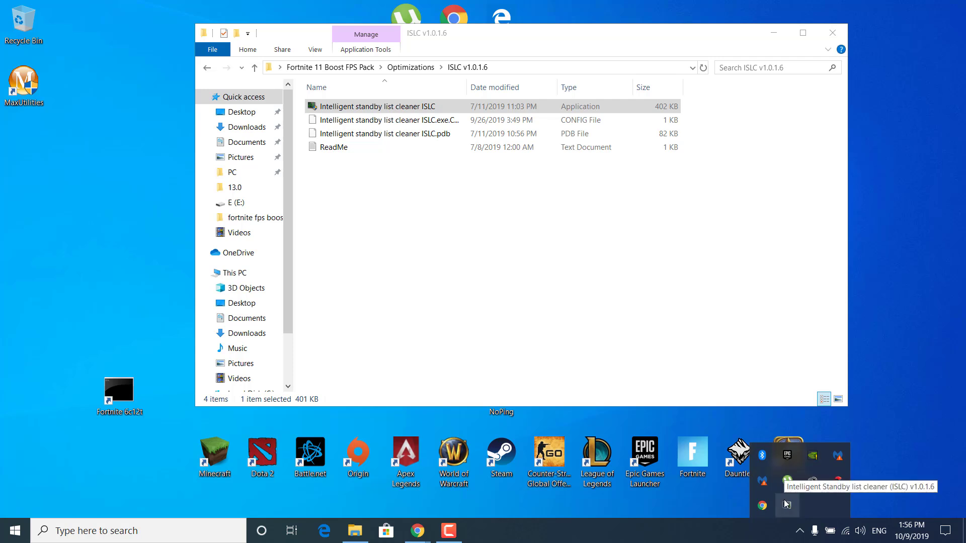
left_click(787, 505)
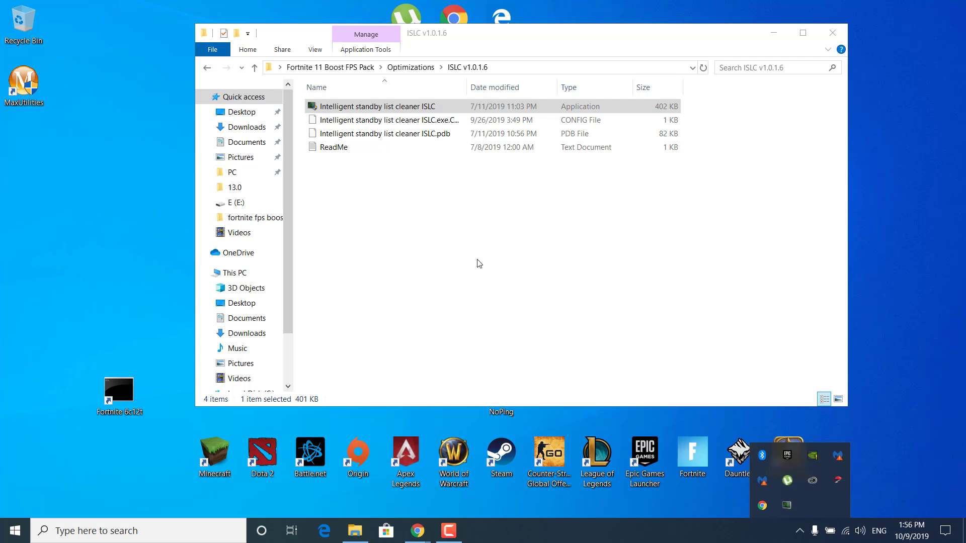
left_click_drag(421, 87, 574, 119)
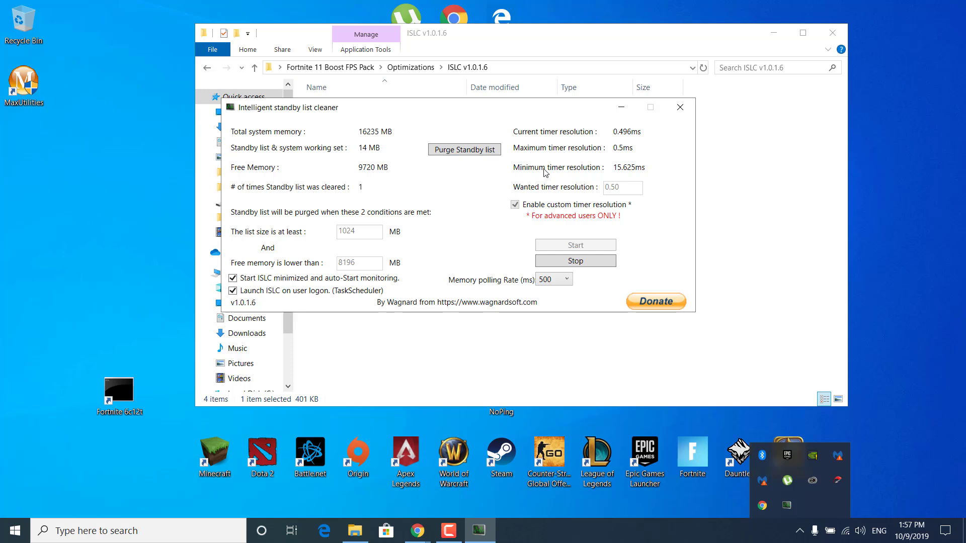
Stop the ISLC monitoring, check the timer resolution and list size fields, and set the free-memory purge limit to 8196 MB.
left_click(551, 265)
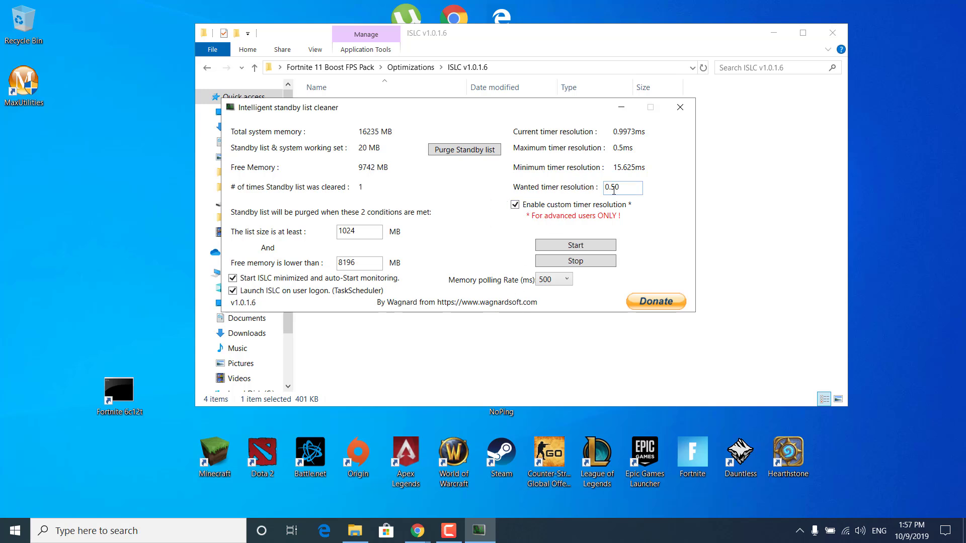
double_click(620, 189)
left_click(616, 189)
left_click_drag(372, 231, 245, 224)
left_click(372, 262)
double_click(348, 260)
type("40")
left_click_drag(368, 260, 282, 258)
type("819")
Purge the standby list, start the ISLC monitoring again and close its window.
left_click(443, 151)
left_click(572, 246)
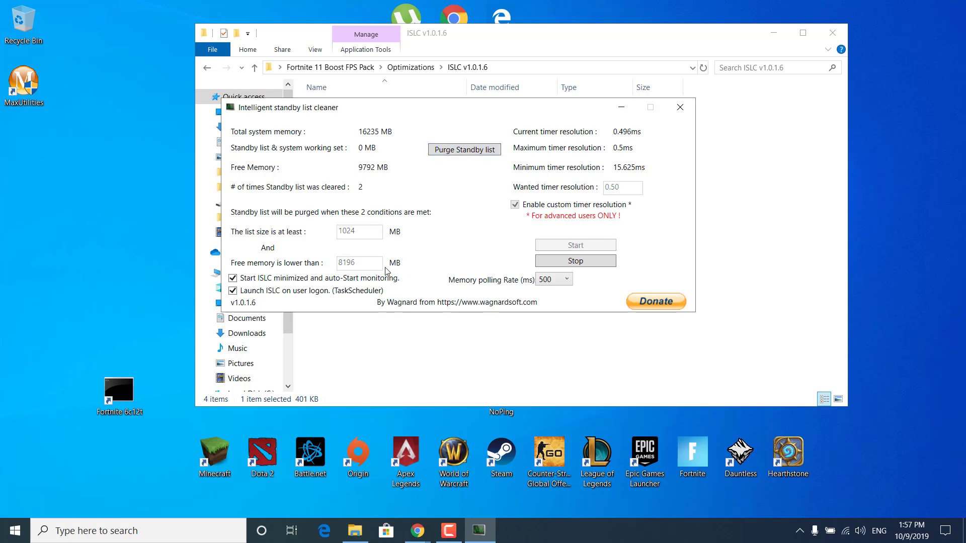
left_click(679, 108)
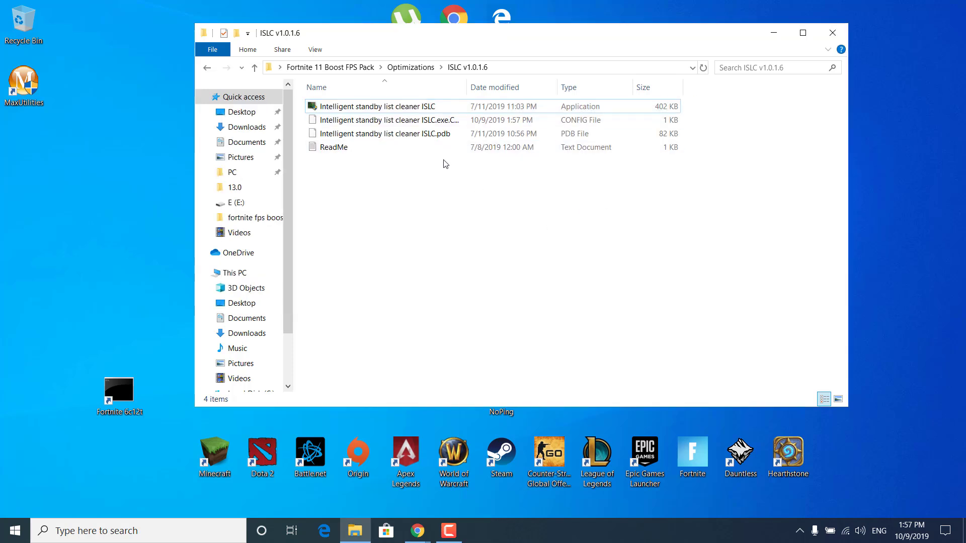
Install CCleaner from C Cleaner Setup in the Optimizations folder without the CCleaner Browser, and run it.
left_click(410, 68)
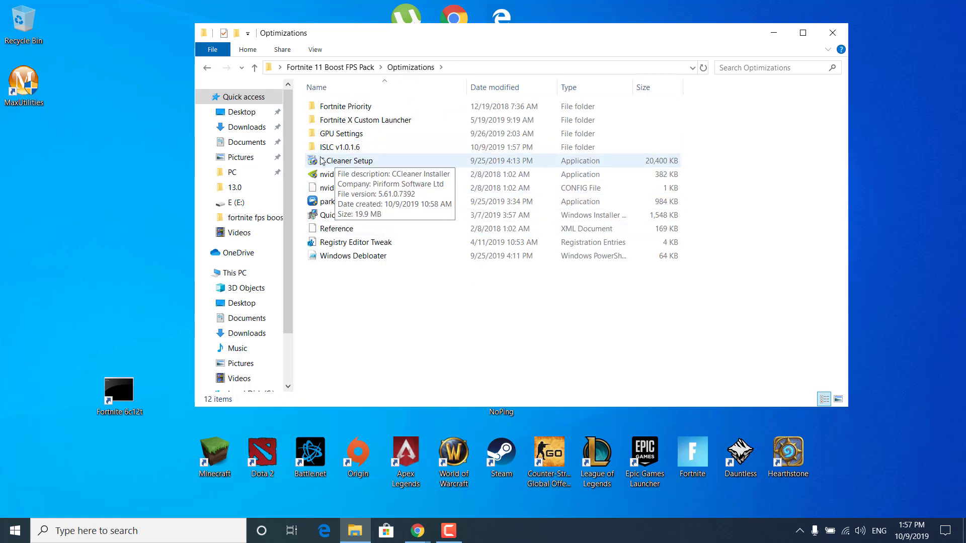
double_click(336, 162)
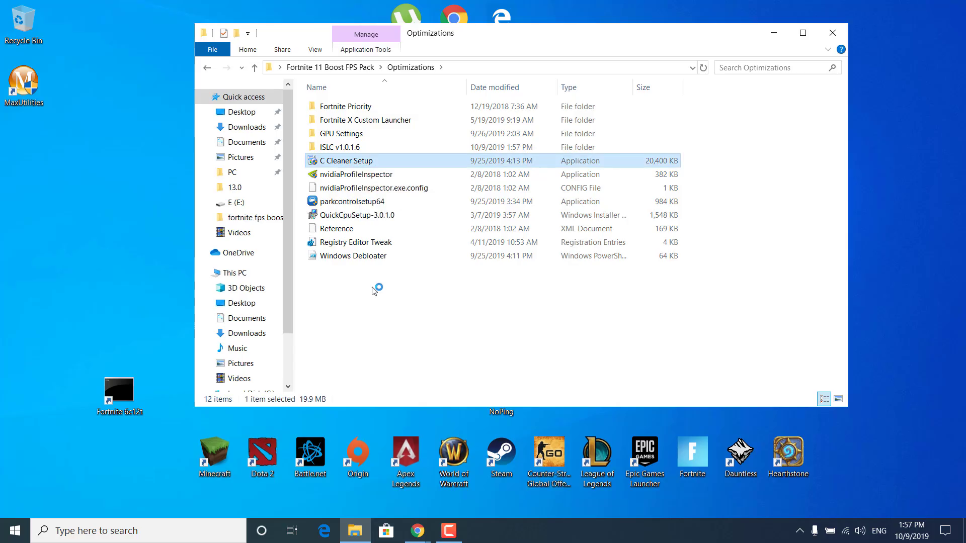
left_click(276, 408)
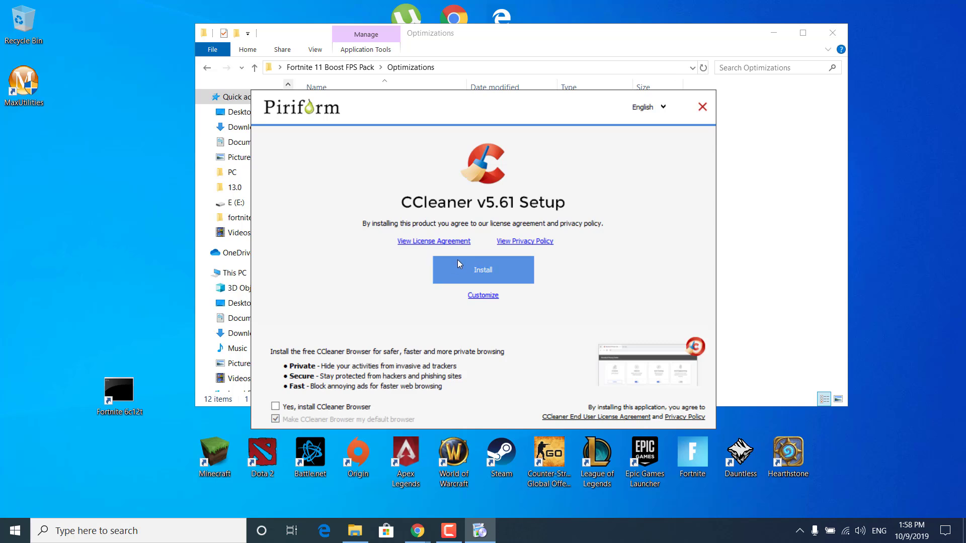
left_click(472, 278)
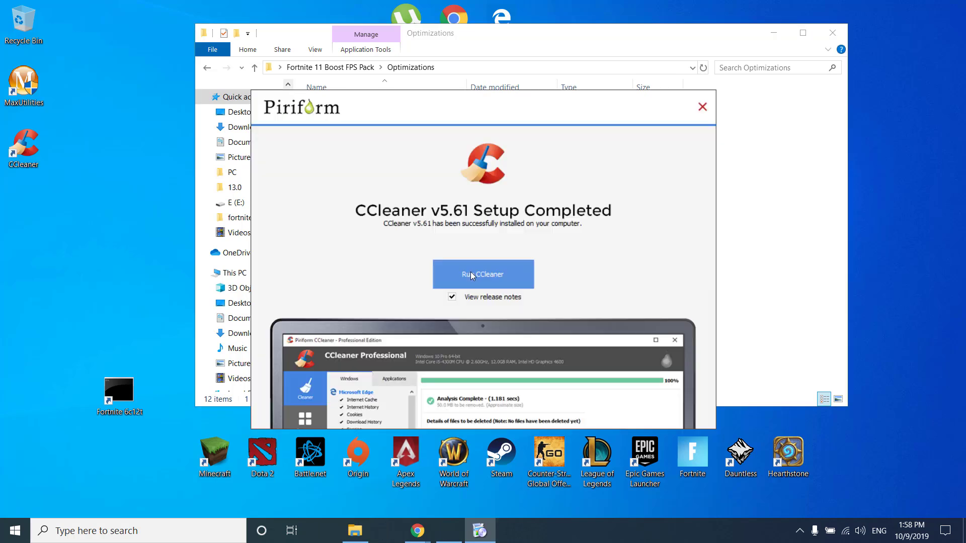
left_click(472, 274)
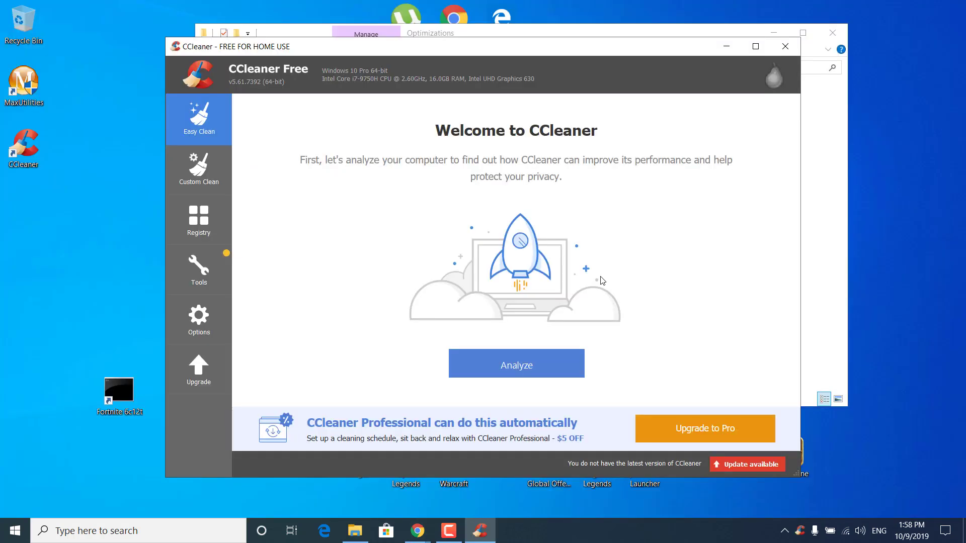
Scan the registry for issues in CCleaner, fix all selected issues without a registry backup, and close CCleaner.
left_click(204, 221)
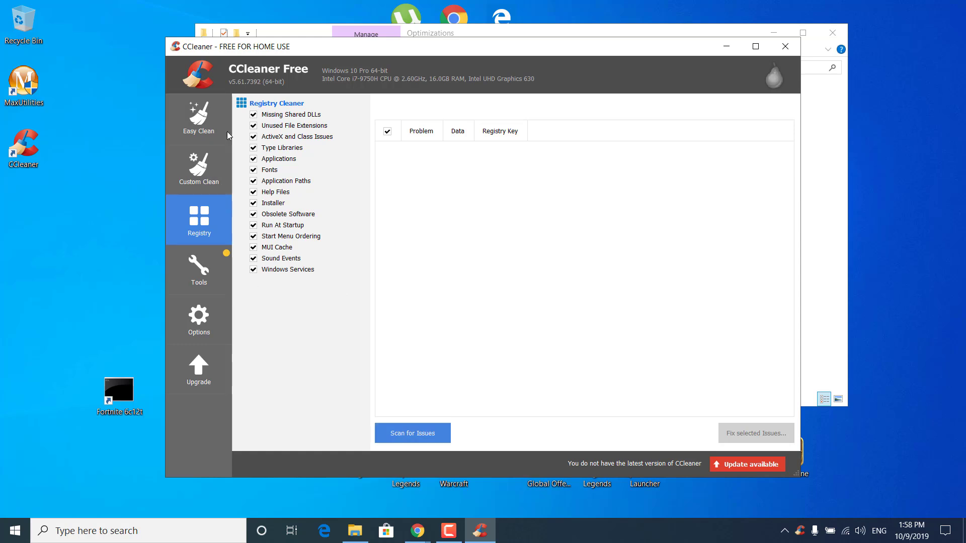
left_click(407, 439)
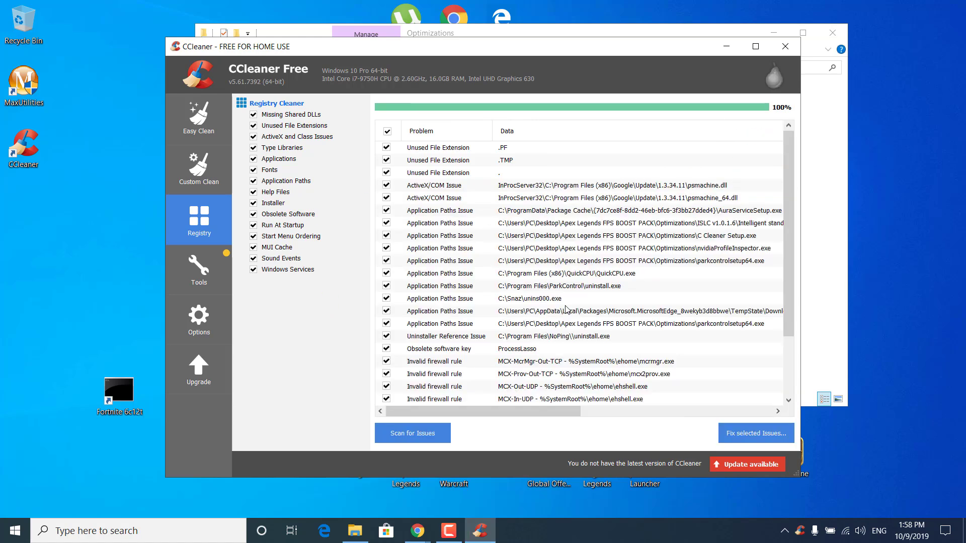
left_click(736, 440)
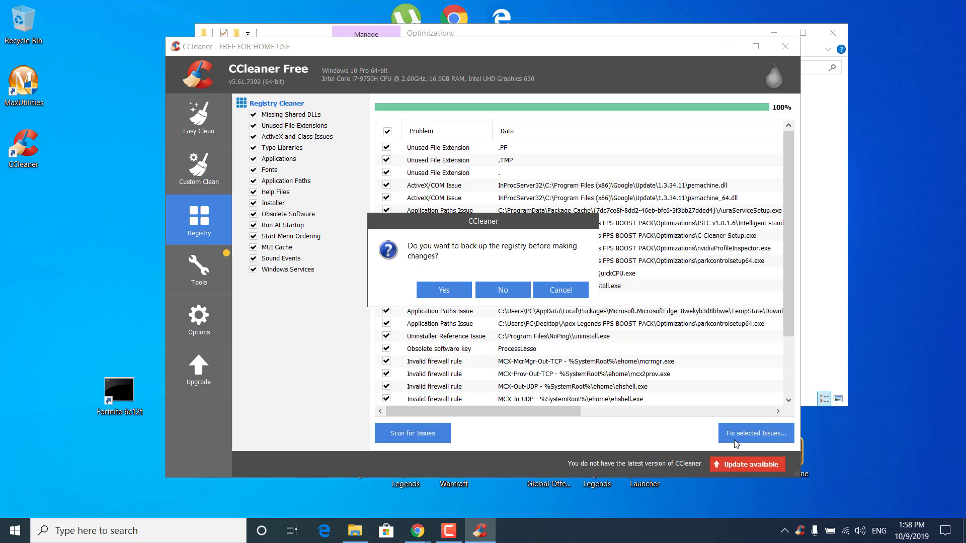
left_click(491, 292)
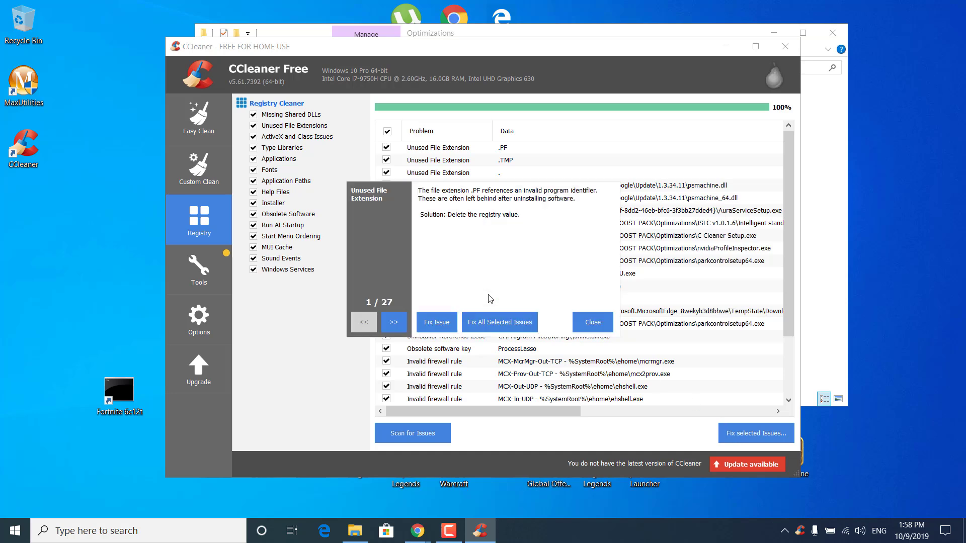
left_click(486, 325)
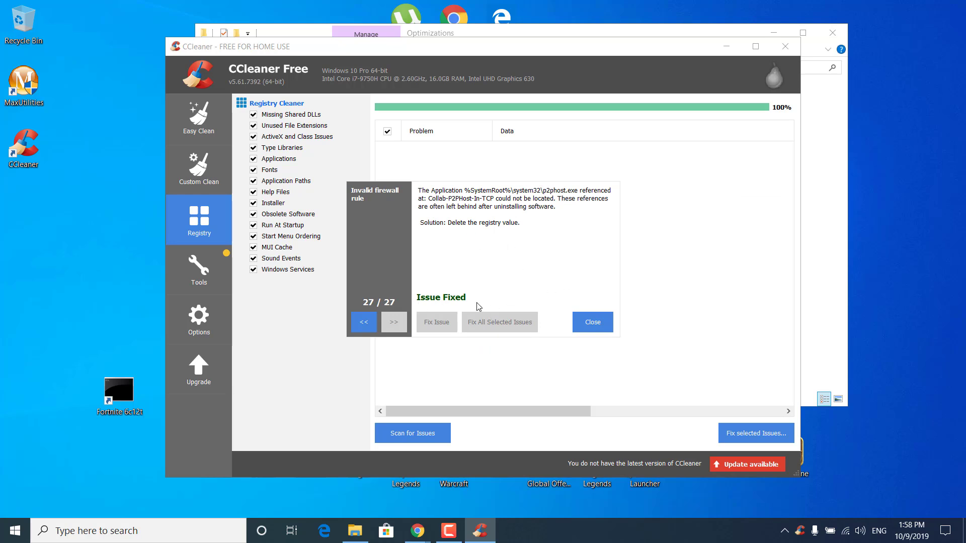
left_click(598, 326)
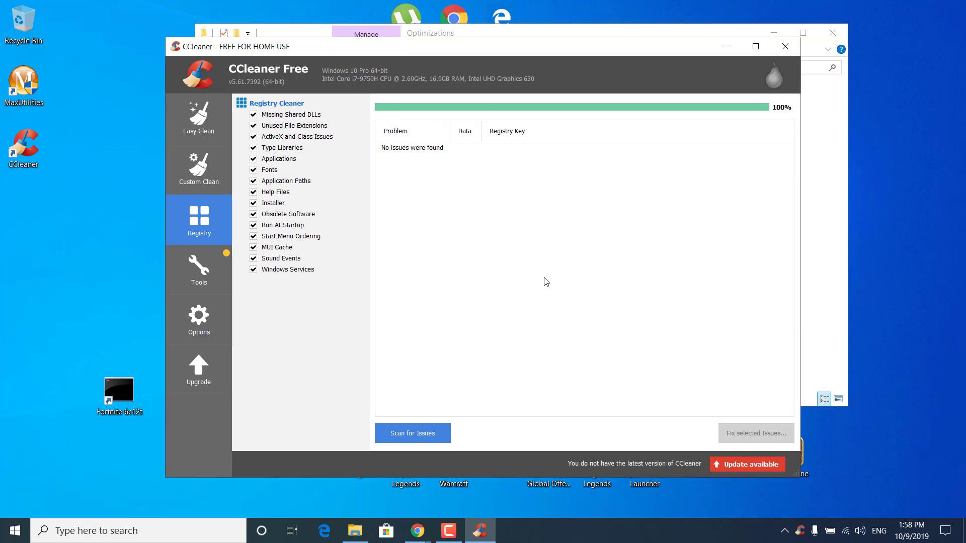
left_click(793, 49)
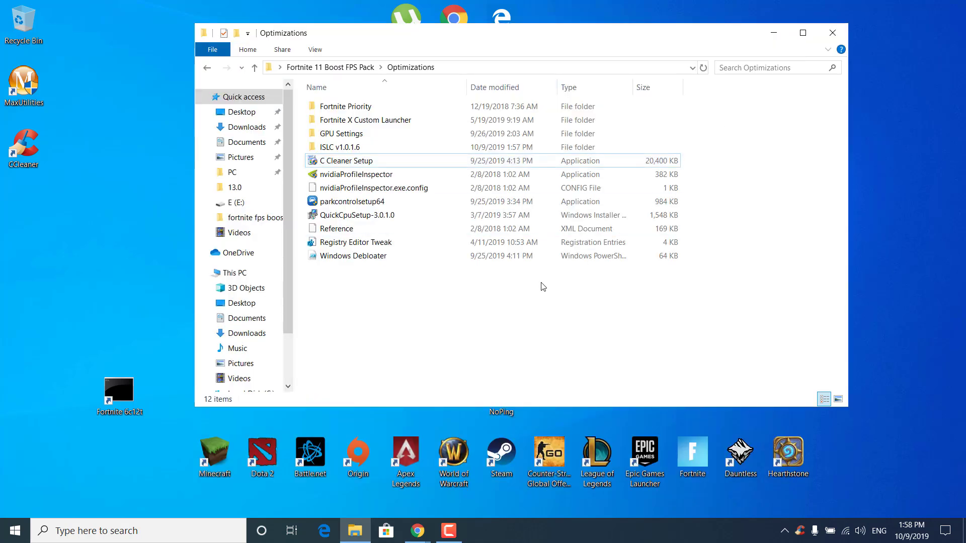
Open nvidiaProfileInspector from the Optimizations folder, maximize it and load the Fortnite profile.
double_click(441, 176)
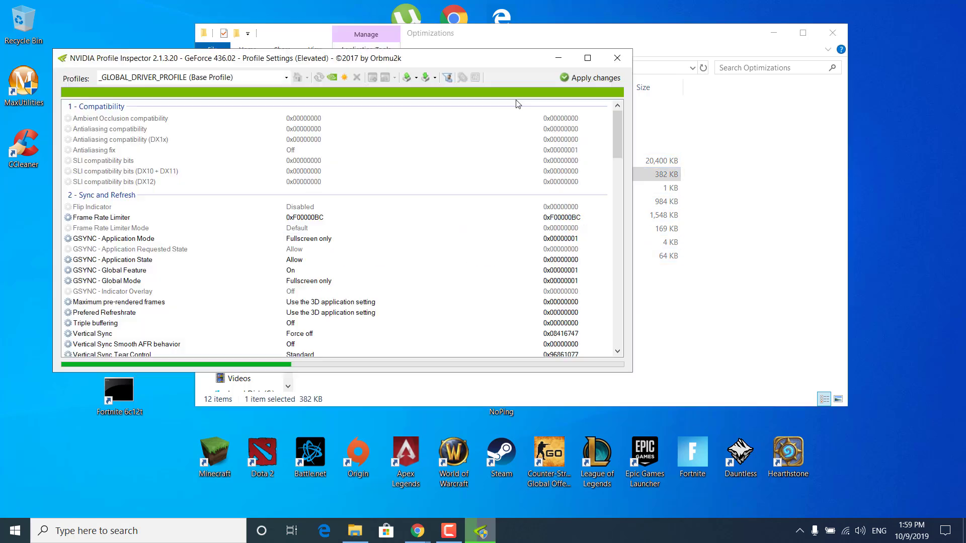
left_click(588, 58)
left_click(204, 26)
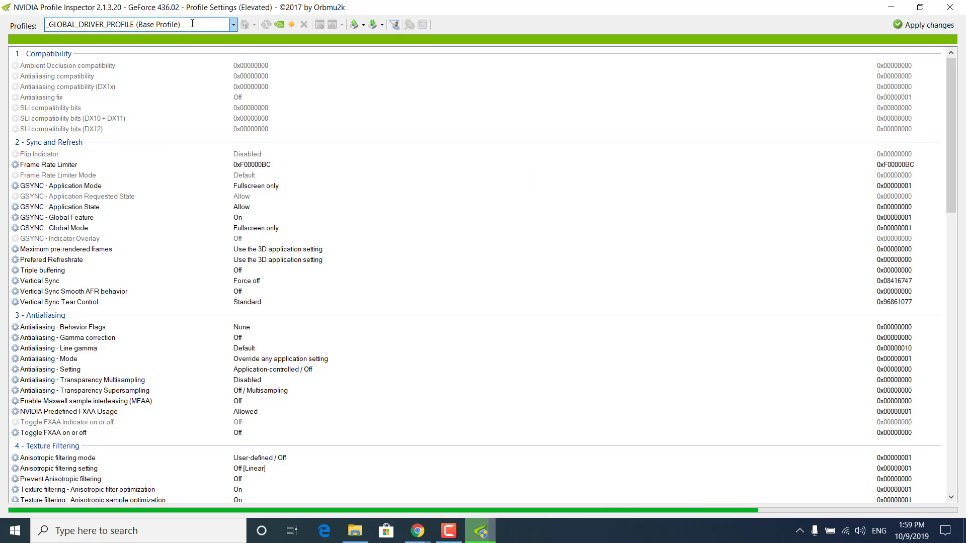
type("f")
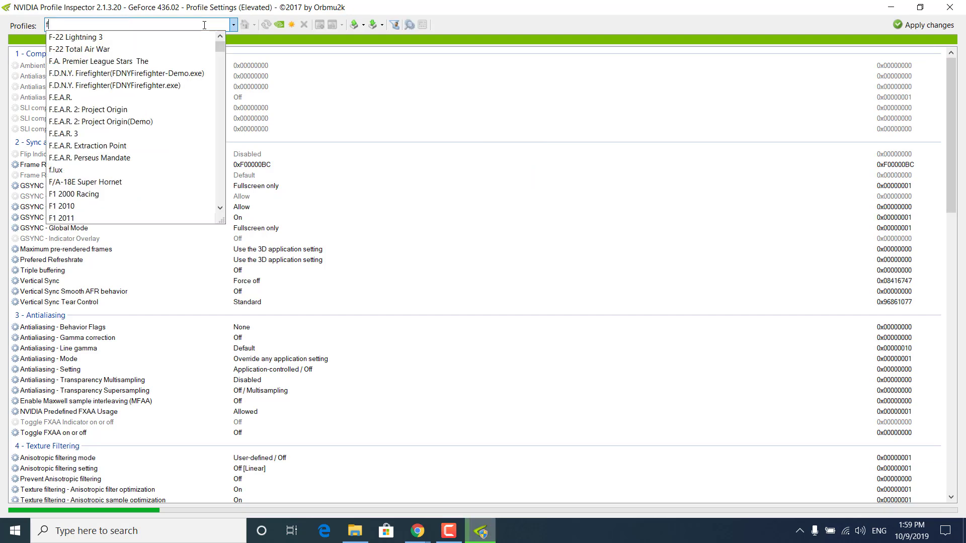
type("ortnit")
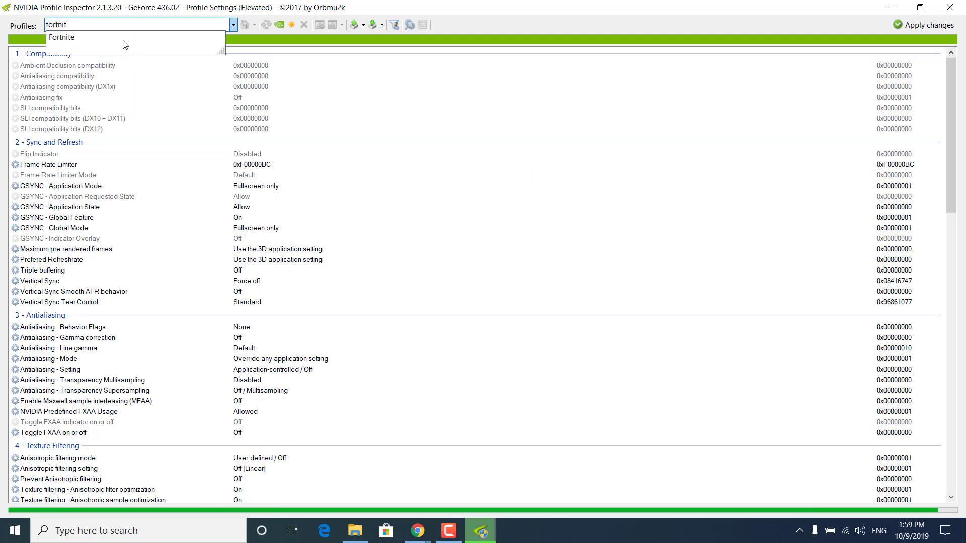
left_click(84, 39)
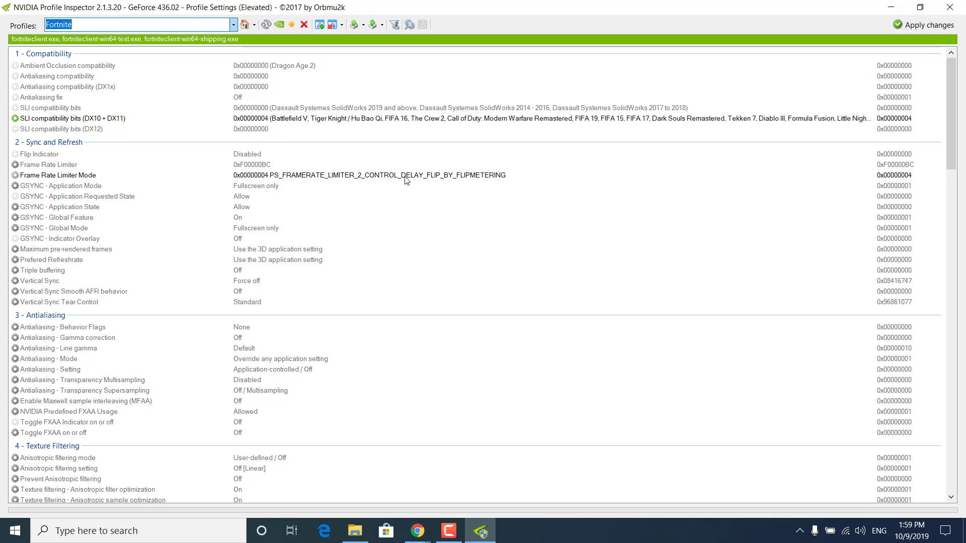
Set the Fortnite profile's Frame Rate Limiter Mode to 0x00000004 PS_FRAMERATE_LIMITER_2_CONTROL_DELAY_FLIP_BY_FLIPMETERING.
left_click(698, 180)
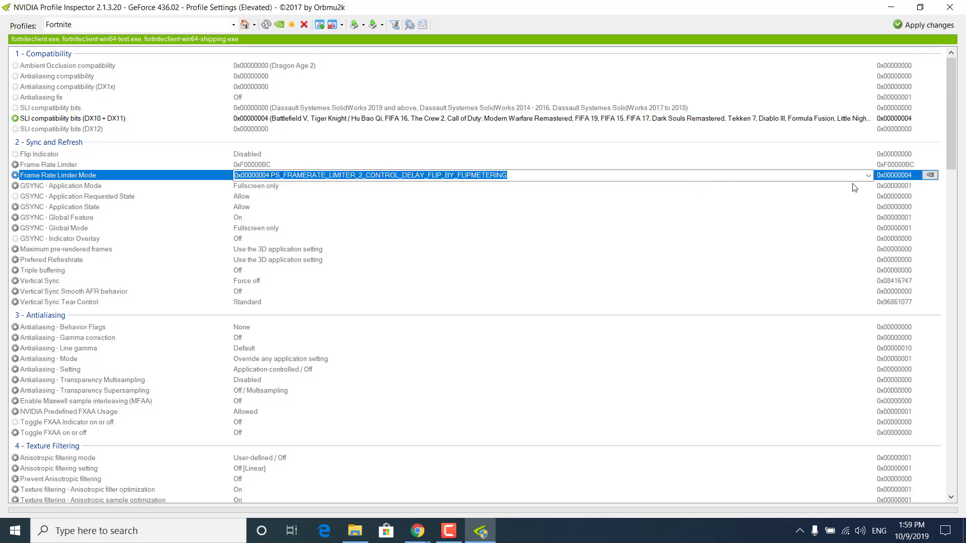
left_click(869, 176)
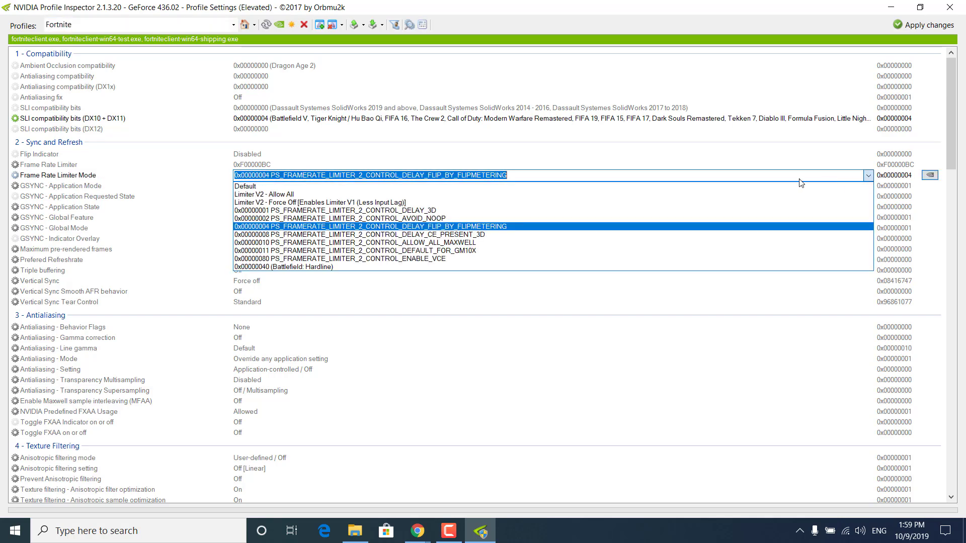
left_click(466, 227)
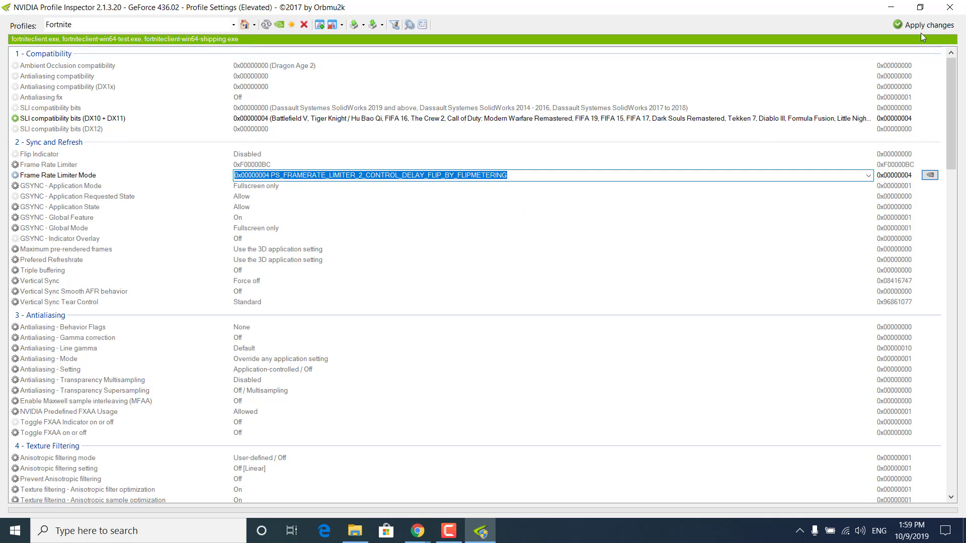
key("Return")
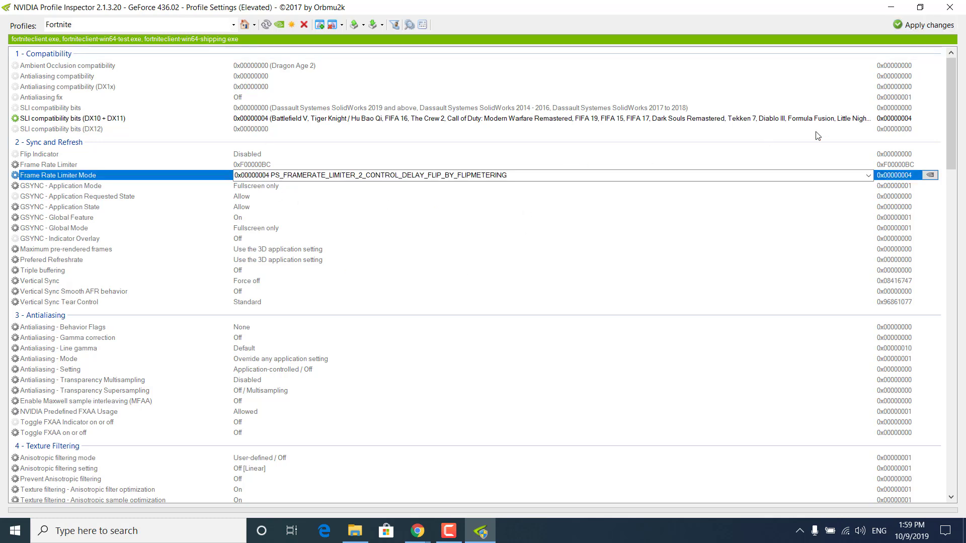
Close NVIDIA Profile Inspector and install ParkControl from parkcontrolsetup64 in the Optimizations folder, accepting the licence agreement.
left_click(955, 8)
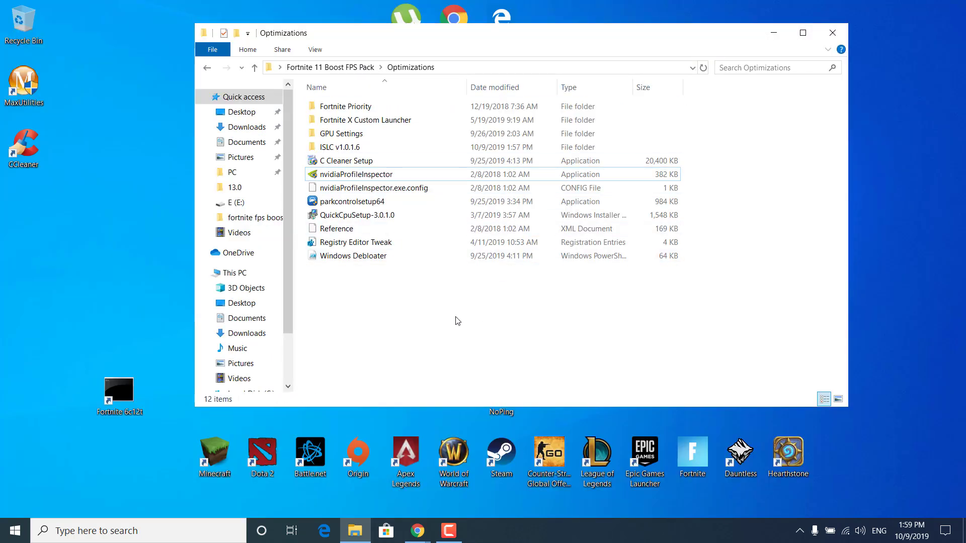
left_click(360, 203)
double_click(360, 203)
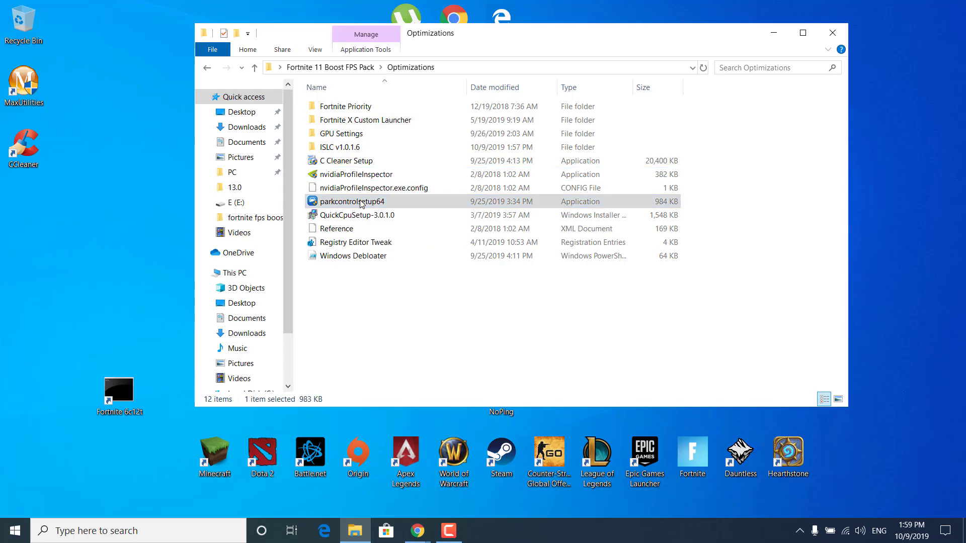
left_click(480, 297)
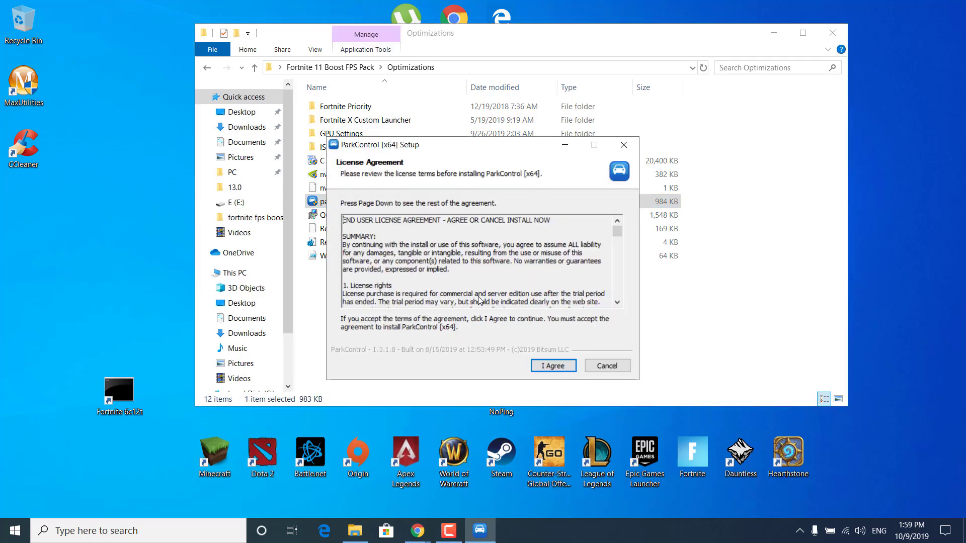
left_click(539, 366)
left_click(544, 365)
left_click(544, 365)
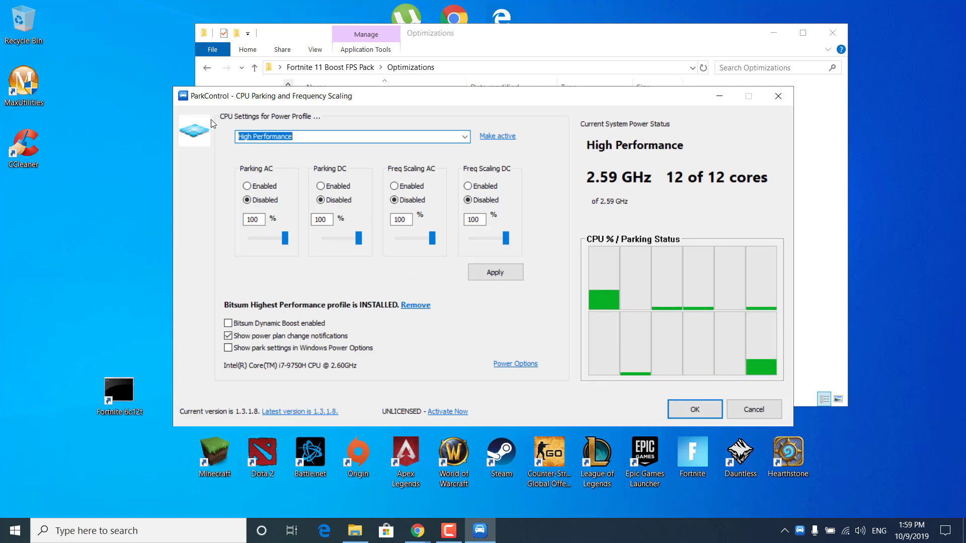
Apply ParkControl's CPU settings for the Bitsum Highest Performance power profile and close ParkControl.
left_click(465, 136)
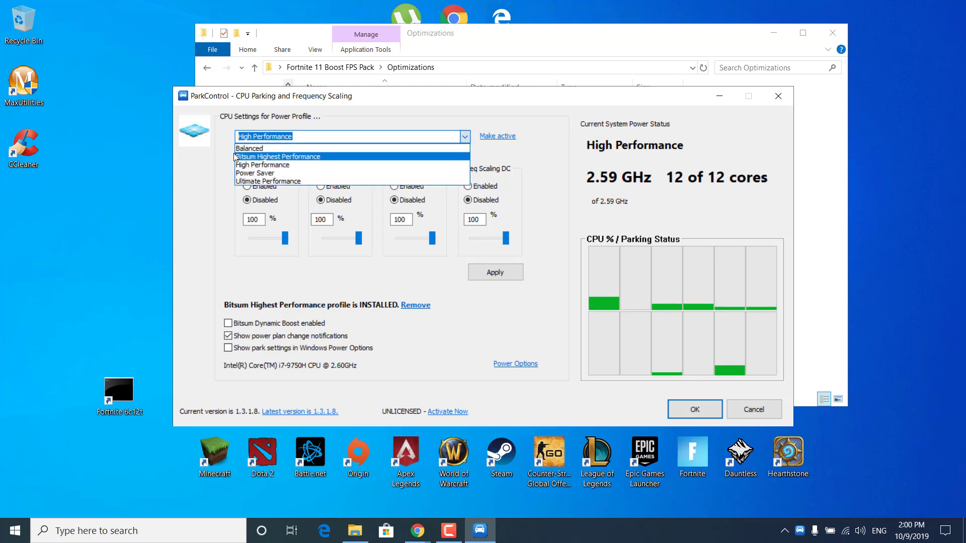
left_click(260, 157)
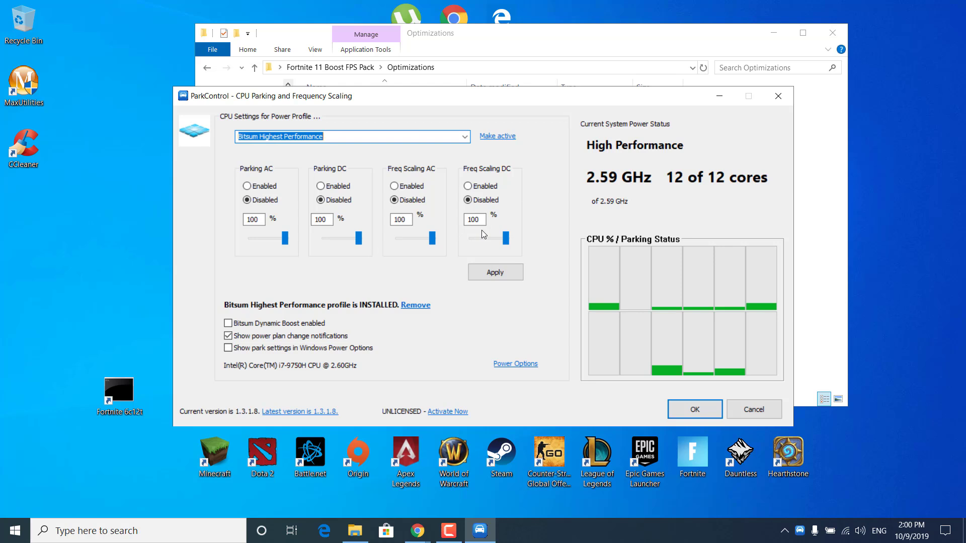
left_click(512, 276)
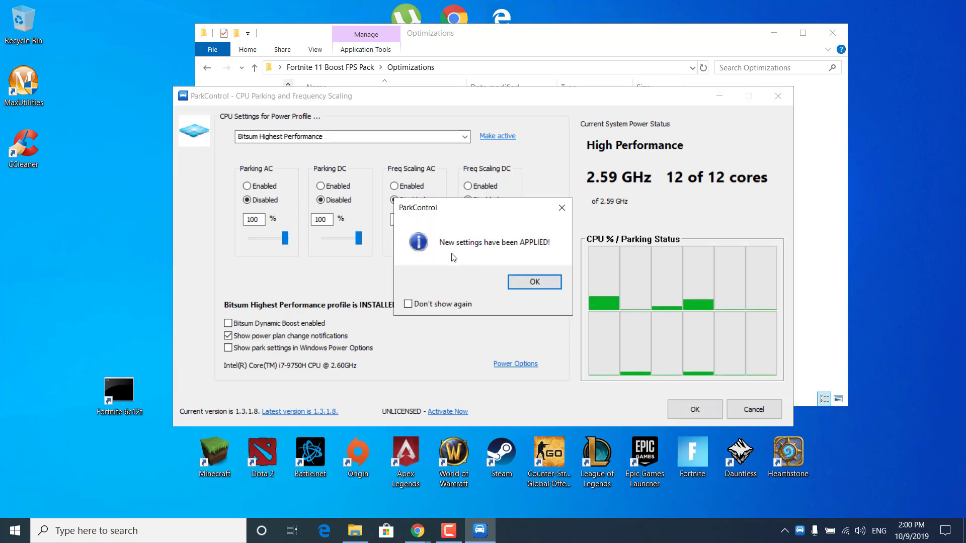
left_click(522, 281)
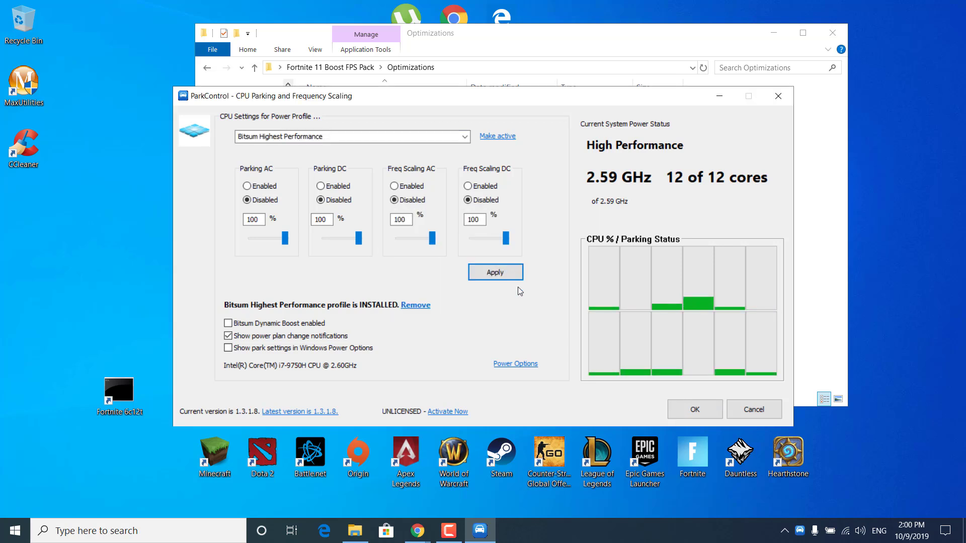
left_click(702, 413)
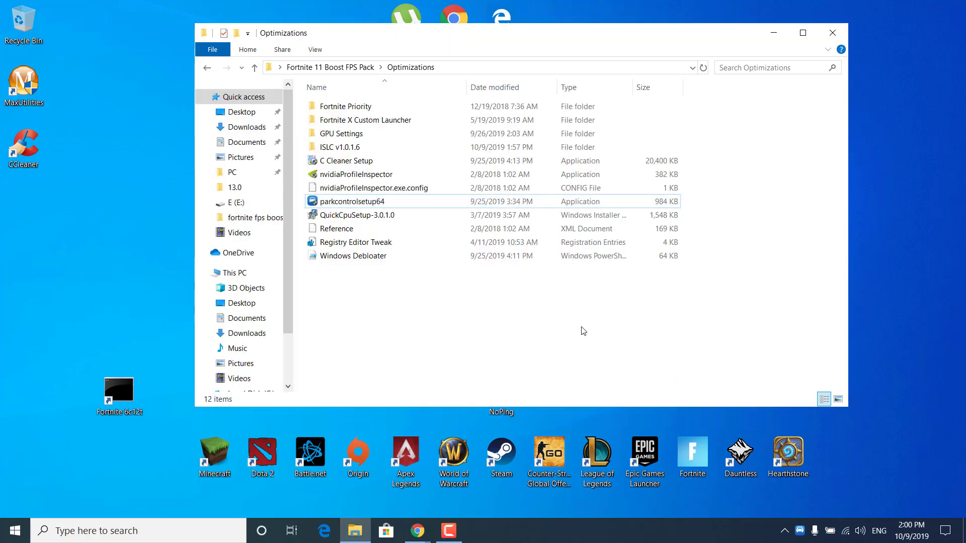
Start the Quick CPU installation from QuickCpuSetup-3.0.1.0, accepting the licence terms and the default options.
double_click(352, 220)
left_click(549, 363)
left_click(449, 335)
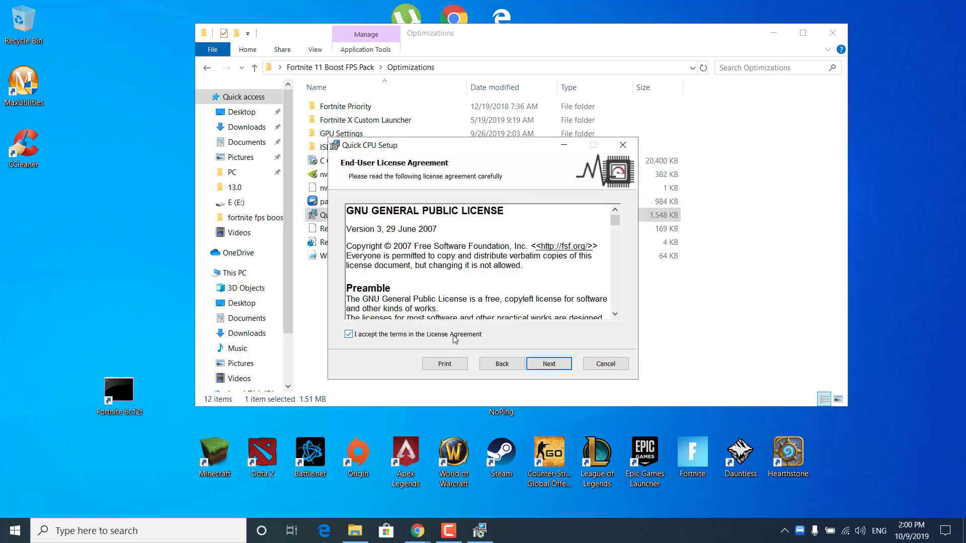
left_click(546, 363)
left_click(548, 364)
left_click(548, 362)
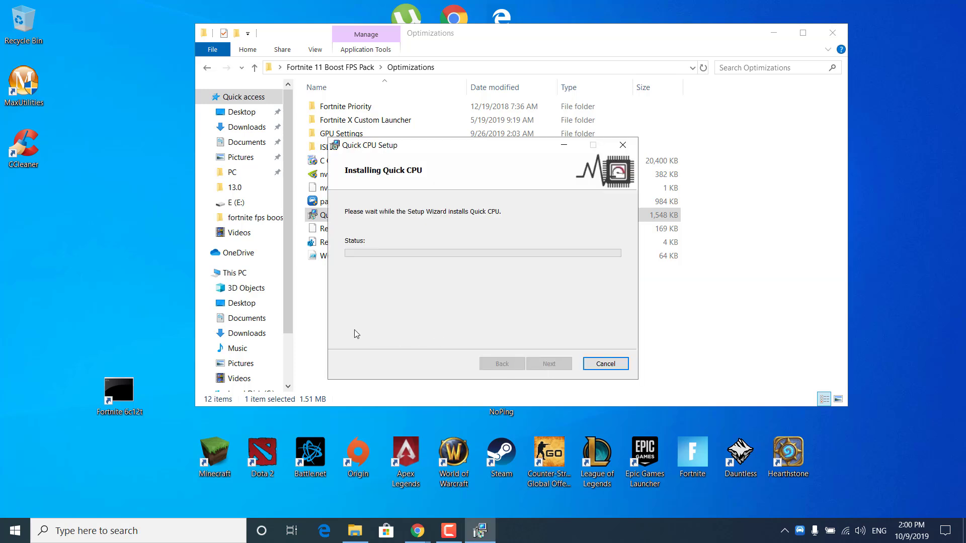
Move the Fortnite 6c12t desktop shortcut beside Minecraft and put the CCleaner shortcut in the Recycle Bin.
left_click_drag(120, 394, 167, 454)
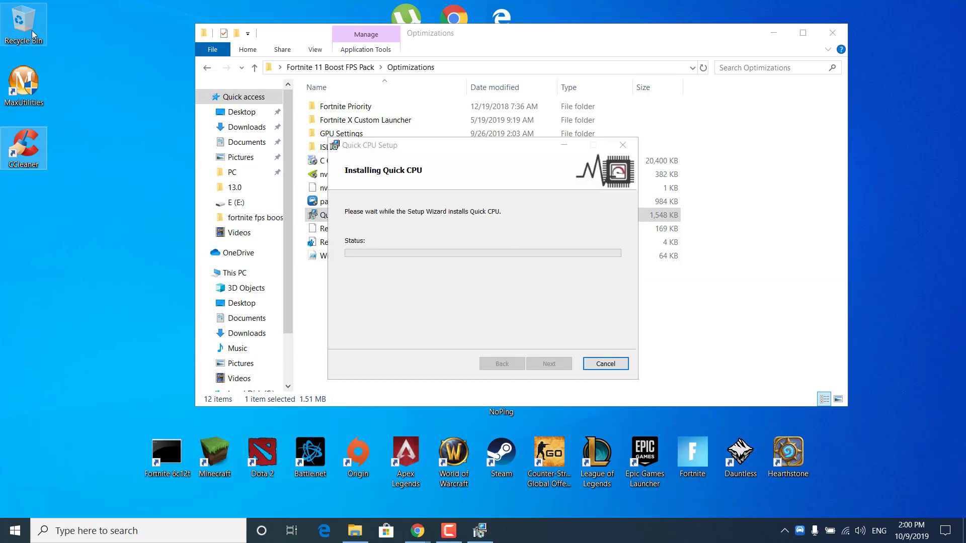
left_click_drag(23, 146, 32, 33)
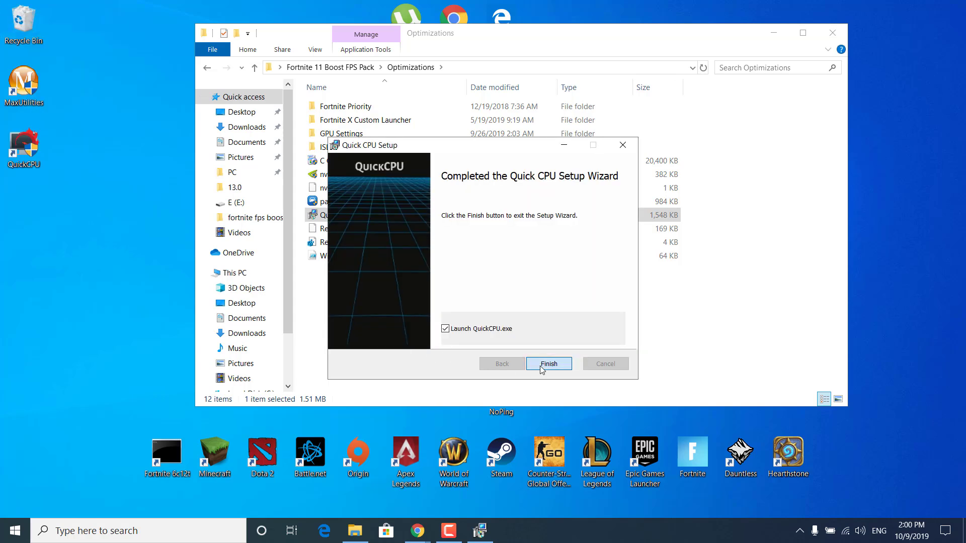
Finish the setup by launching Quick CPU, and apply the Bitsum Highest Performance power plan with the turbo boost index at 100%.
left_click(541, 369)
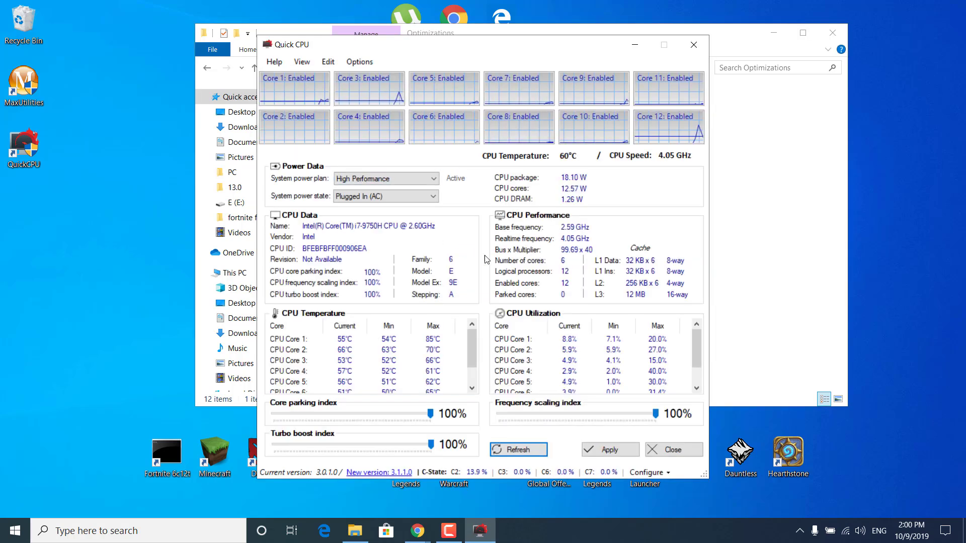
left_click(344, 182)
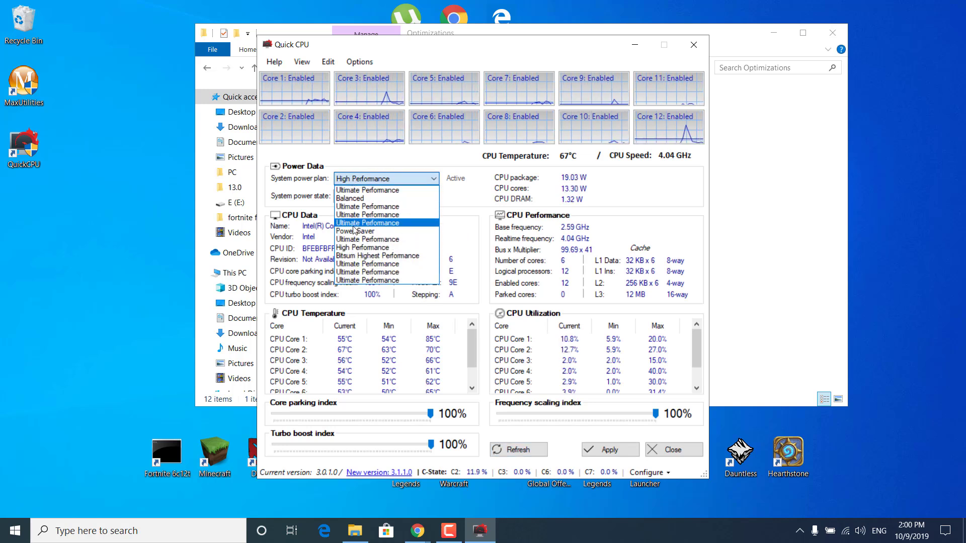
left_click(355, 256)
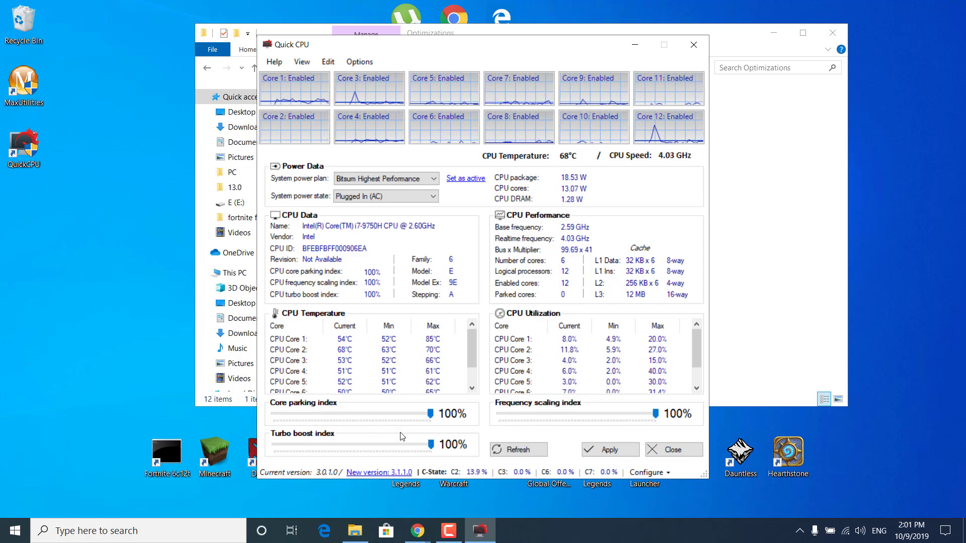
left_click_drag(431, 444, 434, 446)
left_click(614, 443)
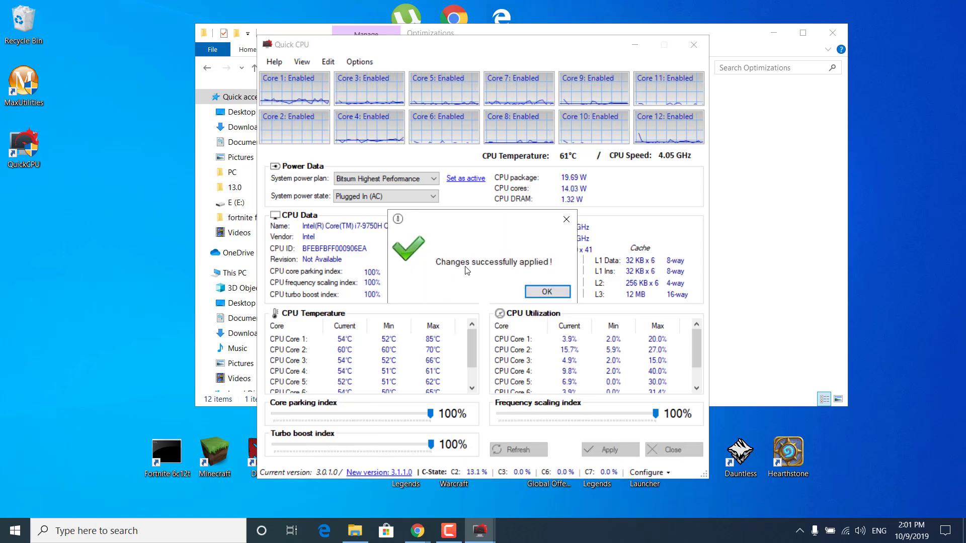
left_click(536, 291)
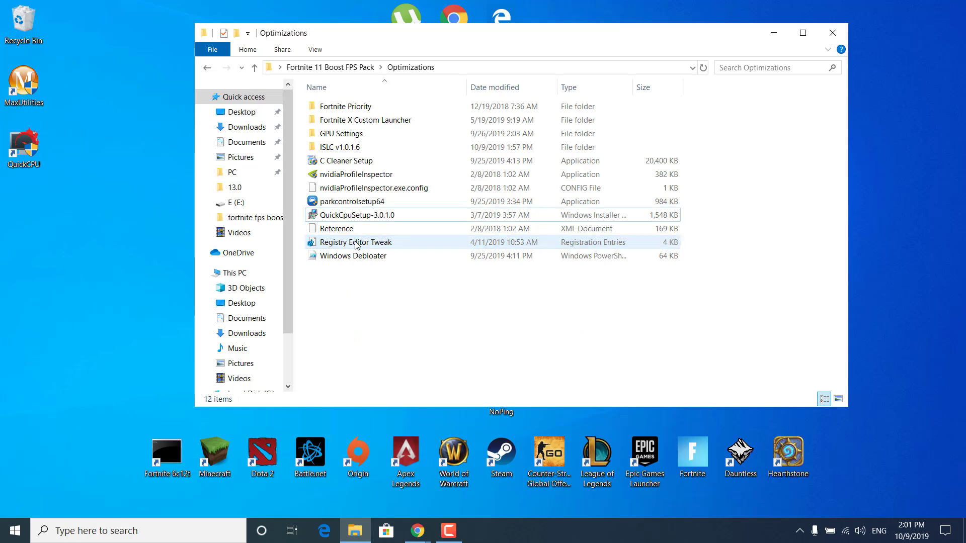
Merge the Registry Editor Tweak file from the Optimizations folder into the registry.
double_click(356, 244)
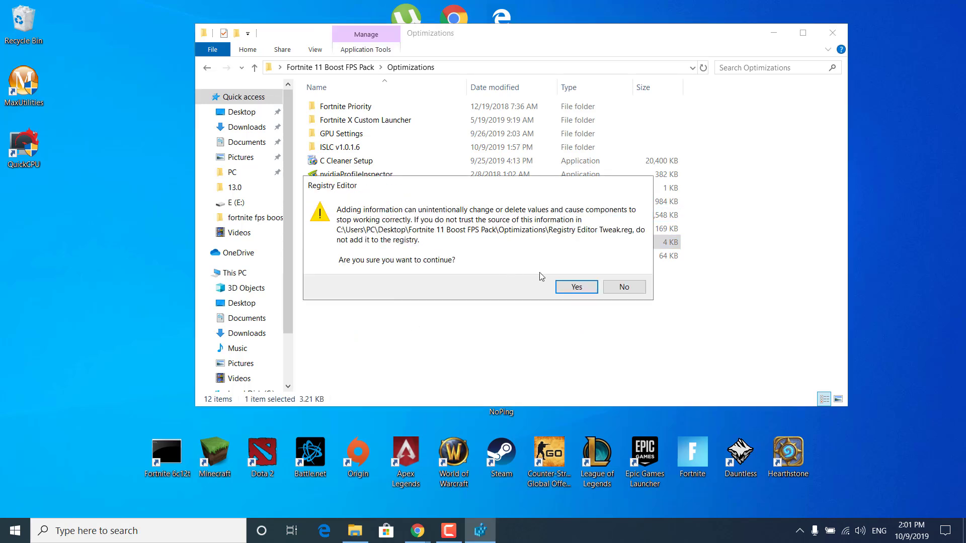
left_click(572, 287)
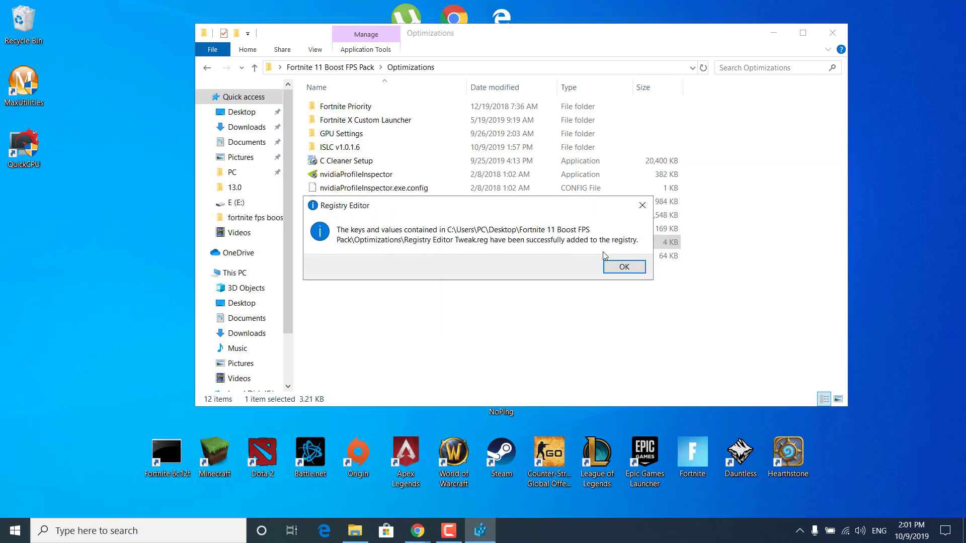
left_click(621, 267)
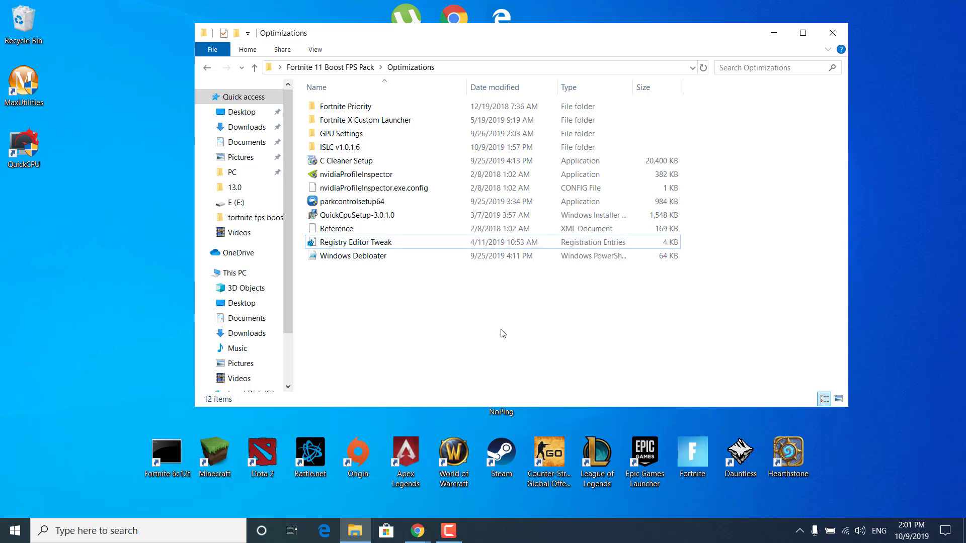
right_click(370, 258)
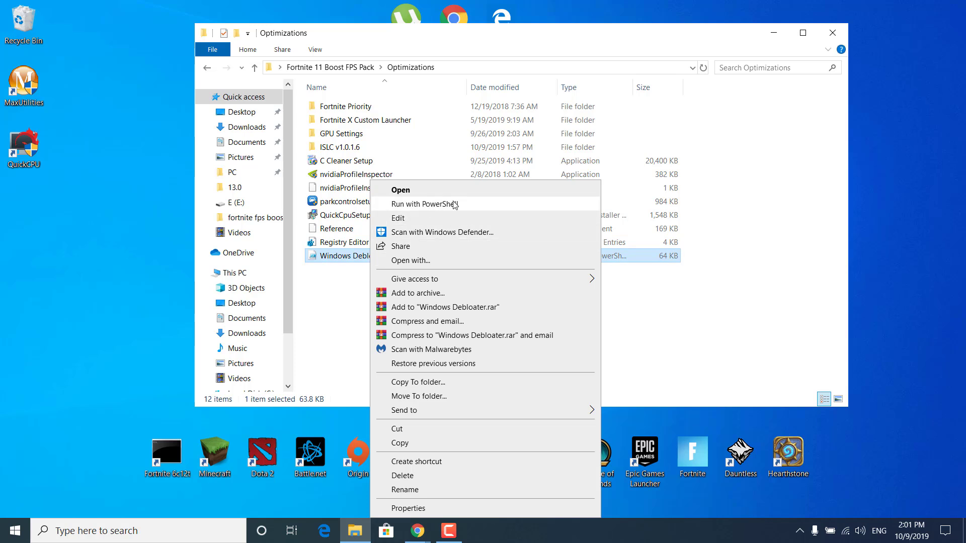
left_click(425, 261)
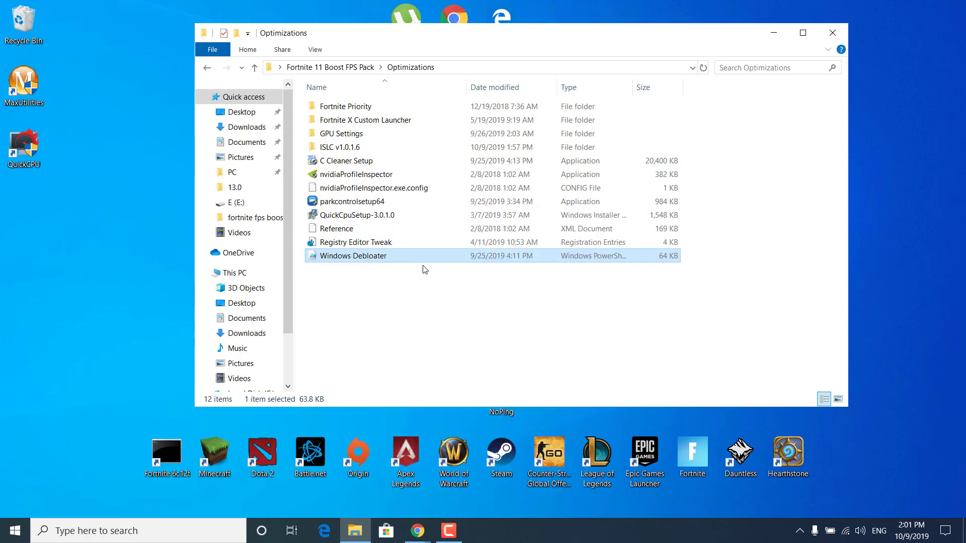
left_click(406, 300)
scroll(480, 282, "down", 5)
left_click(610, 287)
Run the Windows Debloater script from the Optimizations folder with PowerShell.
right_click(478, 257)
key("Up")
key("Up")
key("Up")
key("Up")
key("Return")
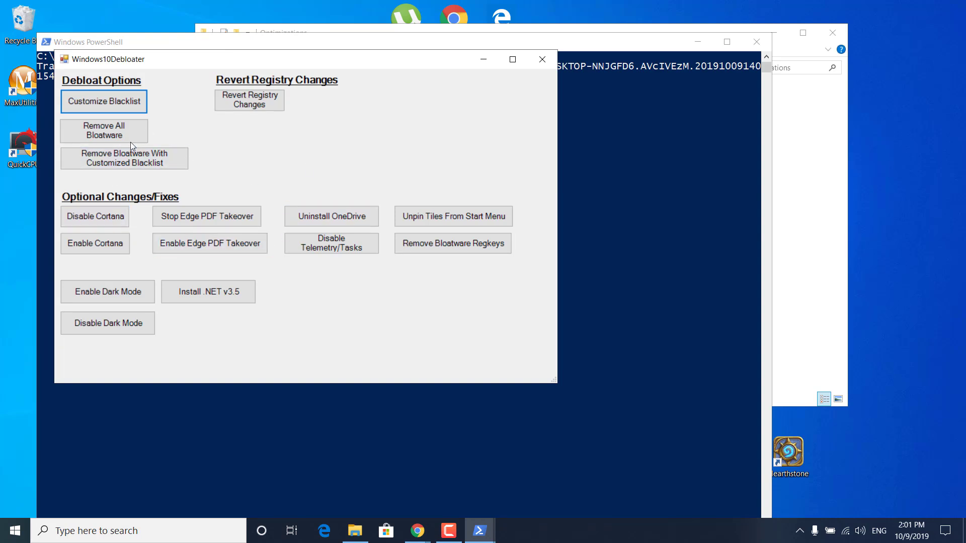
Remove all bloatware with Windows10Debloater, let its tasks finish and close the PowerShell window.
left_click(113, 139)
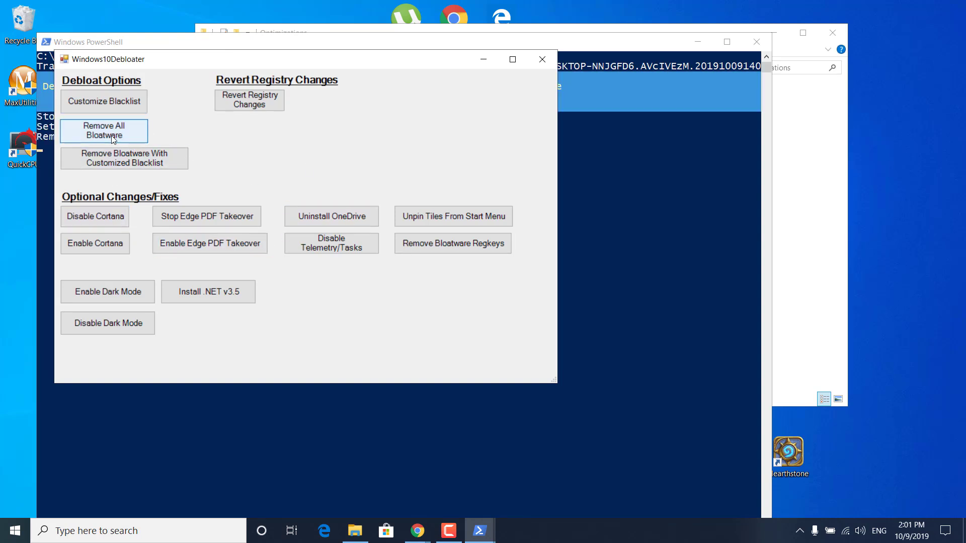
left_click(569, 204)
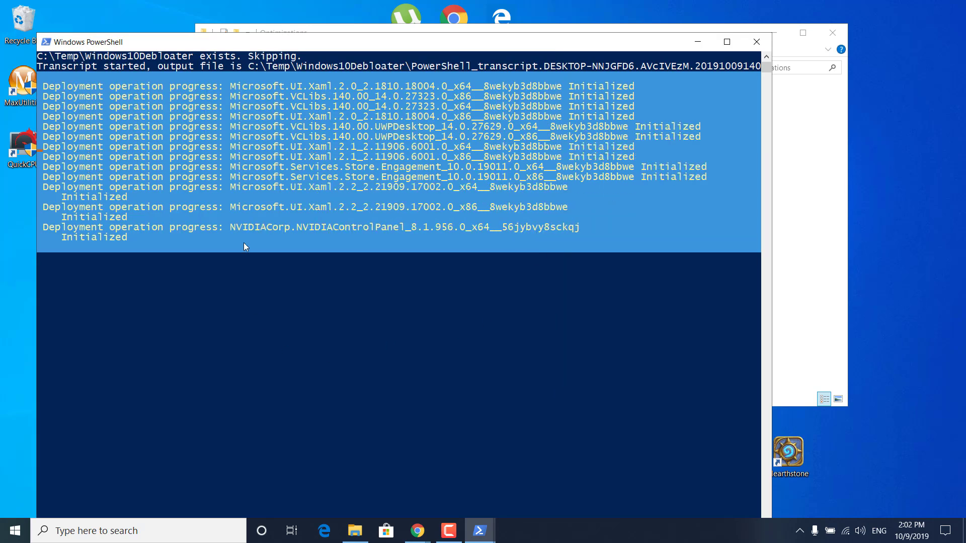
left_click_drag(308, 42, 316, 16)
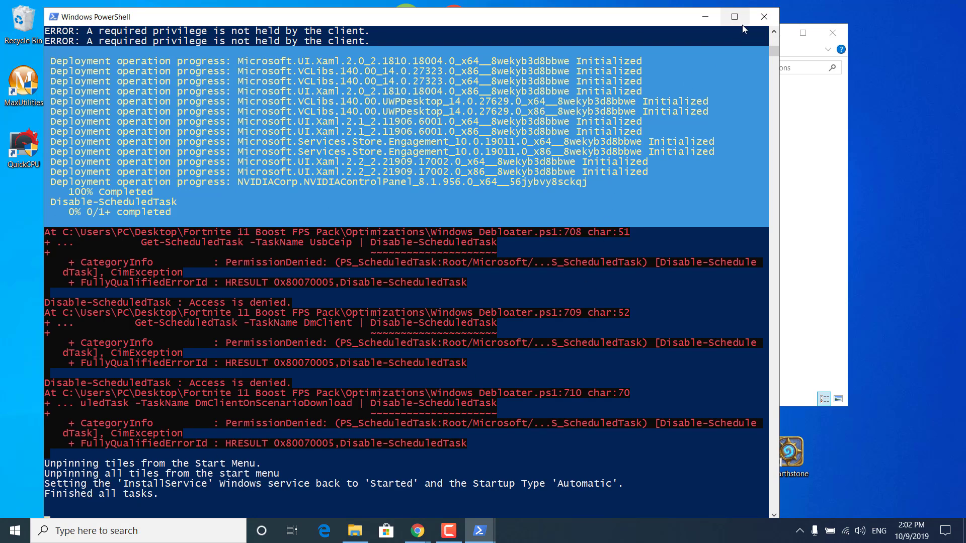
left_click(754, 18)
left_click(501, 331)
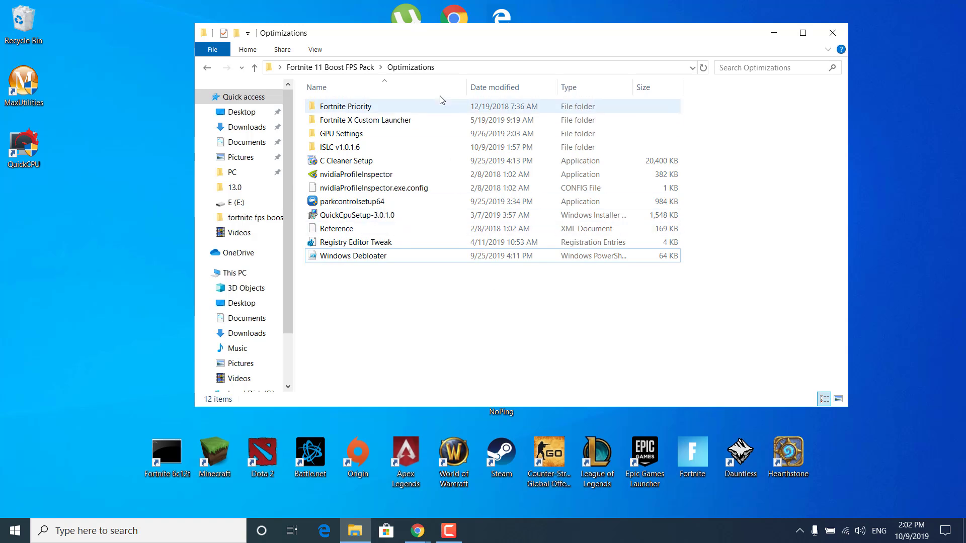
Open the Ultimate Performance Mode text file from the Fortnite 11 Boost FPS Pack folder and run Command Prompt as administrator.
left_click(331, 69)
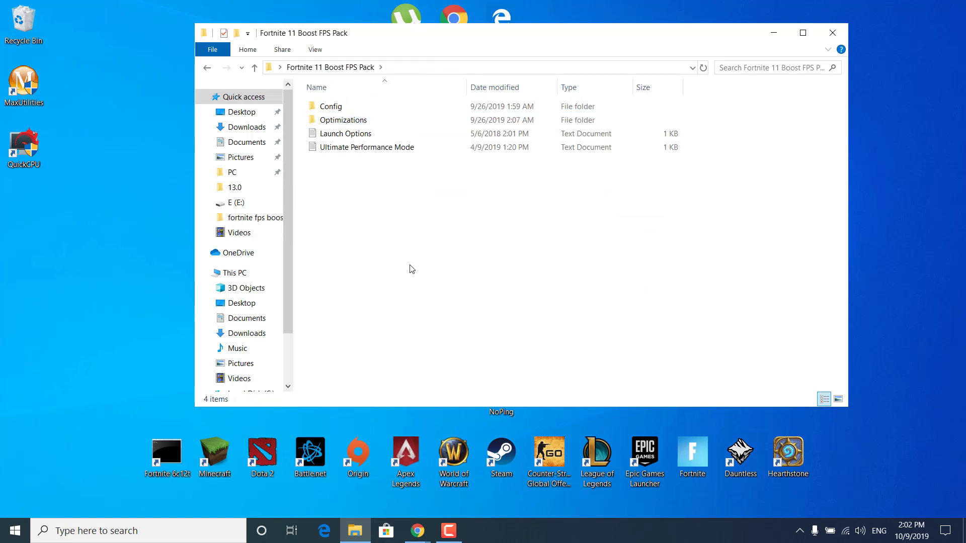
double_click(347, 148)
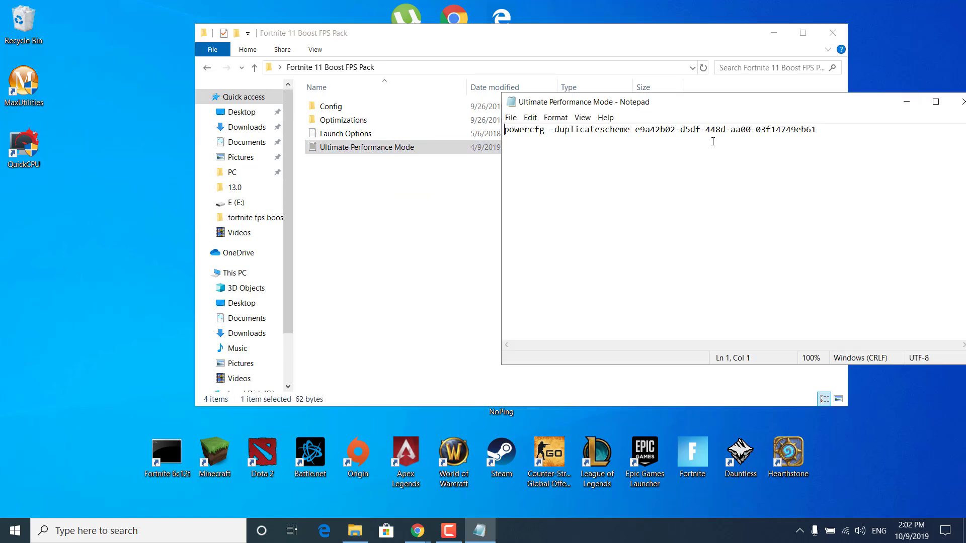
left_click(209, 540)
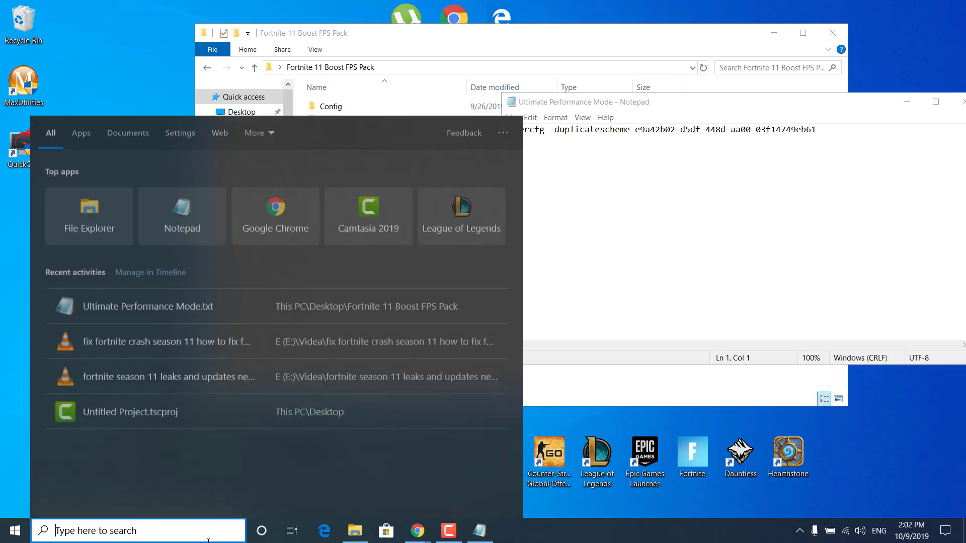
type("cmd")
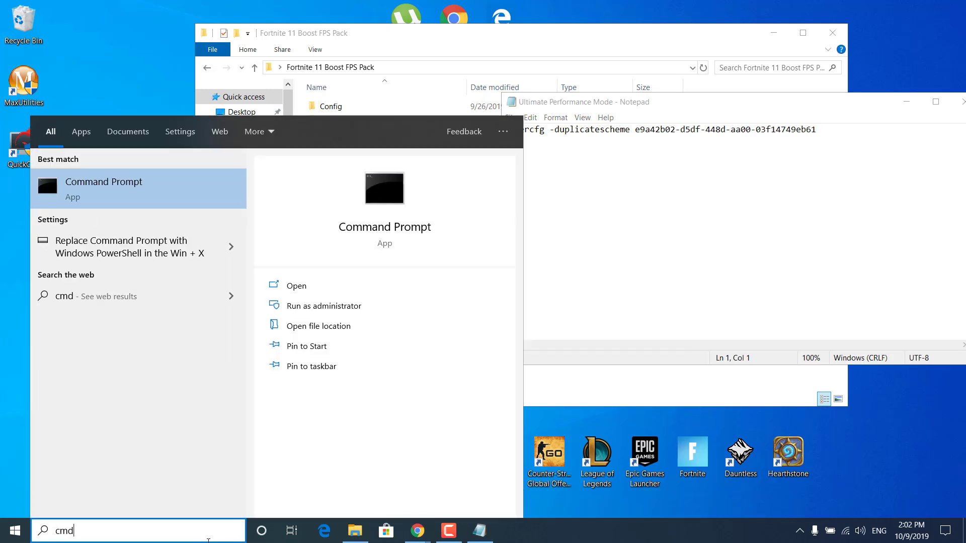
right_click(159, 196)
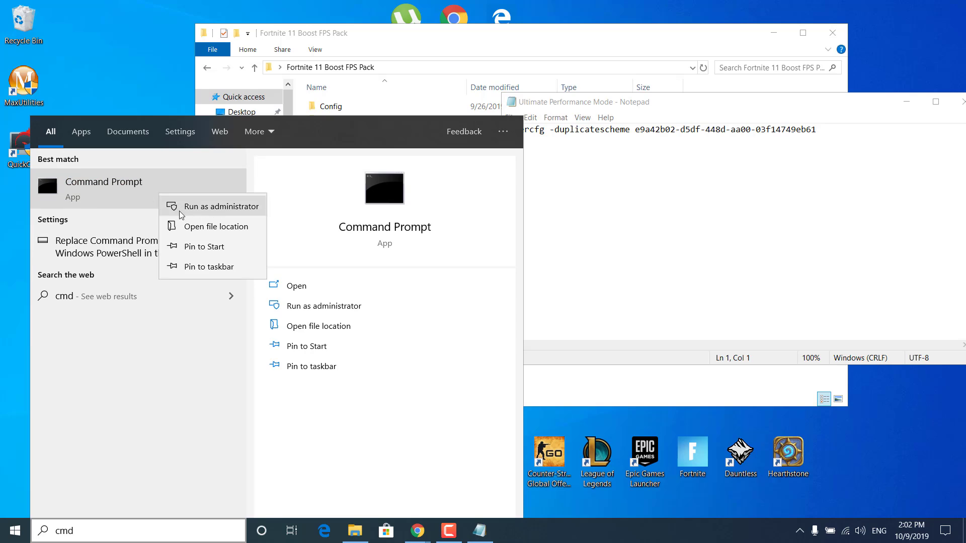
left_click(215, 207)
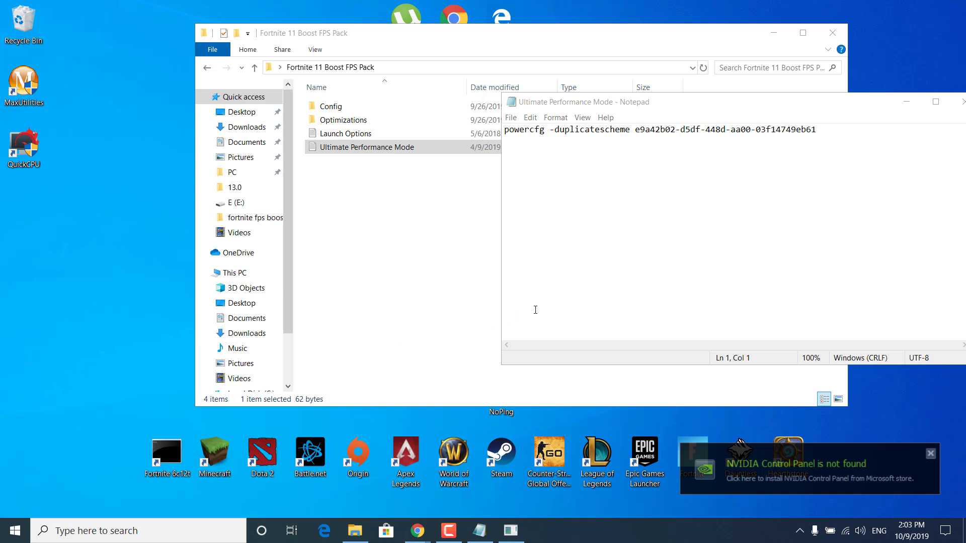
Copy the powercfg -duplicatescheme command from the Ultimate Performance Mode text file, run it in Command Prompt and close the prompt.
left_click(785, 260)
key("ctrl+a")
key("ctrl+c")
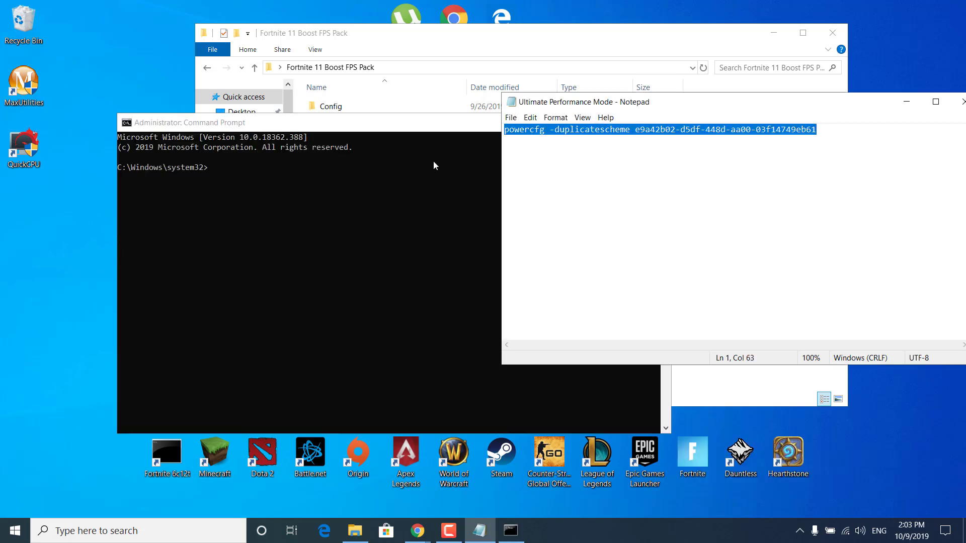
left_click(388, 200)
key("ctrl+v")
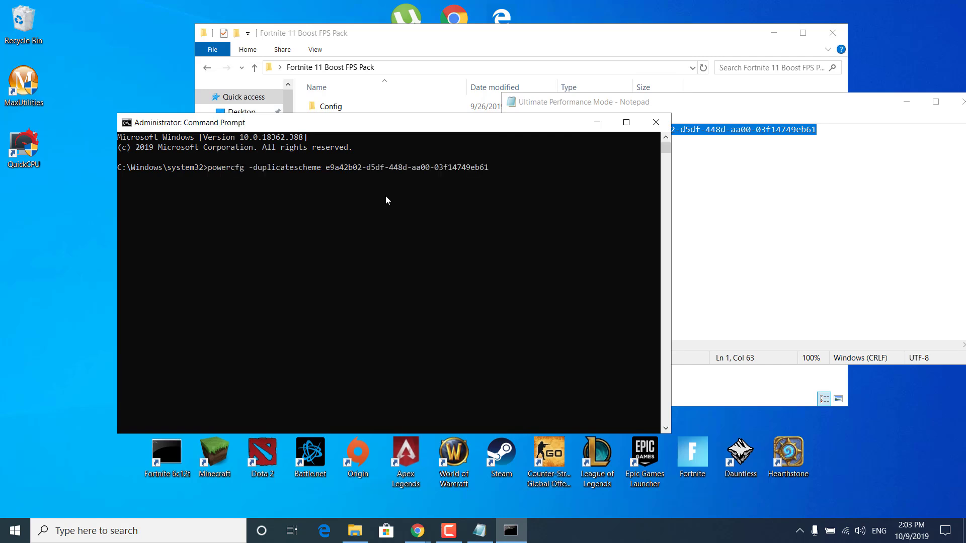
key("Return")
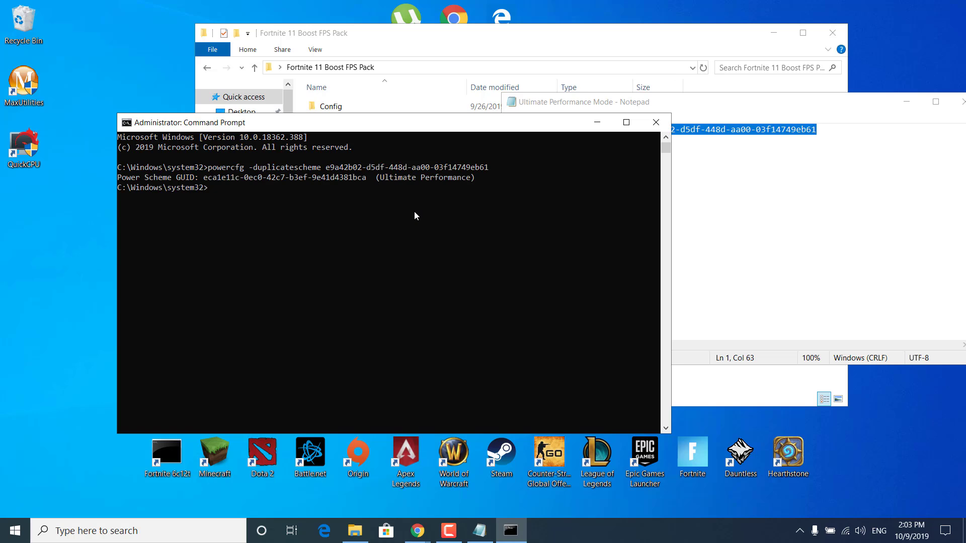
left_click(656, 124)
Find Edit power plan through Windows search, activate the first Ultimate Performance plan in Power Options and close the window.
left_click(123, 533)
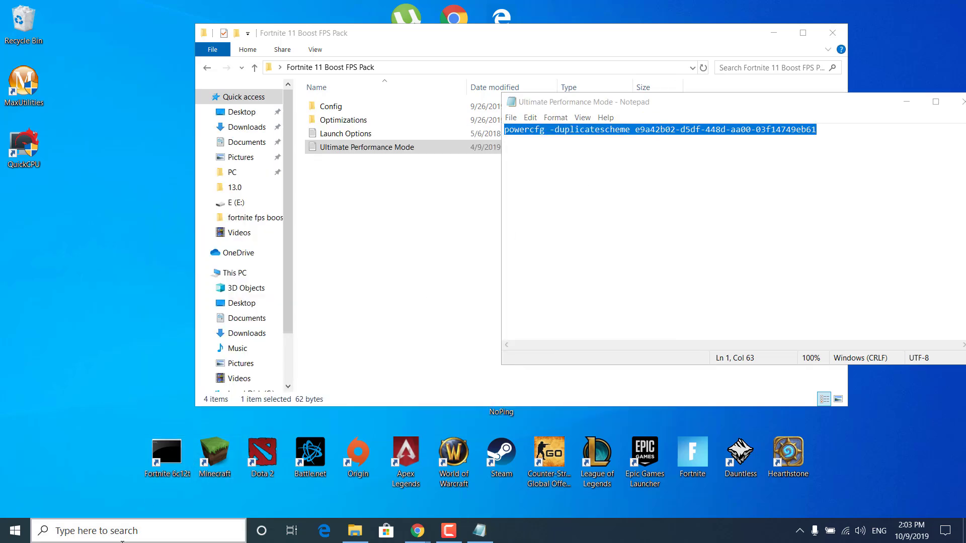
type("edit po")
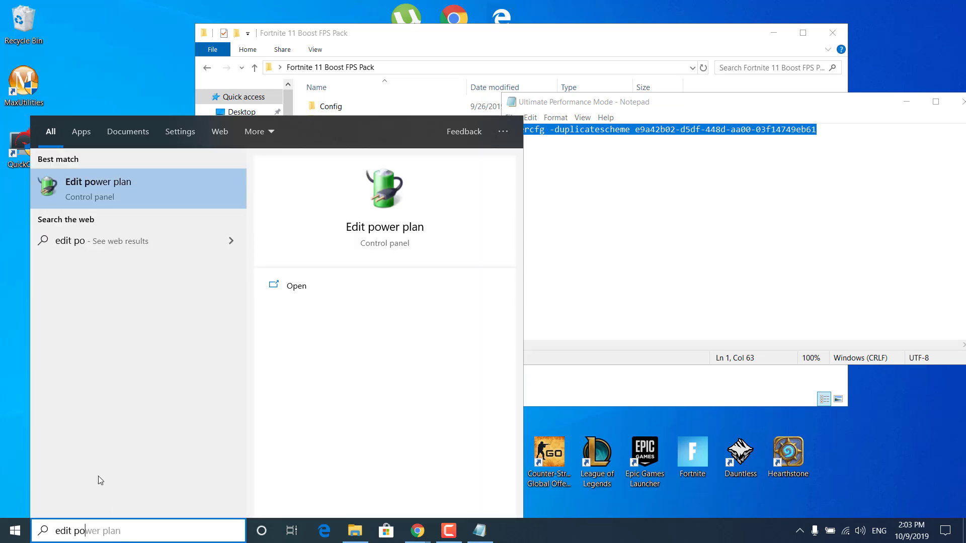
left_click(93, 191)
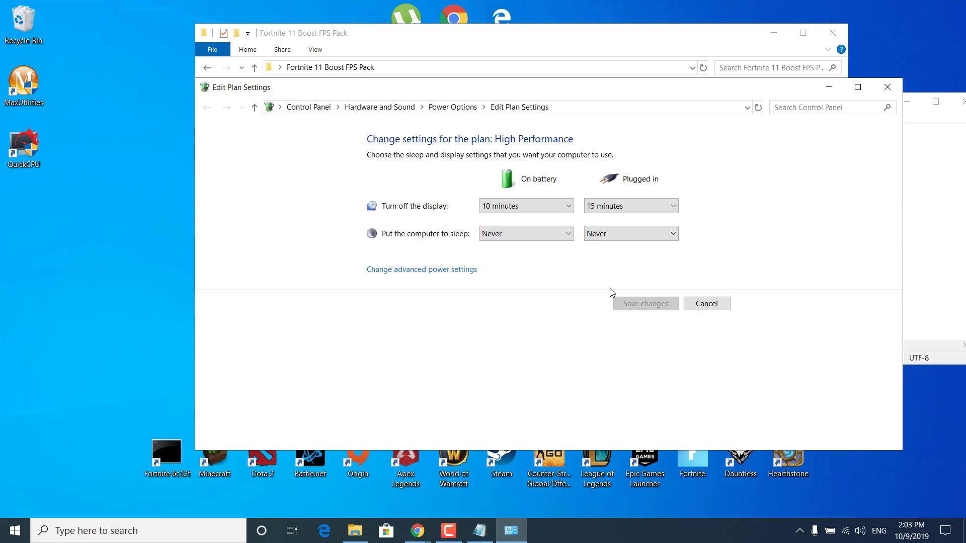
left_click(453, 108)
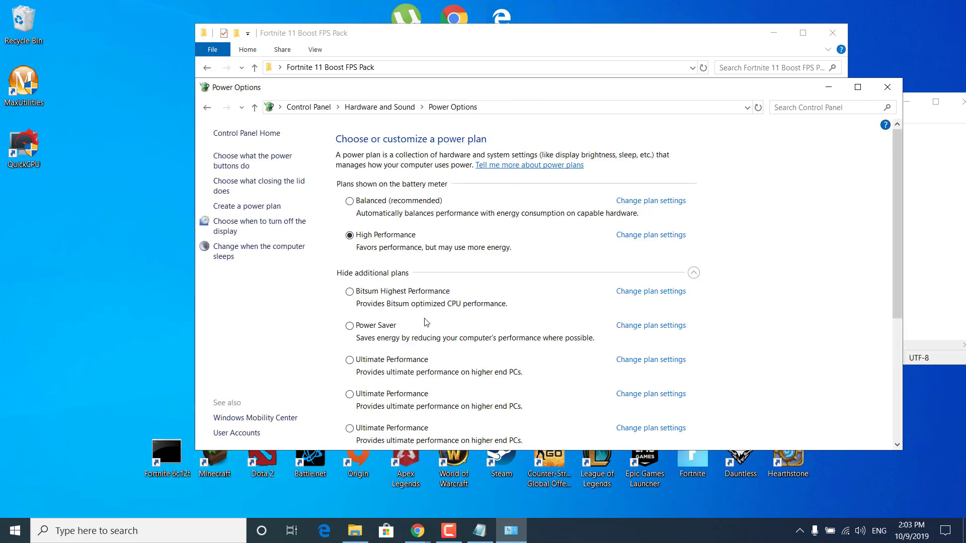
scroll(378, 265, "down", 1)
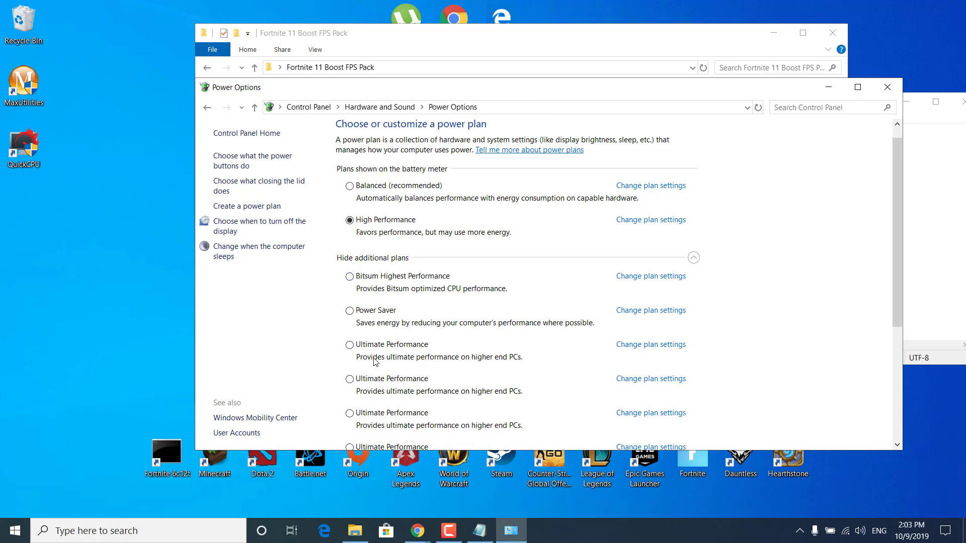
left_click(349, 345)
scroll(384, 292, "down", 2)
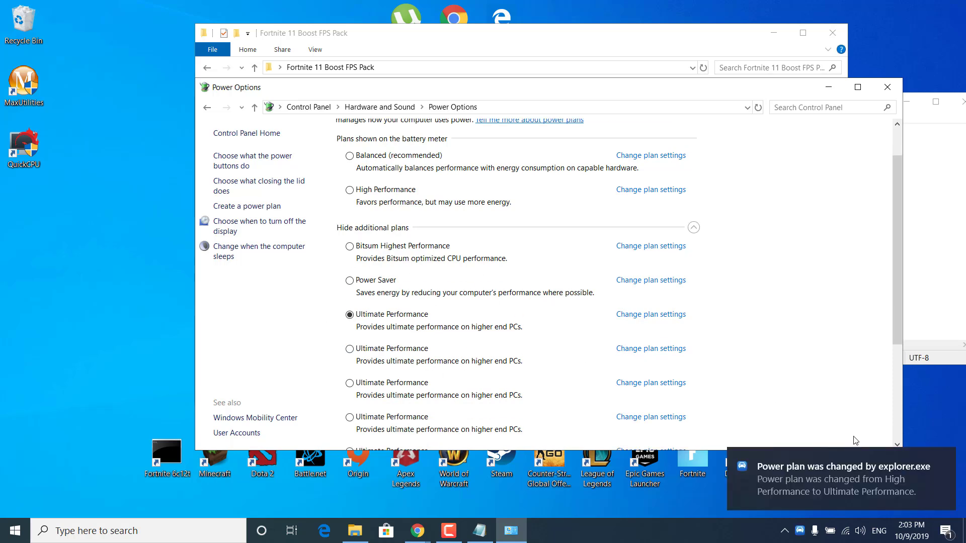
left_click(939, 460)
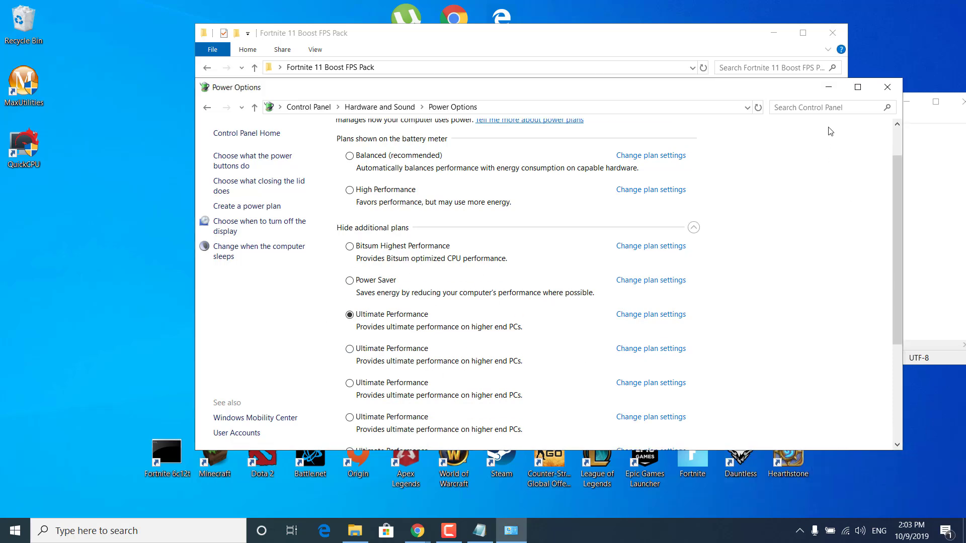
left_click(877, 90)
Move the Ultimate Performance Mode text file fully into view and close it.
left_click_drag(845, 107, 691, 109)
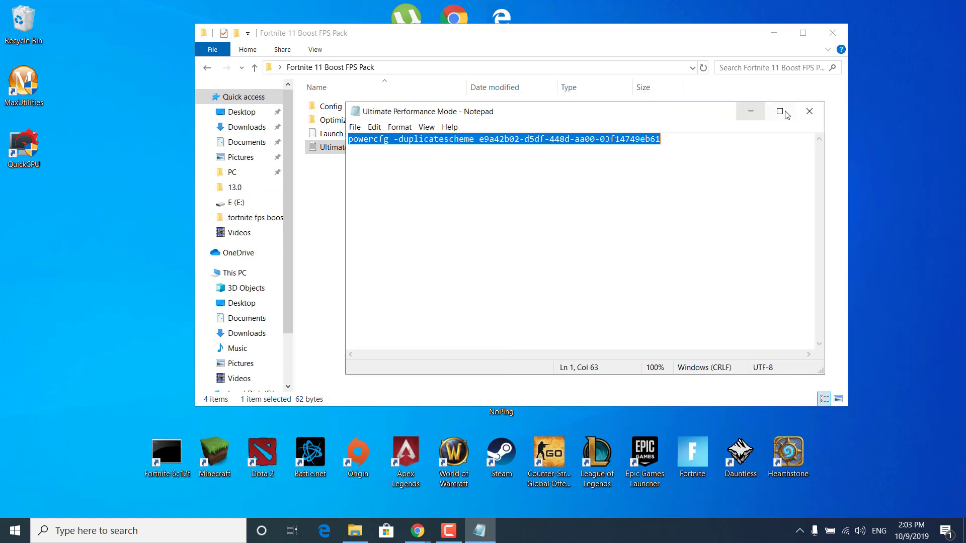
left_click(811, 108)
left_click(576, 272)
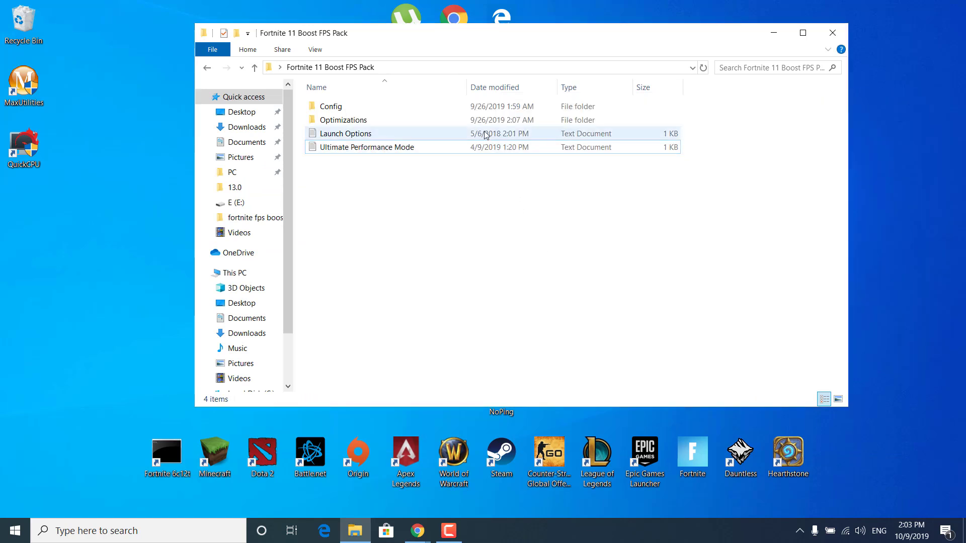
Read the Launch Options text file, examining the launch parameters and the preferredprocessor note, and close it along with the pack folder.
double_click(424, 135)
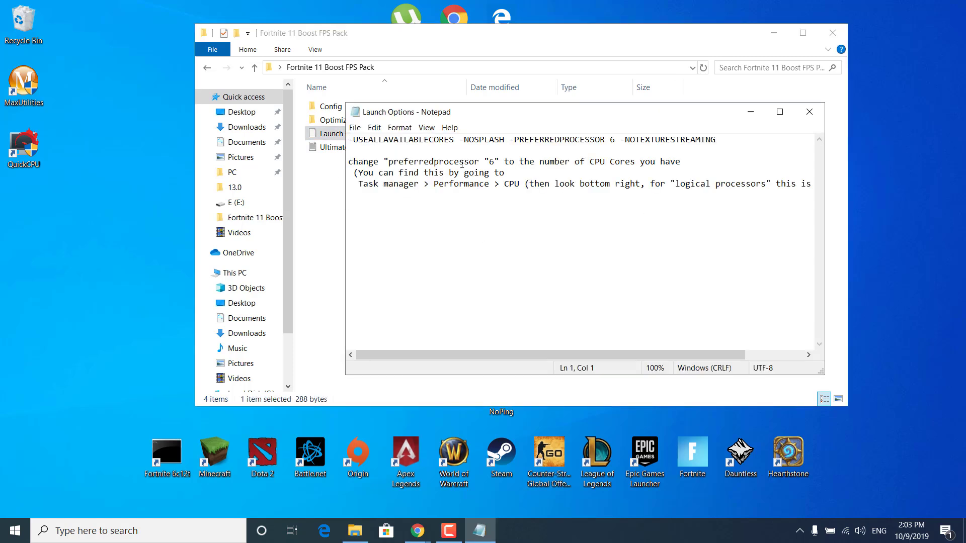
left_click_drag(720, 139, 296, 125)
left_click(503, 238)
left_click_drag(696, 132, 317, 124)
left_click(409, 227)
left_click_drag(498, 355, 502, 356)
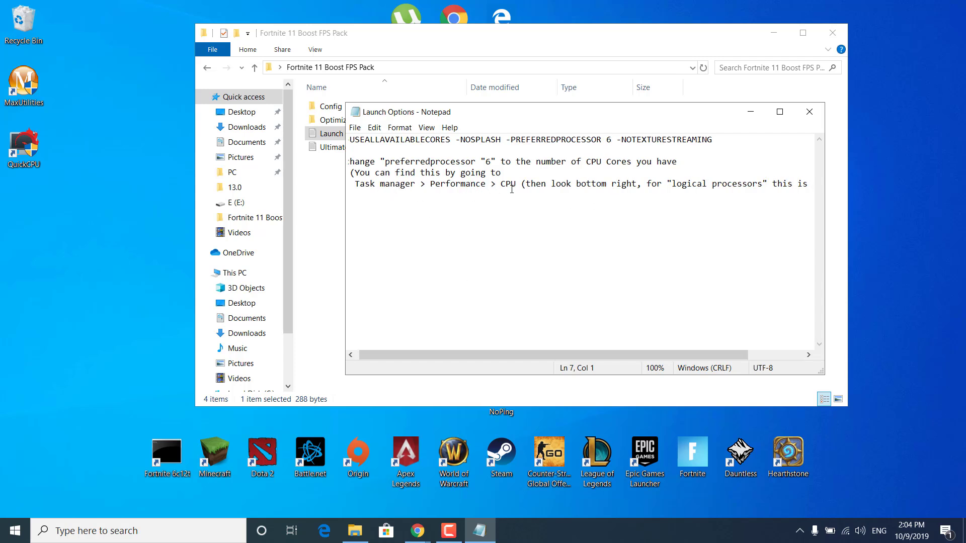
left_click_drag(622, 352, 679, 346)
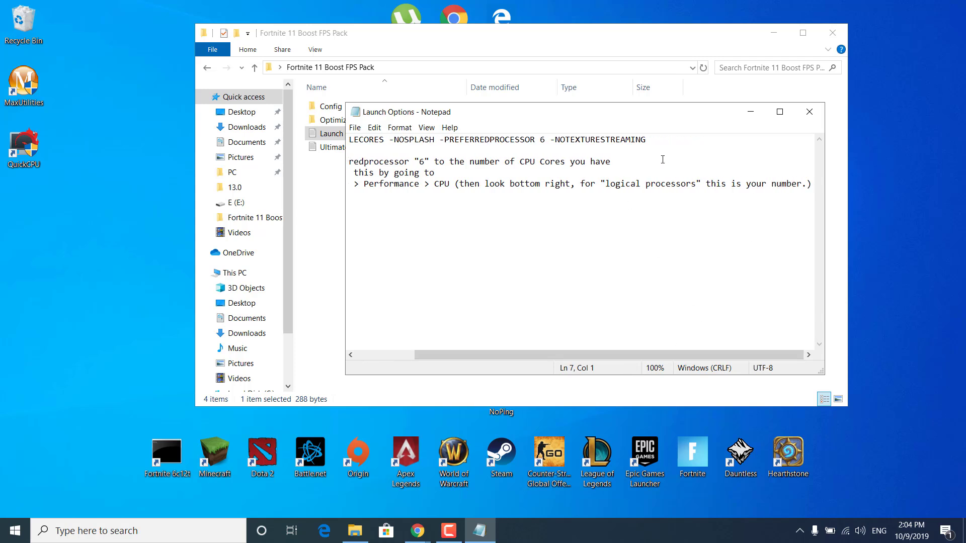
left_click_drag(545, 139, 539, 140)
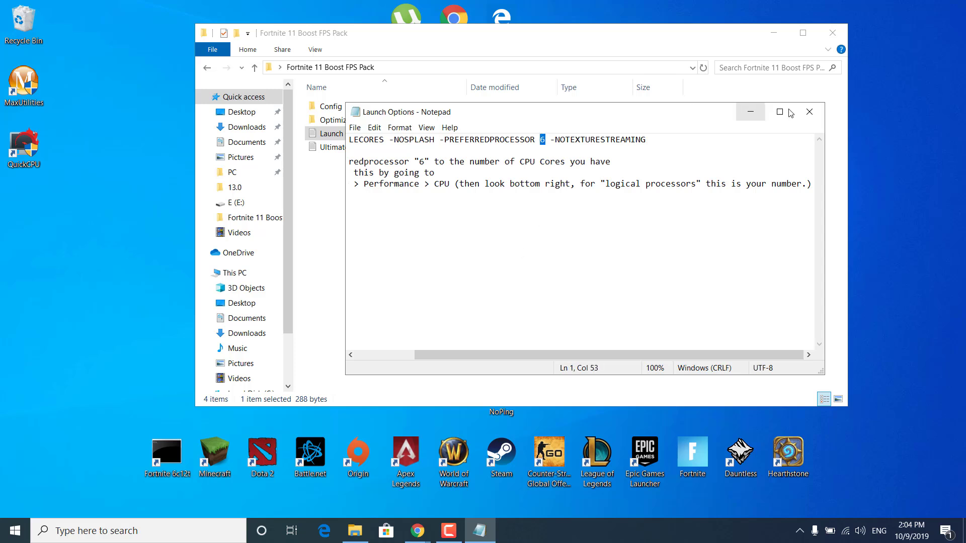
left_click(804, 116)
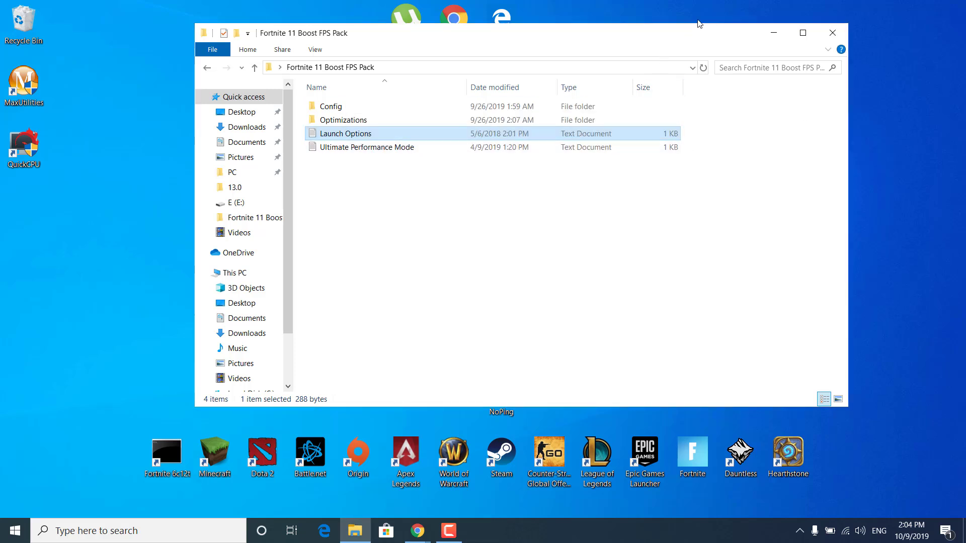
left_click(833, 34)
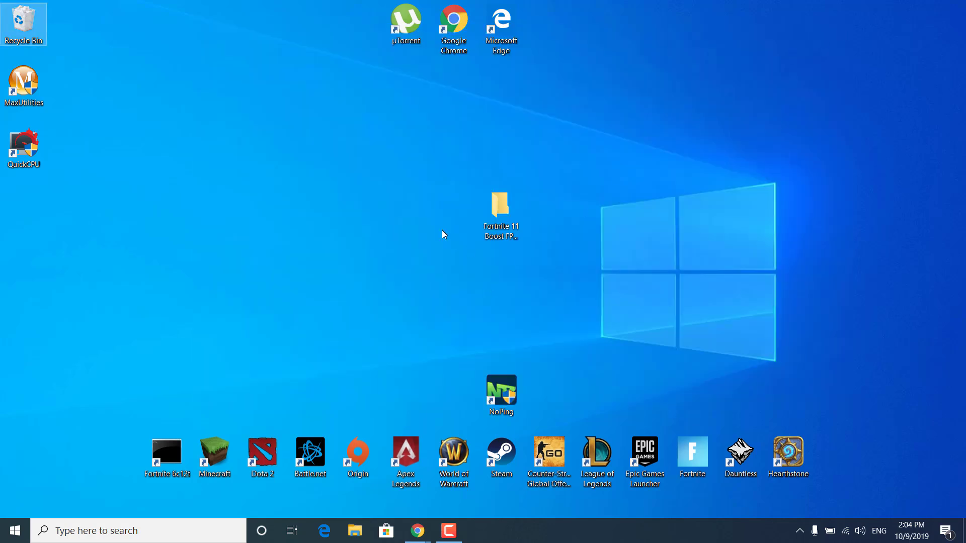
Open This PC through Windows search and go to the Program Files (x86) folder on Local Disk (C:).
left_click(192, 537)
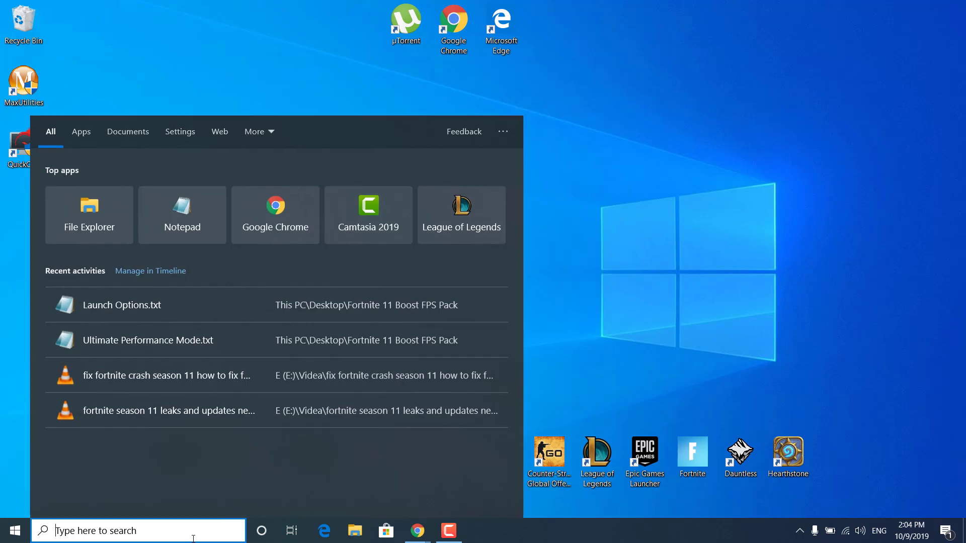
type("this pc")
key("Return")
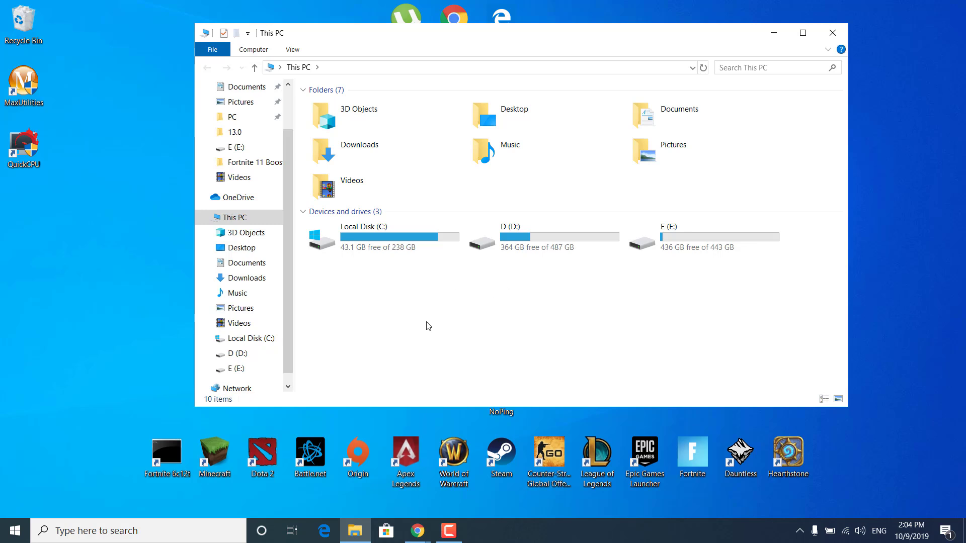
double_click(395, 249)
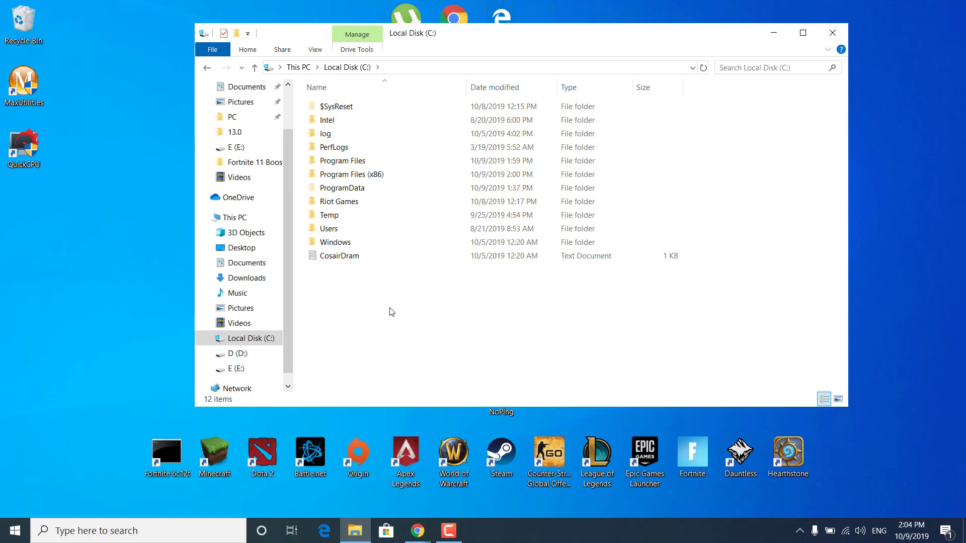
double_click(401, 175)
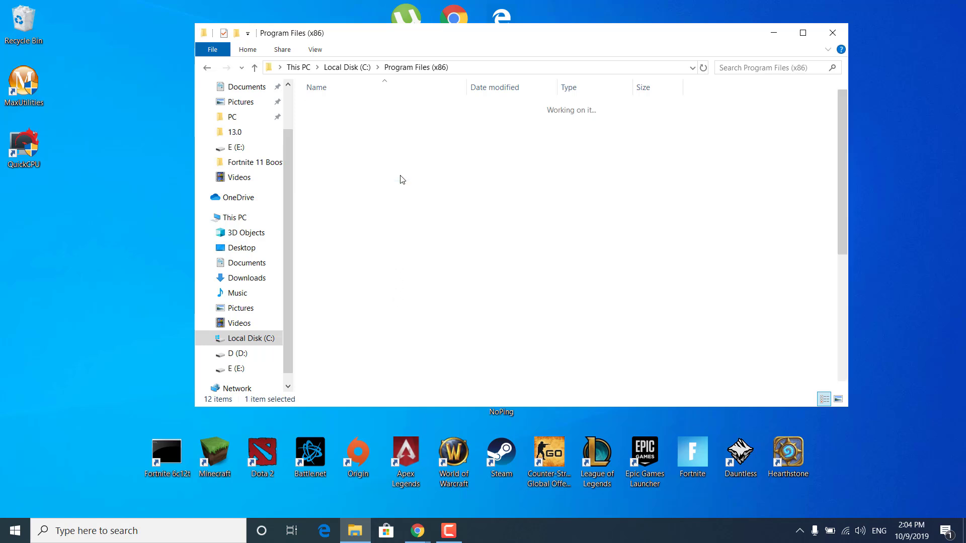
Open the Fortnite game's Win64 folder at D:\Fortnite\Fortnite\FortniteGame\Binaries\Win64.
left_click(415, 201)
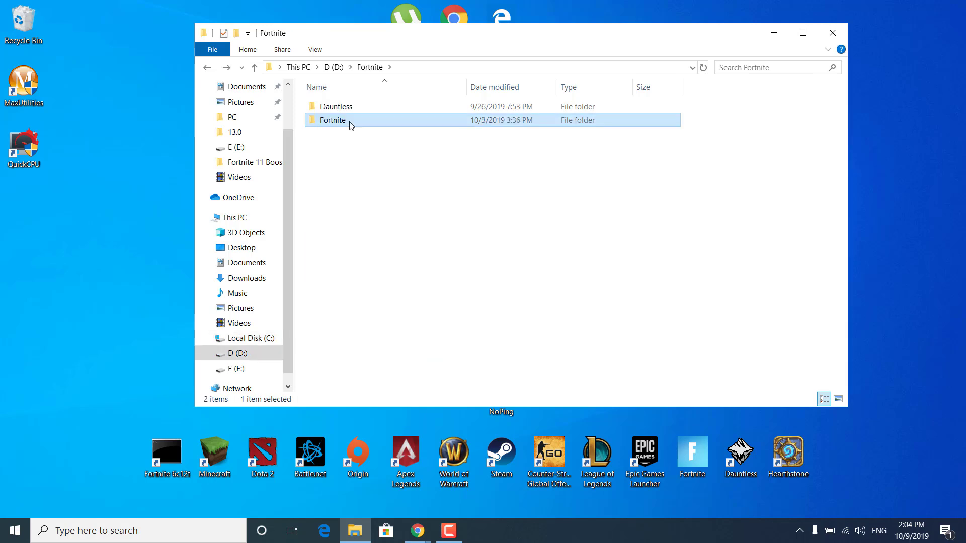
double_click(338, 121)
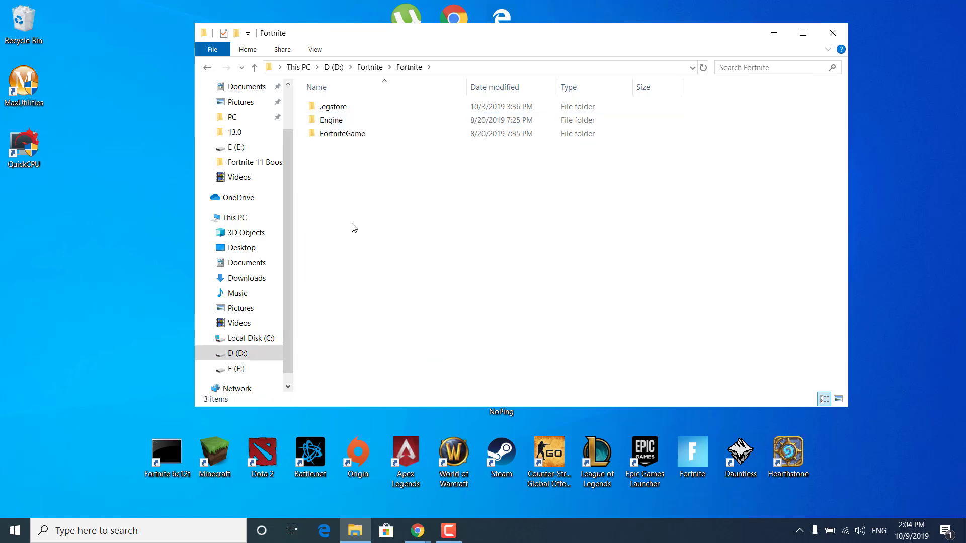
double_click(360, 135)
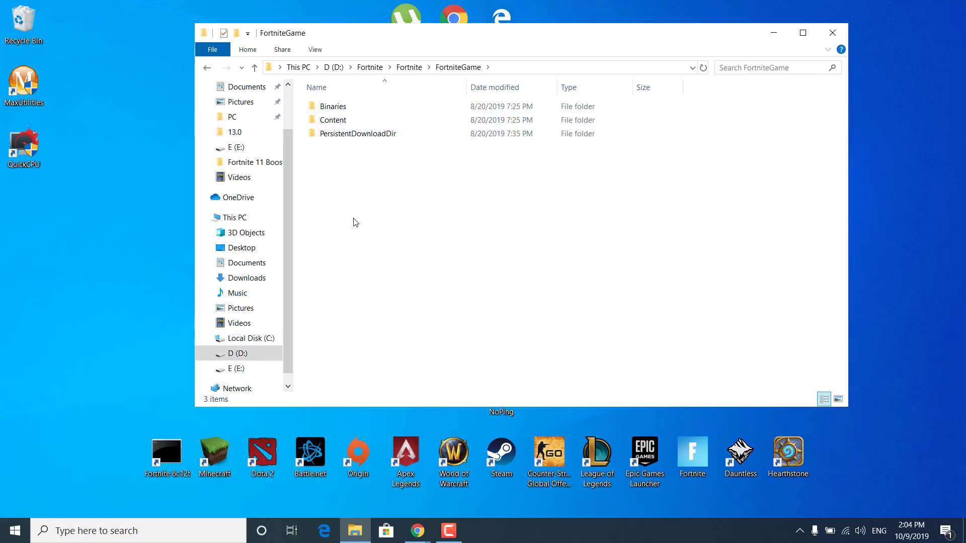
double_click(351, 108)
double_click(338, 121)
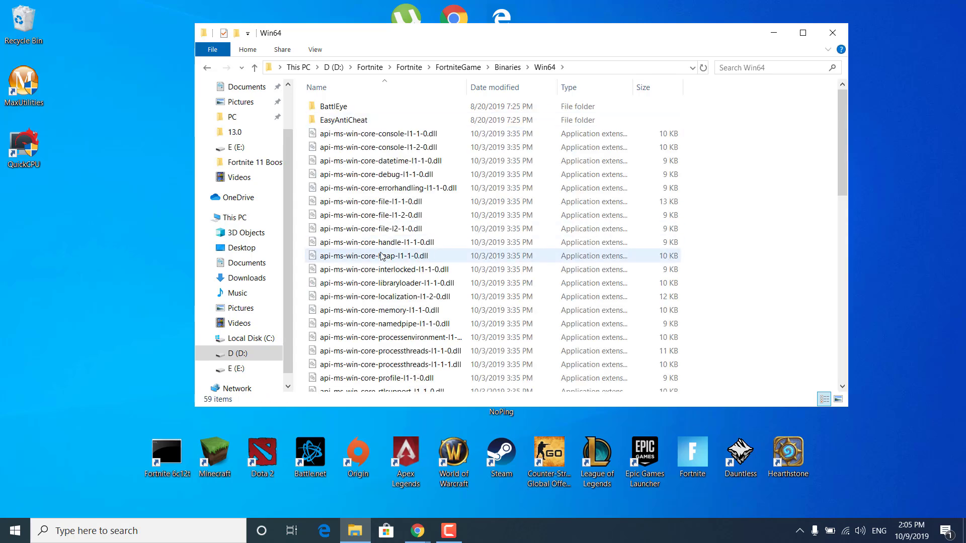
Open the compatibility properties of FortniteClient-Win64-Shipping and enable Disable fullscreen optimizations.
scroll(435, 236, "down", 5)
scroll(435, 236, "down", 8)
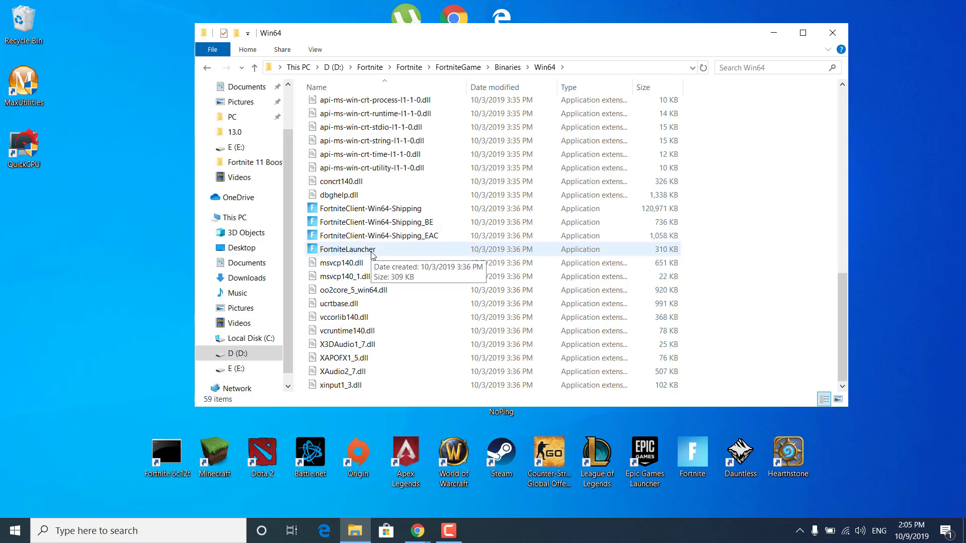
left_click(401, 214)
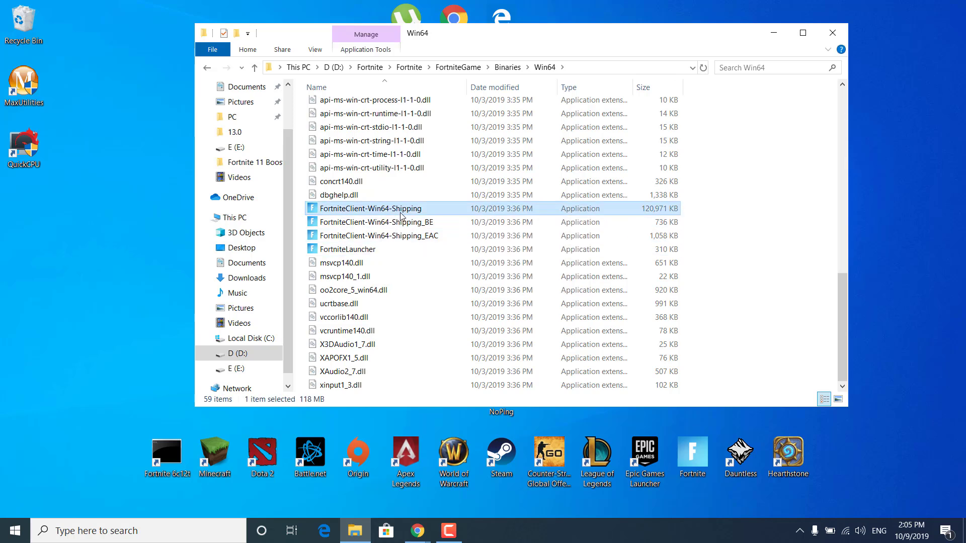
right_click(401, 215)
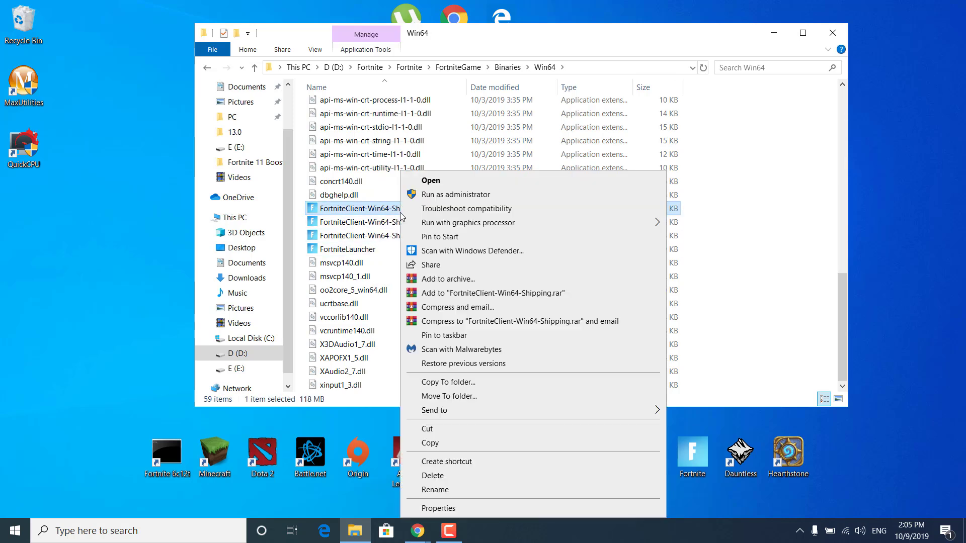
left_click(437, 508)
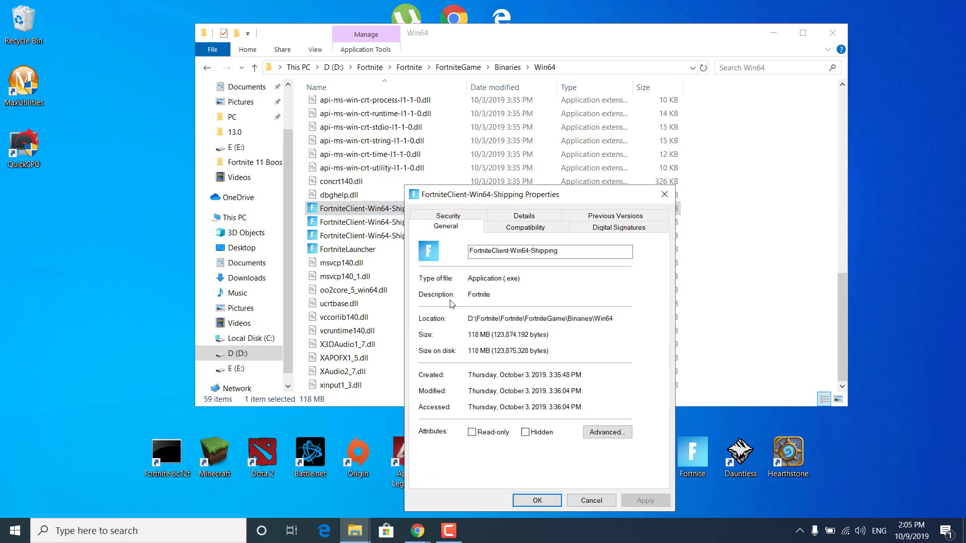
left_click(522, 231)
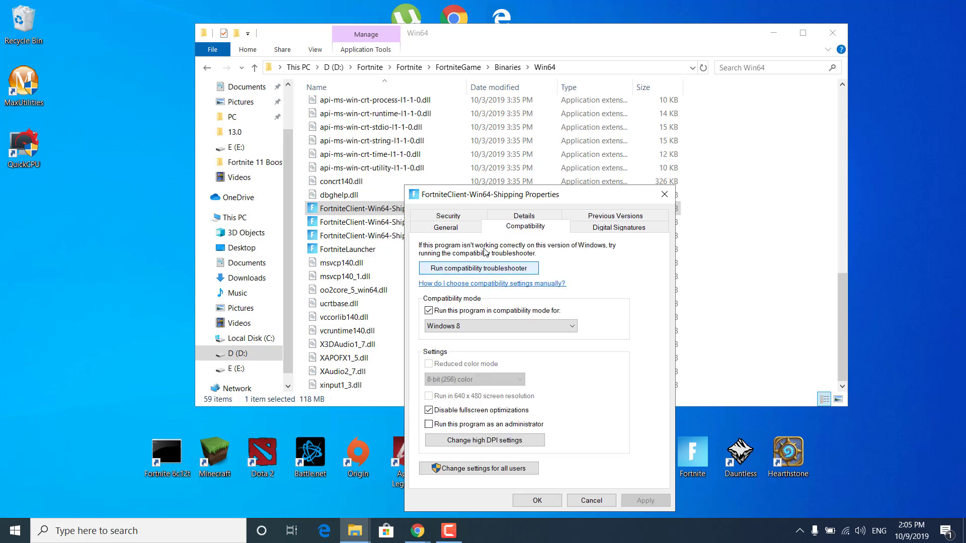
left_click_drag(497, 195, 499, 79)
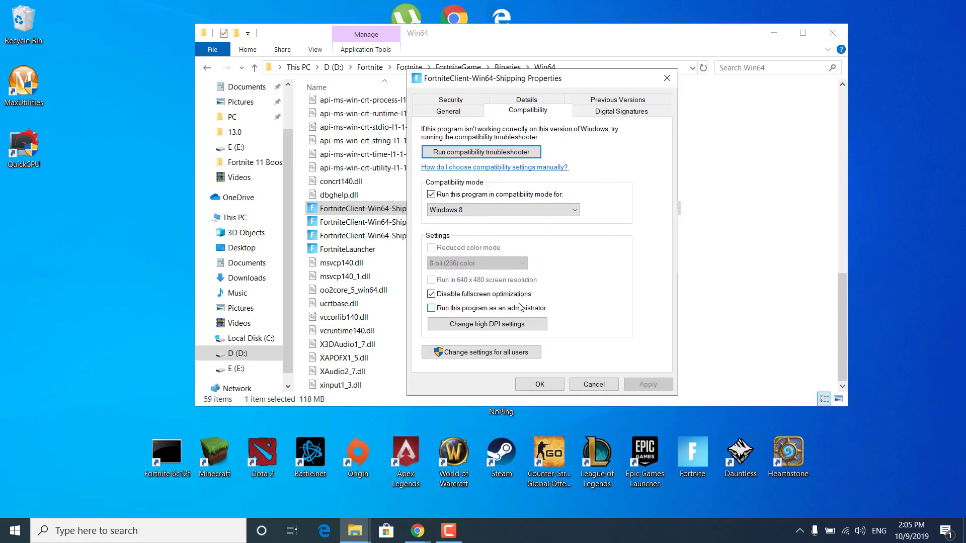
left_click(431, 294)
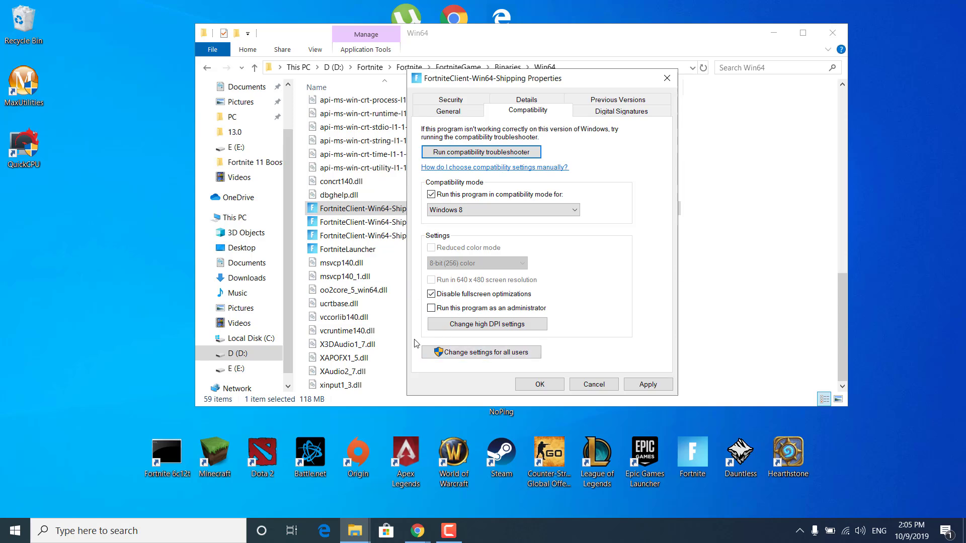
Enable the high DPI scaling override performed by Application for FortniteClient-Win64-Shipping, and apply and close its properties.
left_click(505, 327)
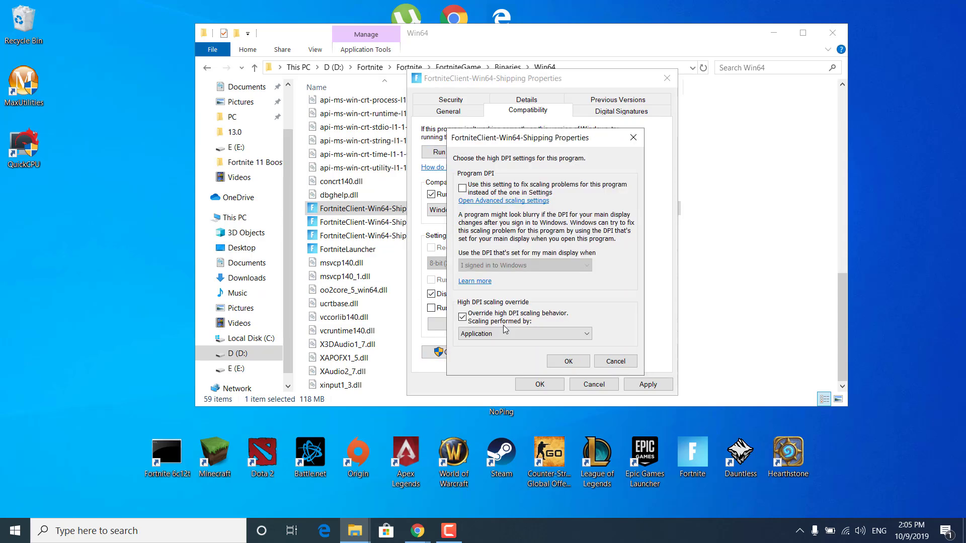
left_click(462, 319)
left_click(568, 362)
left_click(646, 384)
left_click(533, 385)
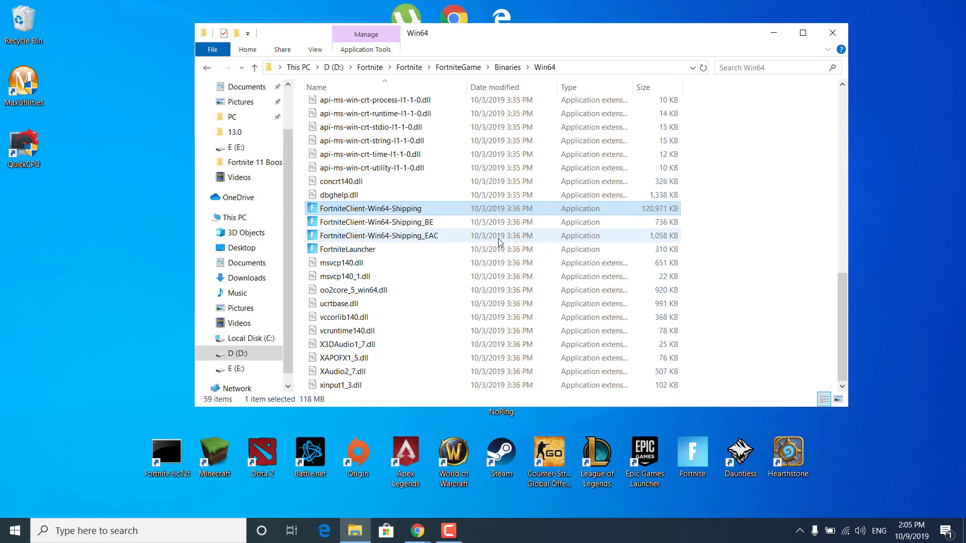
Close the Win64 folder window and switch to the GeForce drivers page in Google Chrome.
left_click(424, 252)
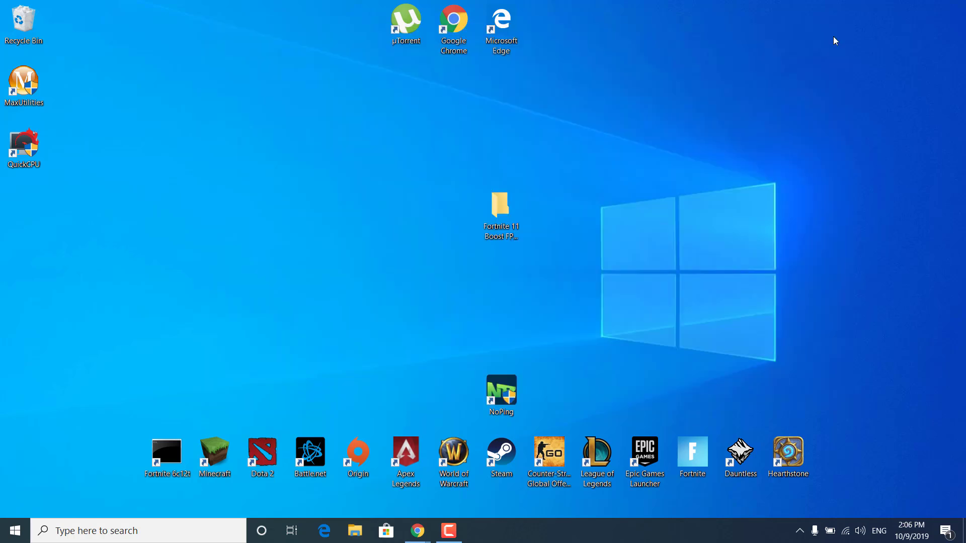
left_click(834, 36)
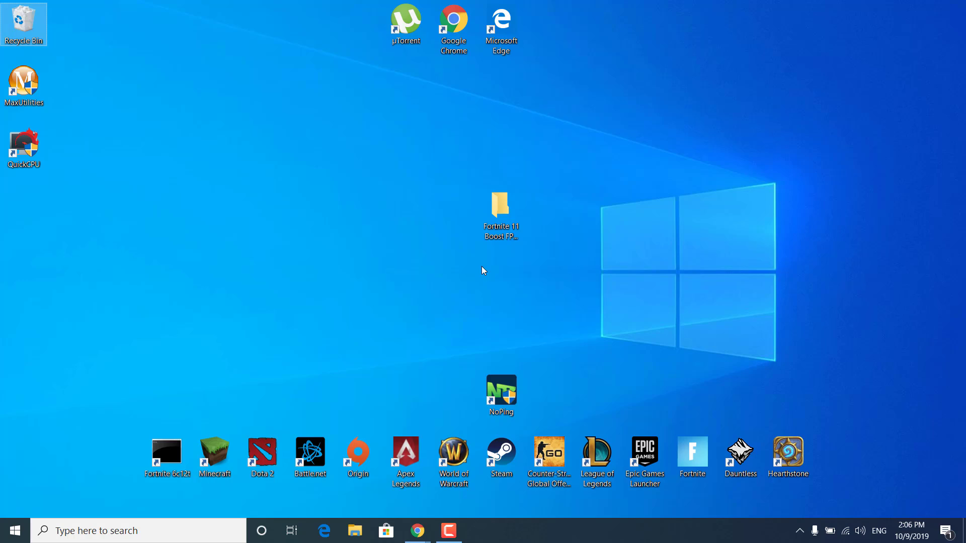
key("alt+Tab")
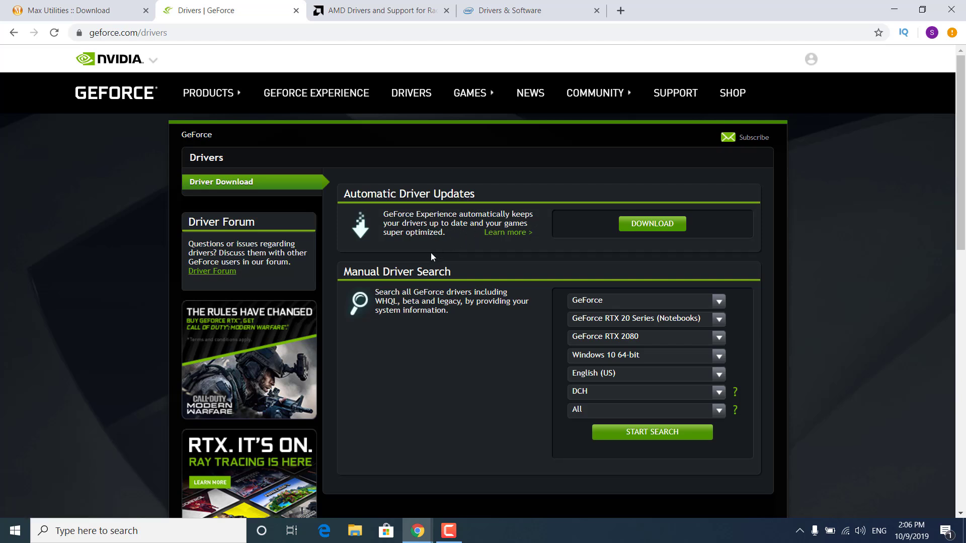
View the AMD Drivers and Support page down to the section for auto-detecting and installing Radeon graphics drivers for Windows.
left_click(327, 9)
scroll(307, 325, "down", 2)
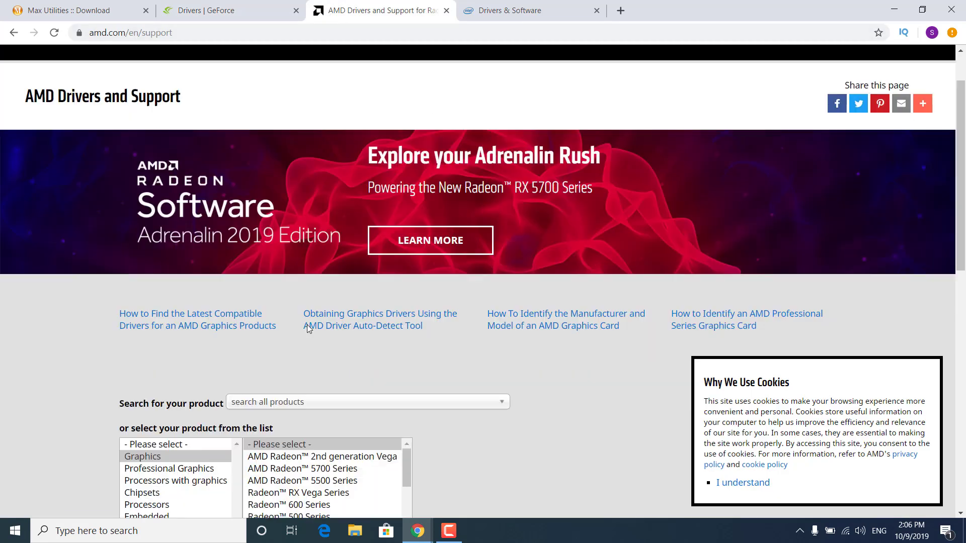
scroll(308, 329, "down", 10)
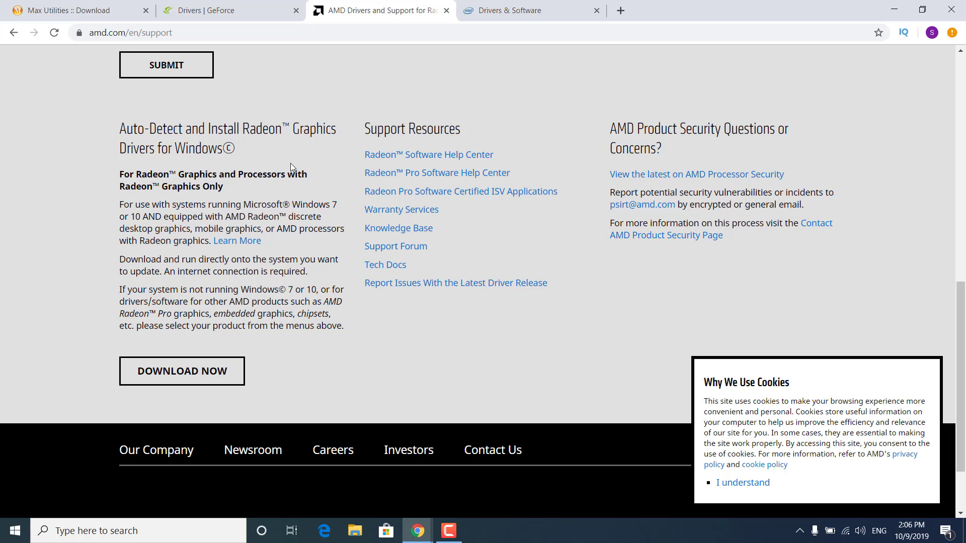
Go to Intel's Drivers & Software page and open the Intel Driver & Support Assistant page for automatically updating drivers.
left_click(479, 13)
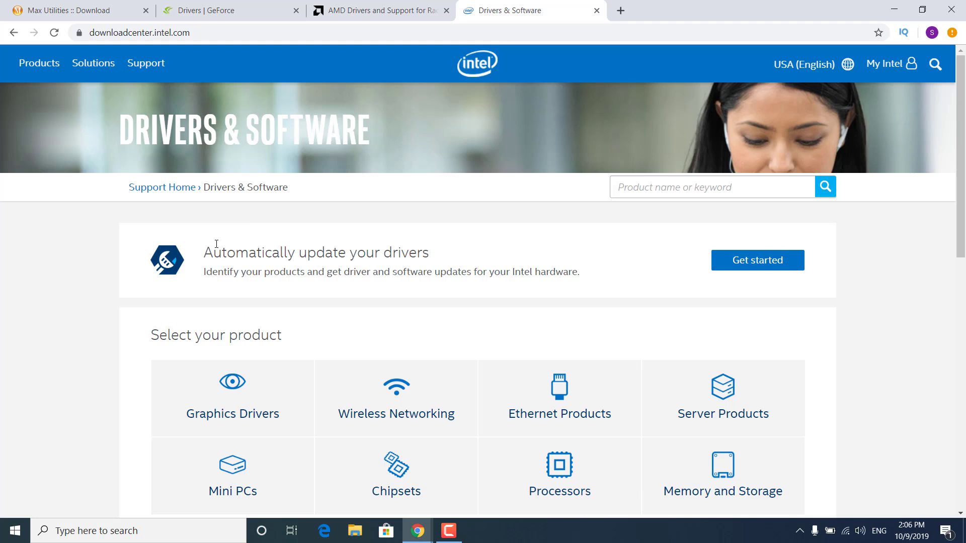
left_click_drag(443, 265, 306, 252)
left_click(257, 252)
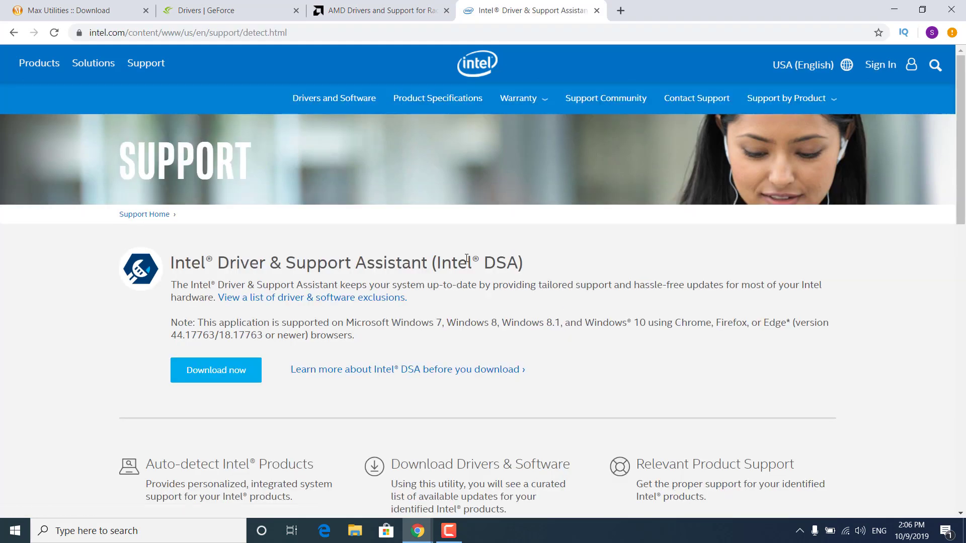